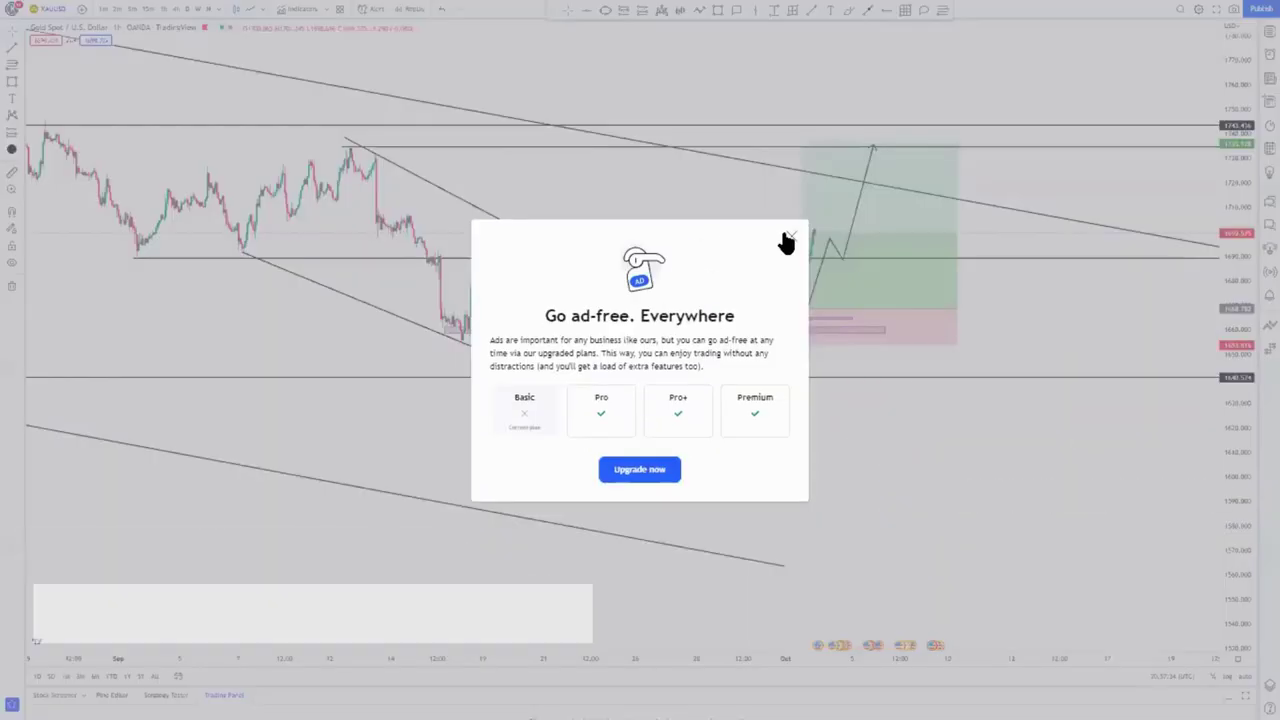
Dismiss the ad-free upgrade offer and mark the buy trade's entry and target levels with freehand brush strokes
{"action": "left_click", "coordinate": [788, 238]}
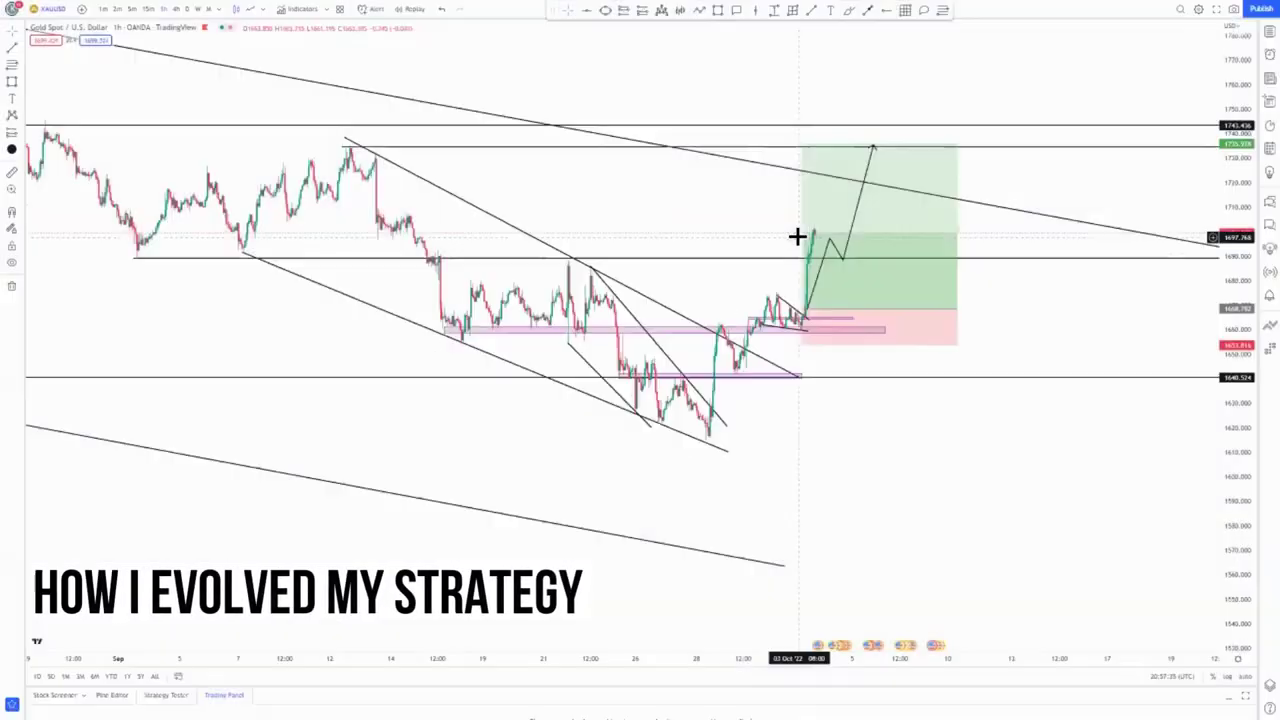
{"action": "left_click_drag", "start_coordinate": [891, 517], "coordinate": [720, 523]}
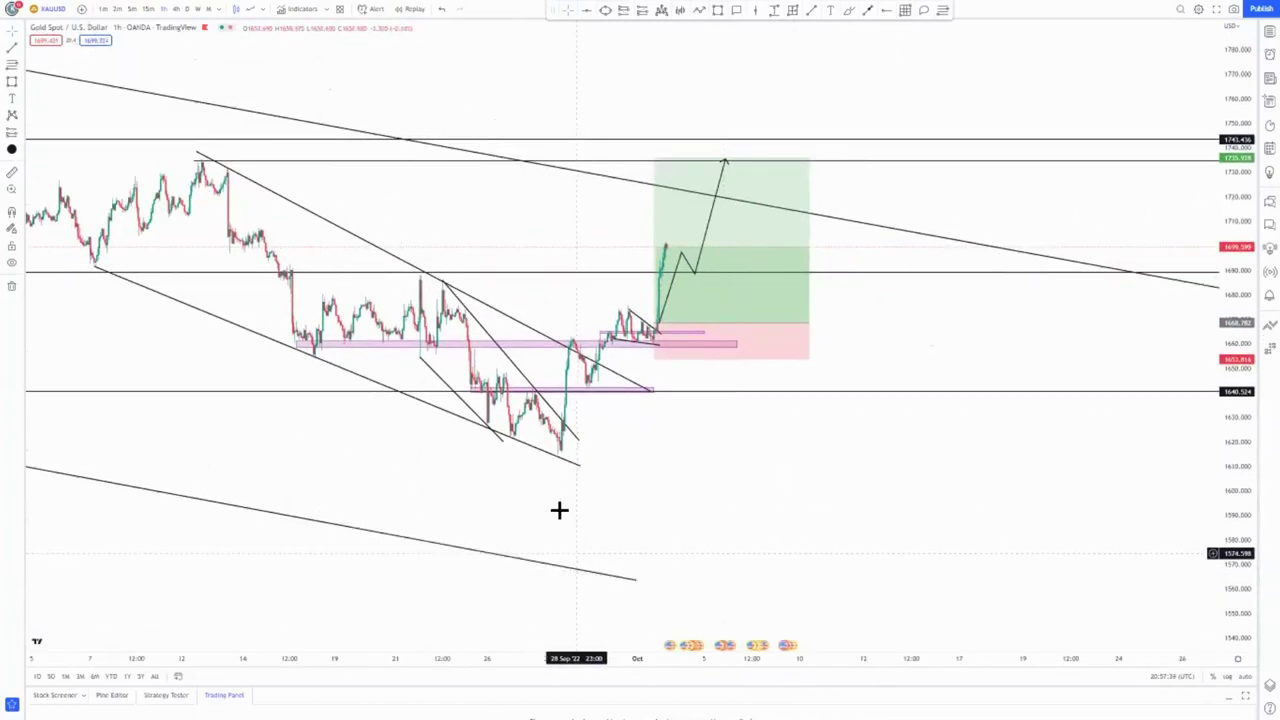
{"action": "left_click_drag", "start_coordinate": [656, 498], "coordinate": [706, 562]}
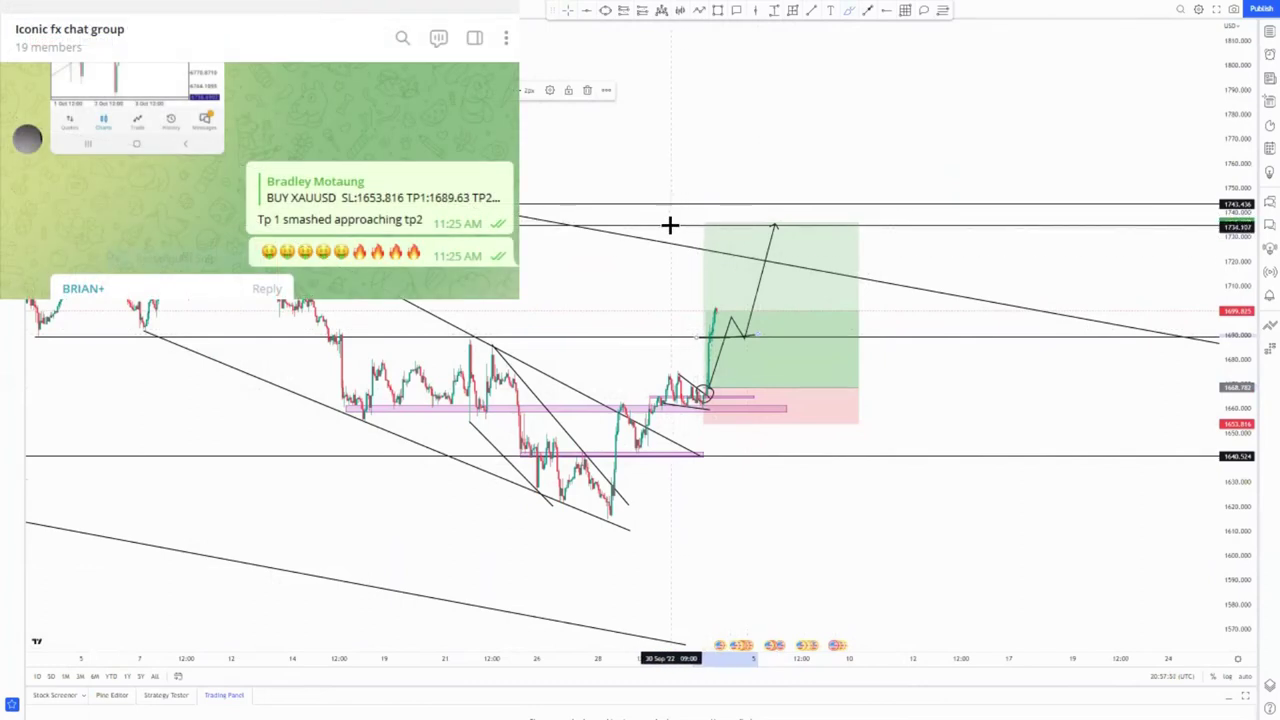
{"action": "left_click_drag", "start_coordinate": [780, 195], "coordinate": [690, 206]}
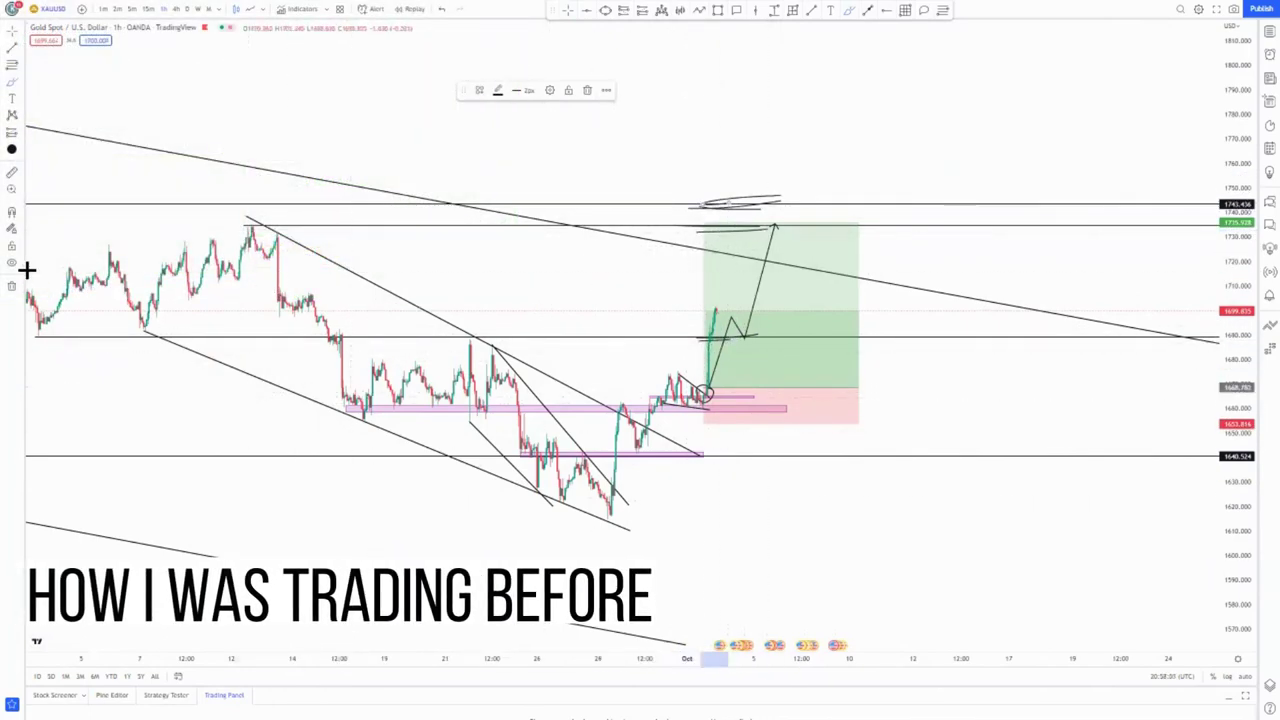
Remove all drawings from the gold chart and switch it to the daily timeframe
{"action": "left_click", "coordinate": [43, 285]}
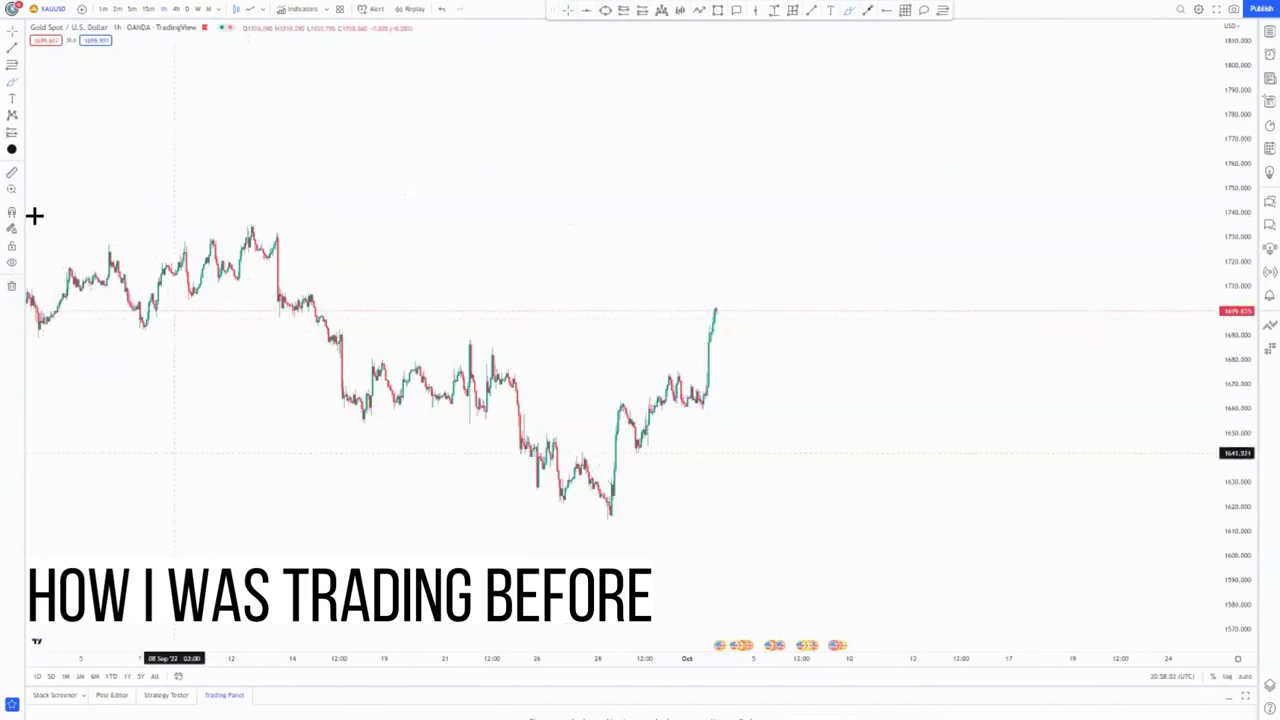
{"action": "left_click_drag", "start_coordinate": [228, 161], "coordinate": [226, 159]}
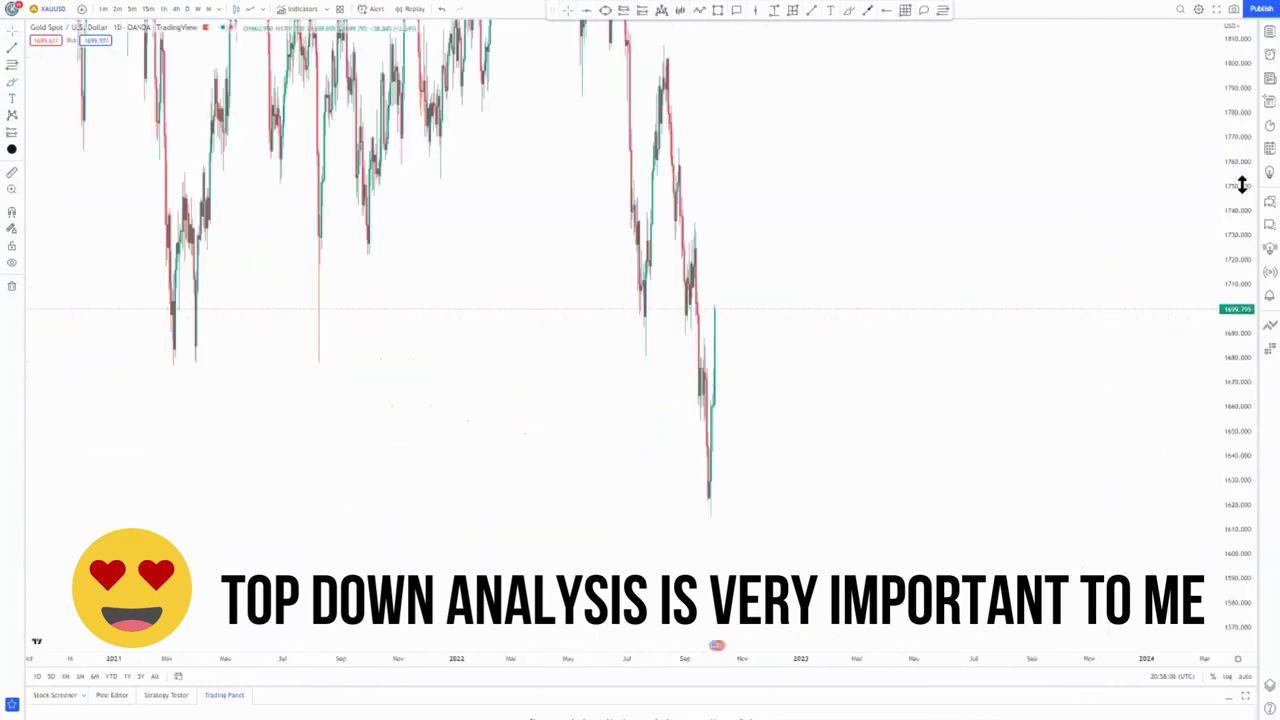
Examine the daily gold price history from 2016 up to the latest candles
{"action": "left_click_drag", "start_coordinate": [1242, 184], "coordinate": [1240, 522]}
{"action": "left_click_drag", "start_coordinate": [857, 409], "coordinate": [943, 457]}
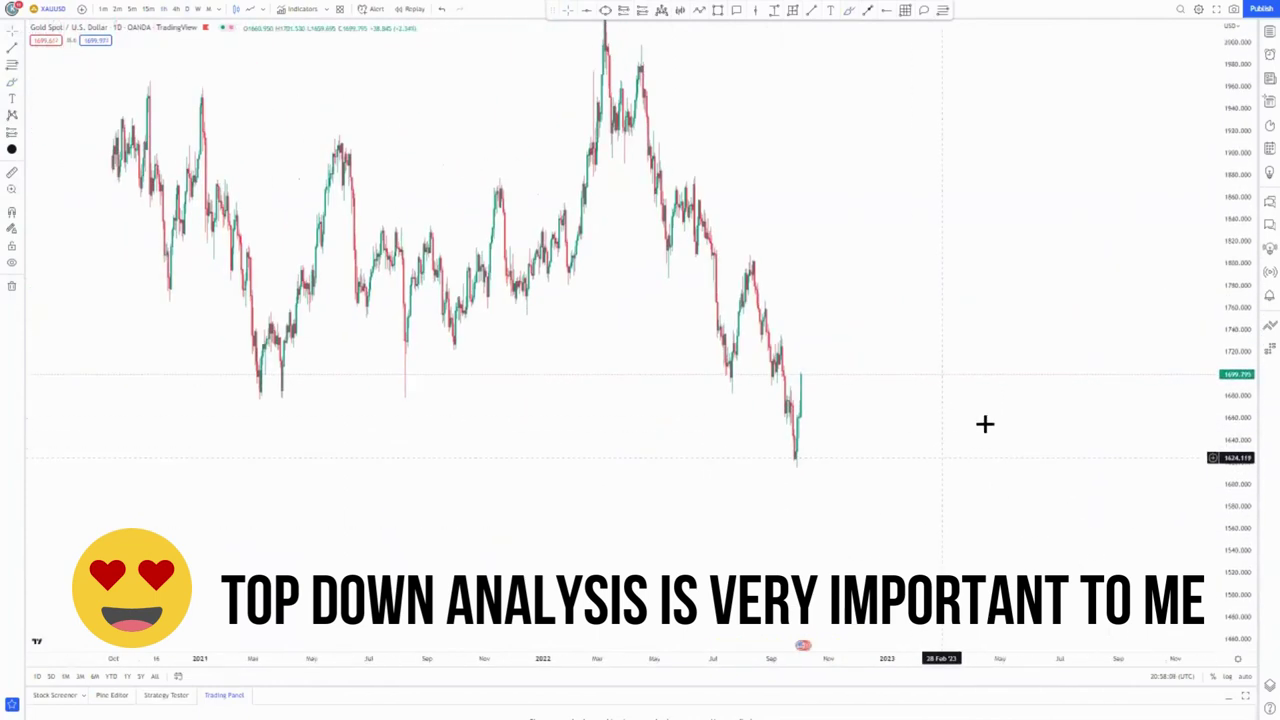
{"action": "left_click_drag", "start_coordinate": [1234, 275], "coordinate": [1235, 459]}
{"action": "left_click_drag", "start_coordinate": [892, 485], "coordinate": [930, 521]}
{"action": "scroll", "coordinate": [894, 489], "scroll_direction": "down", "scroll_amount": 7}
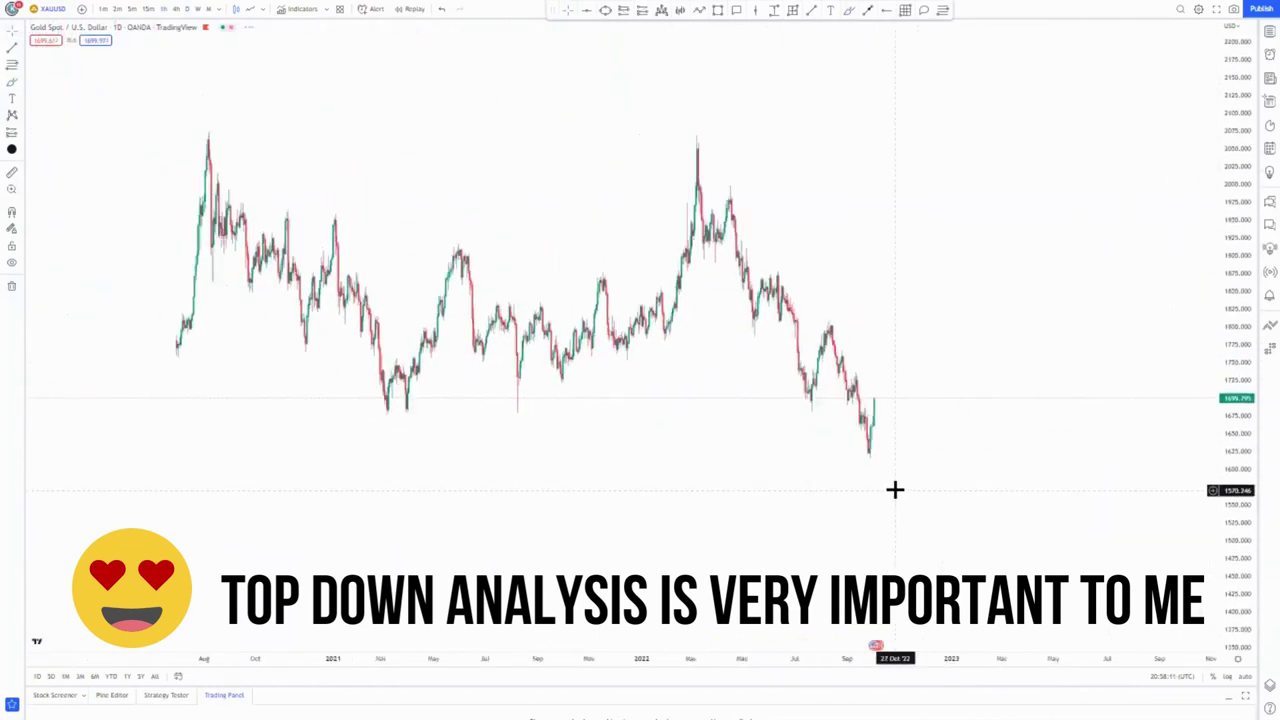
{"action": "left_click_drag", "start_coordinate": [1176, 268], "coordinate": [1174, 443]}
{"action": "left_click_drag", "start_coordinate": [1059, 465], "coordinate": [936, 57]}
{"action": "right_click", "coordinate": [897, 231]}
{"action": "left_click", "coordinate": [912, 242]}
{"action": "scroll", "coordinate": [900, 360], "scroll_direction": "down", "scroll_amount": 5}
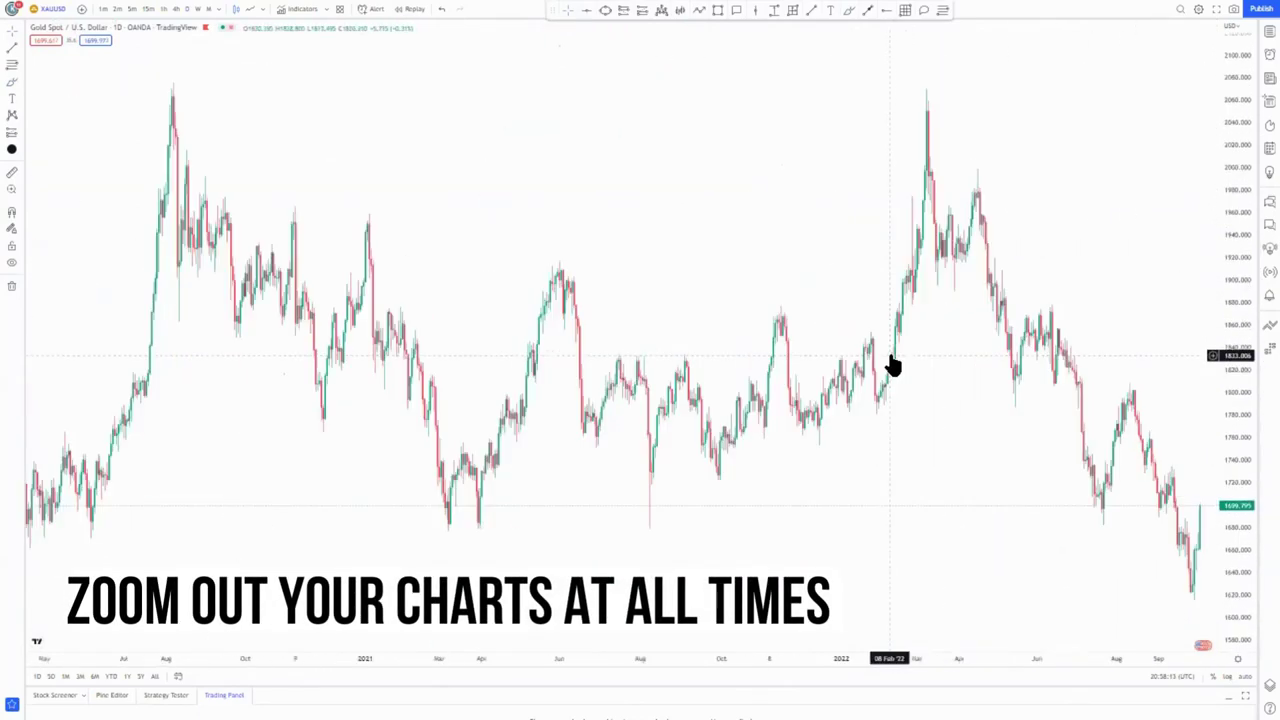
{"action": "left_click_drag", "start_coordinate": [923, 406], "coordinate": [715, 342]}
{"action": "scroll", "coordinate": [730, 350], "scroll_direction": "down", "scroll_amount": 5}
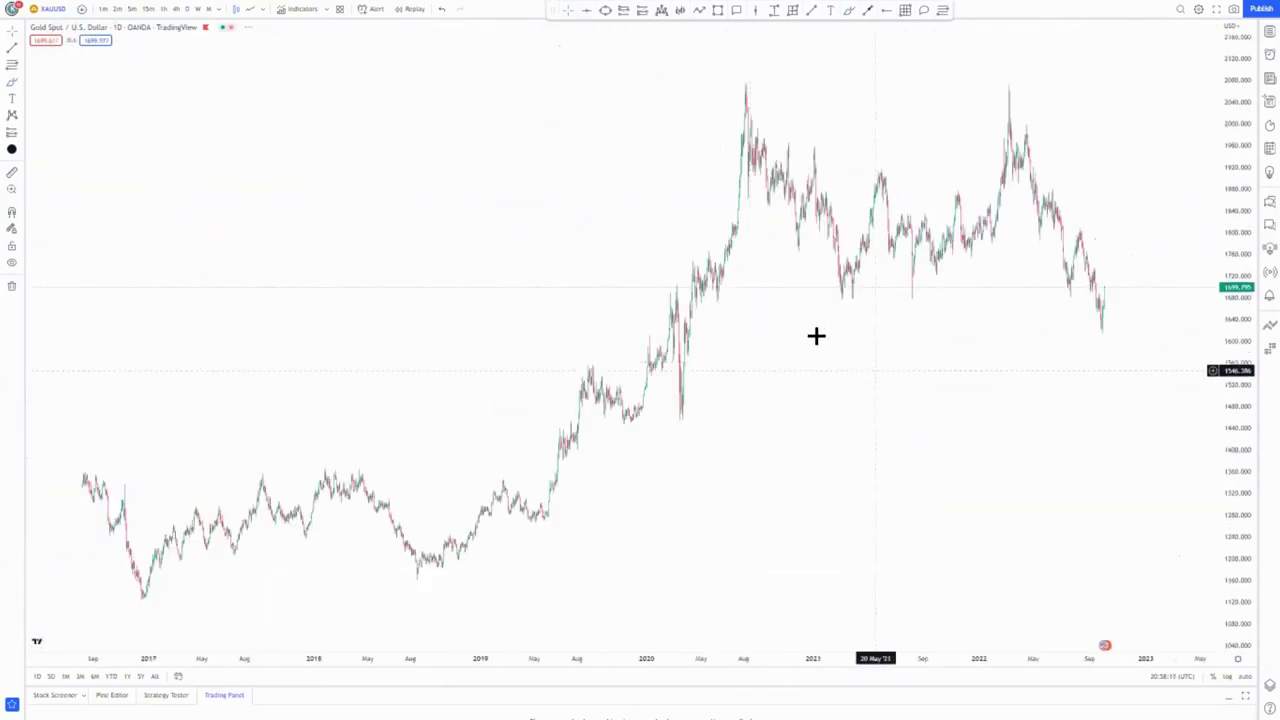
Switch the gold chart to the weekly timeframe and display it as a line chart
{"action": "left_click", "coordinate": [199, 10]}
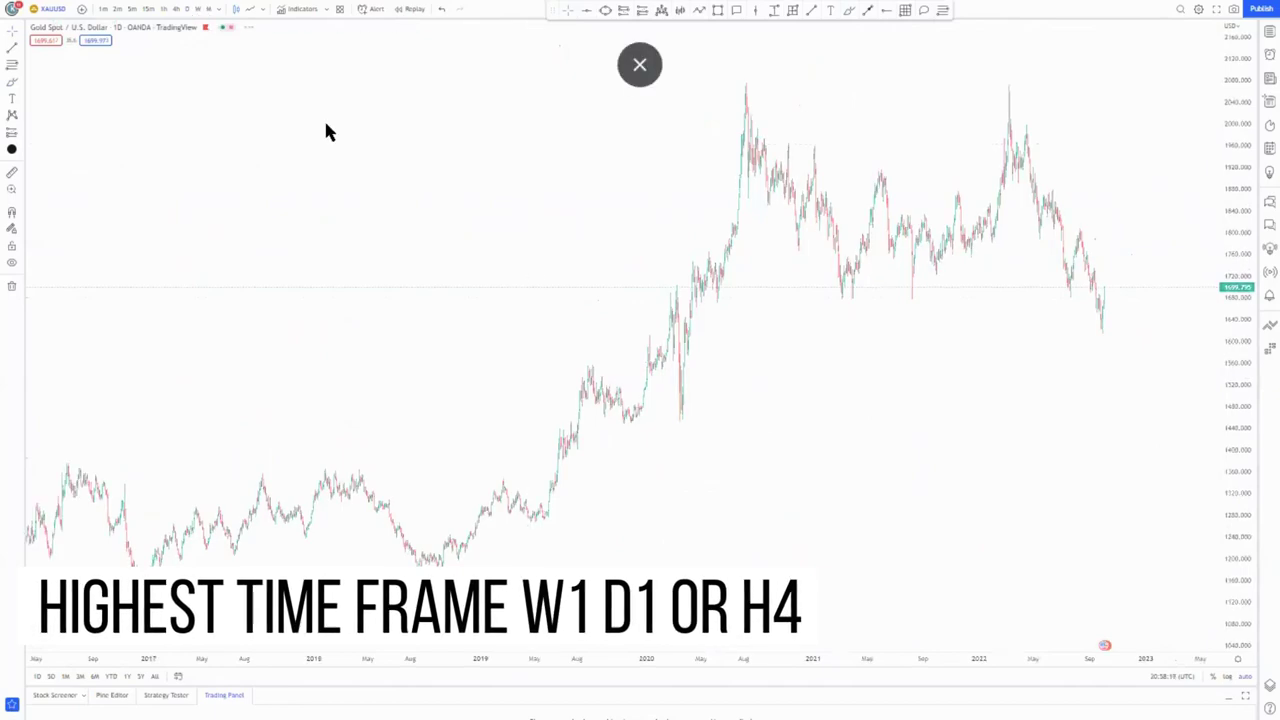
{"action": "scroll", "coordinate": [832, 438], "scroll_direction": "up", "scroll_amount": 5}
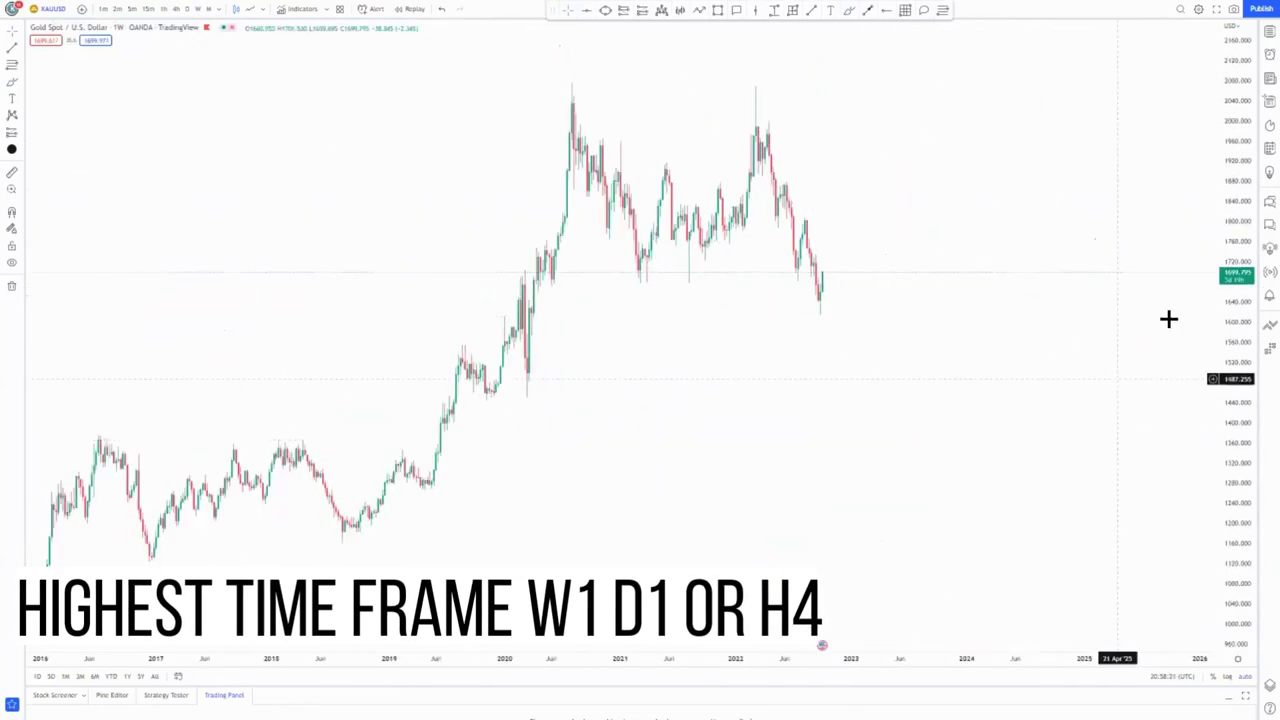
{"action": "left_click_drag", "start_coordinate": [1229, 251], "coordinate": [1228, 364]}
{"action": "left_click_drag", "start_coordinate": [1006, 366], "coordinate": [1016, 402]}
{"action": "scroll", "coordinate": [771, 426], "scroll_direction": "up", "scroll_amount": 2}
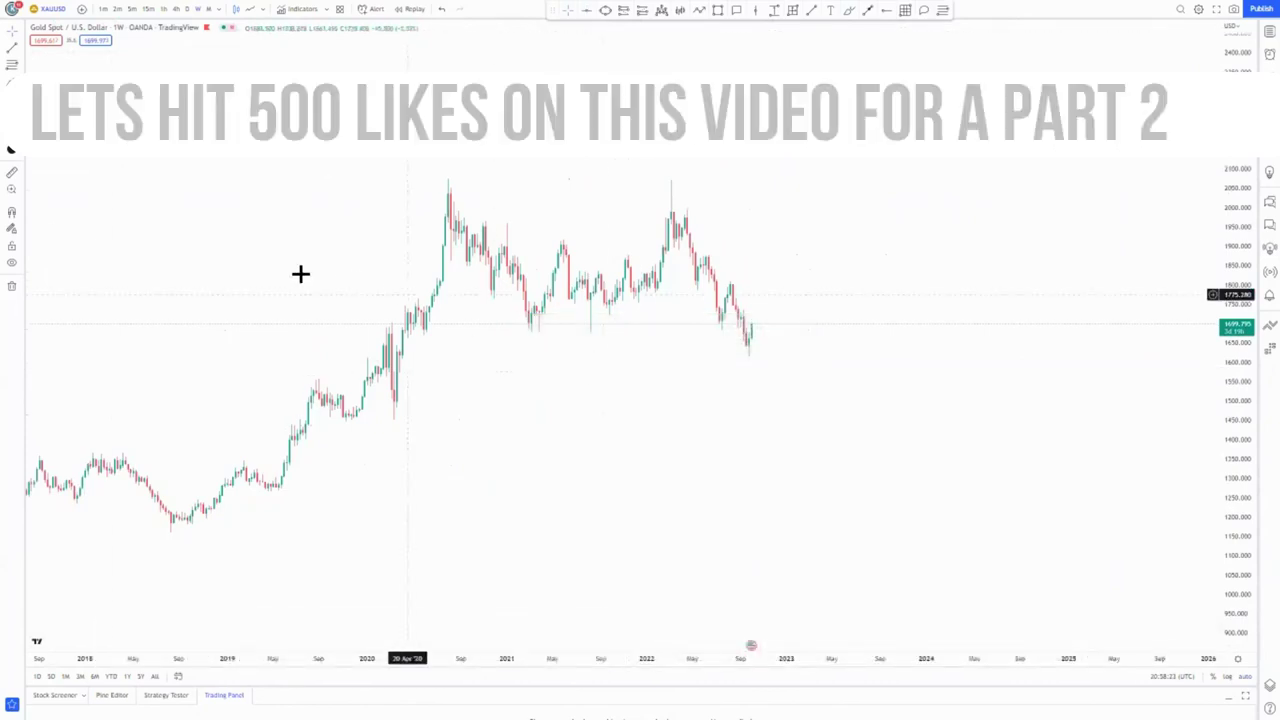
{"action": "left_click", "coordinate": [250, 10]}
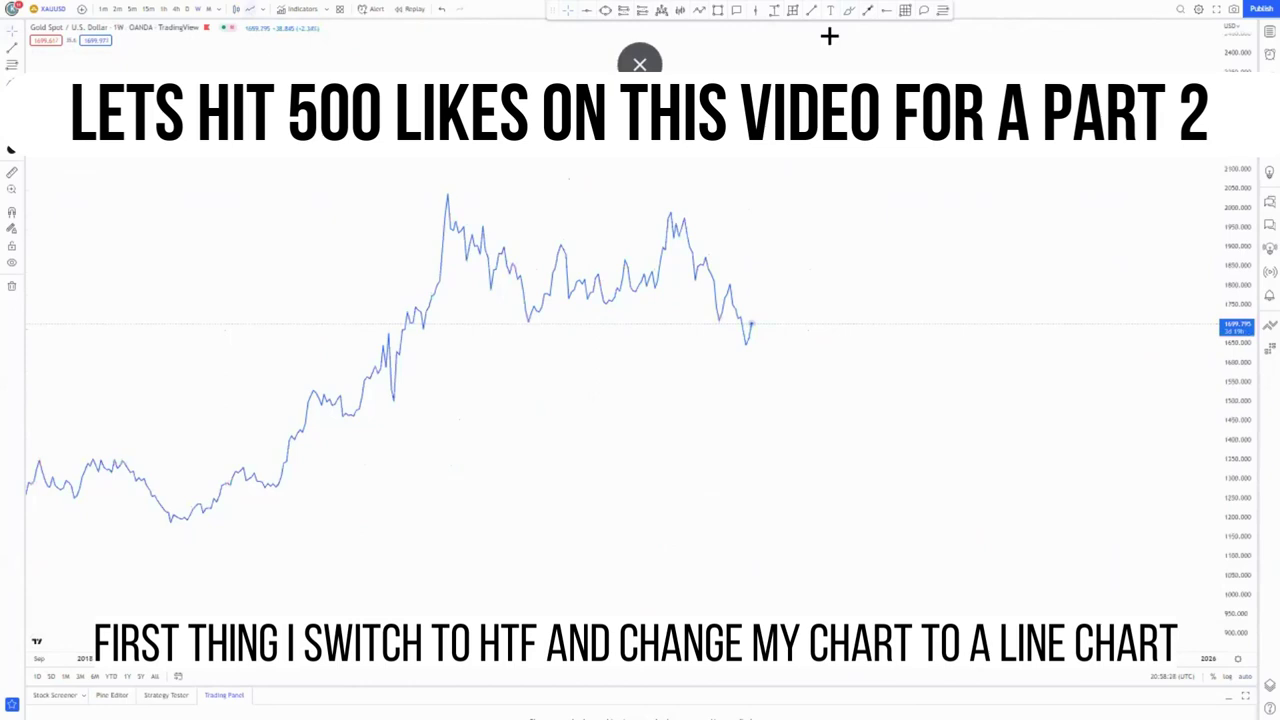
Draw a horizontal ray from the June 2020 swing low at about 1683
{"action": "left_click", "coordinate": [426, 329]}
{"action": "left_click", "coordinate": [452, 330]}
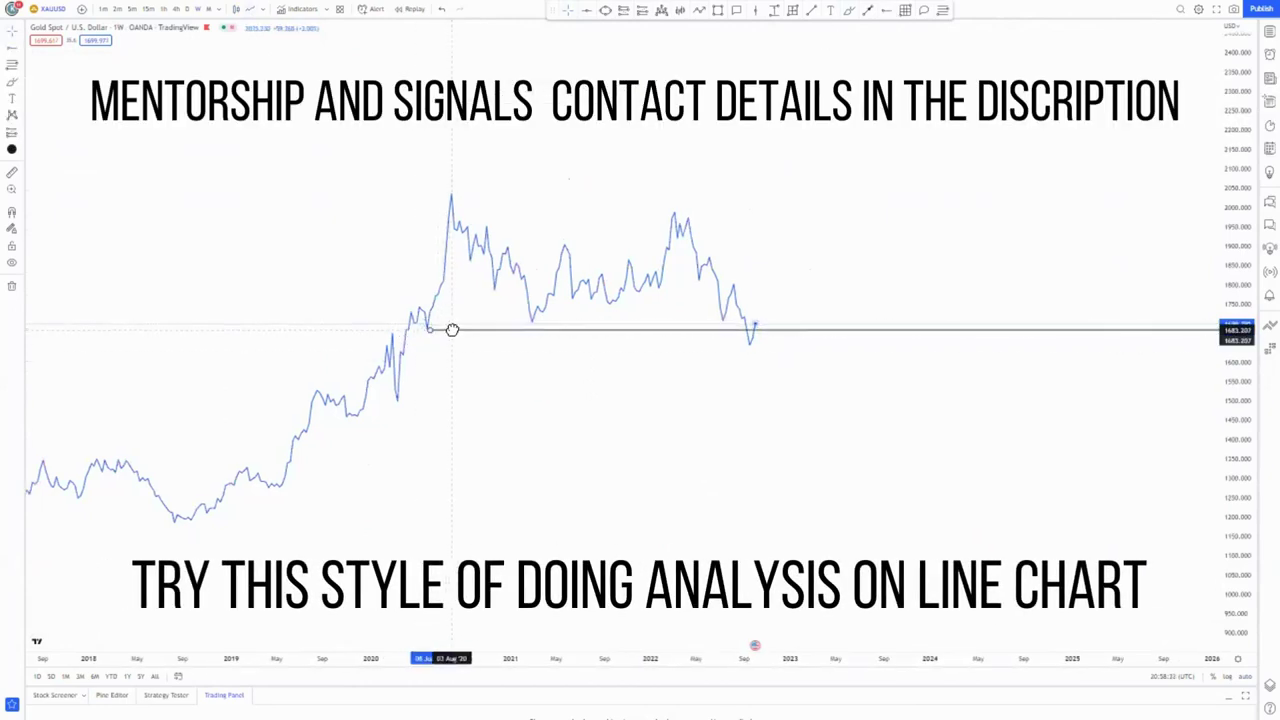
{"action": "left_click_drag", "start_coordinate": [446, 330], "coordinate": [444, 329]}
{"action": "left_click", "coordinate": [491, 377]}
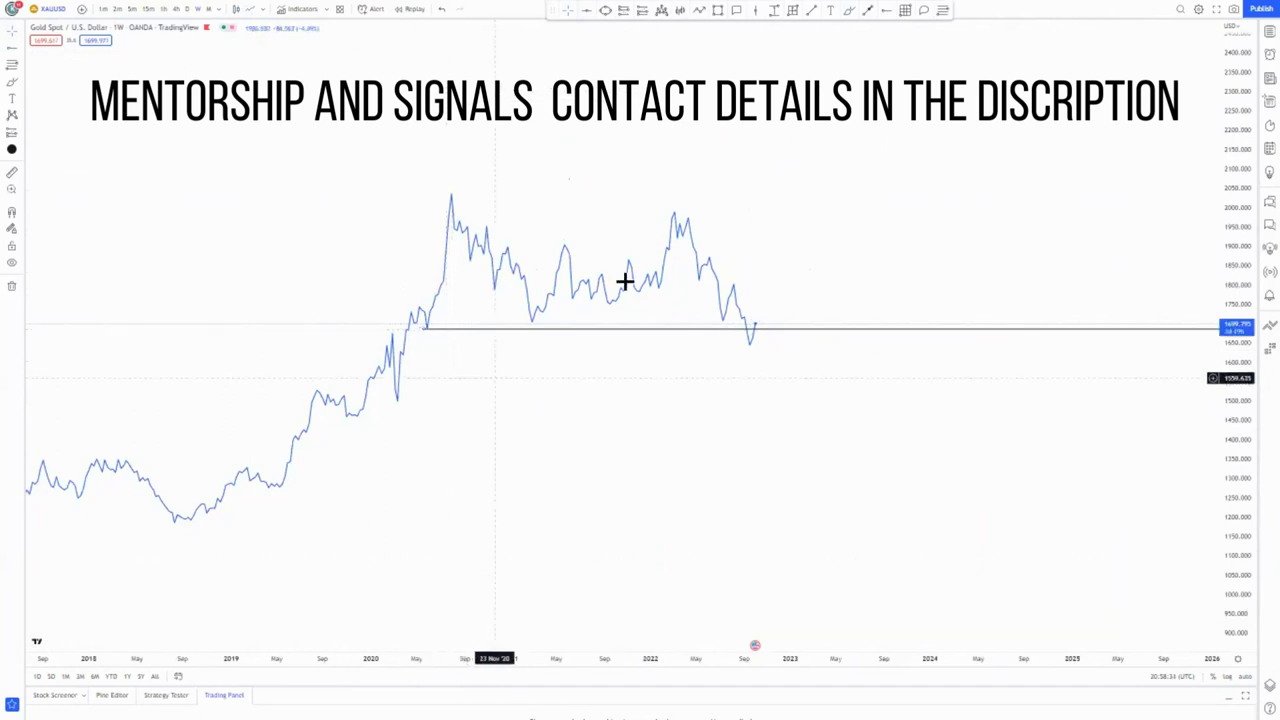
Box the June 2020 turning point with a small rectangle, mark the recent break of the ray, and delete both markings
{"action": "left_click", "coordinate": [720, 10]}
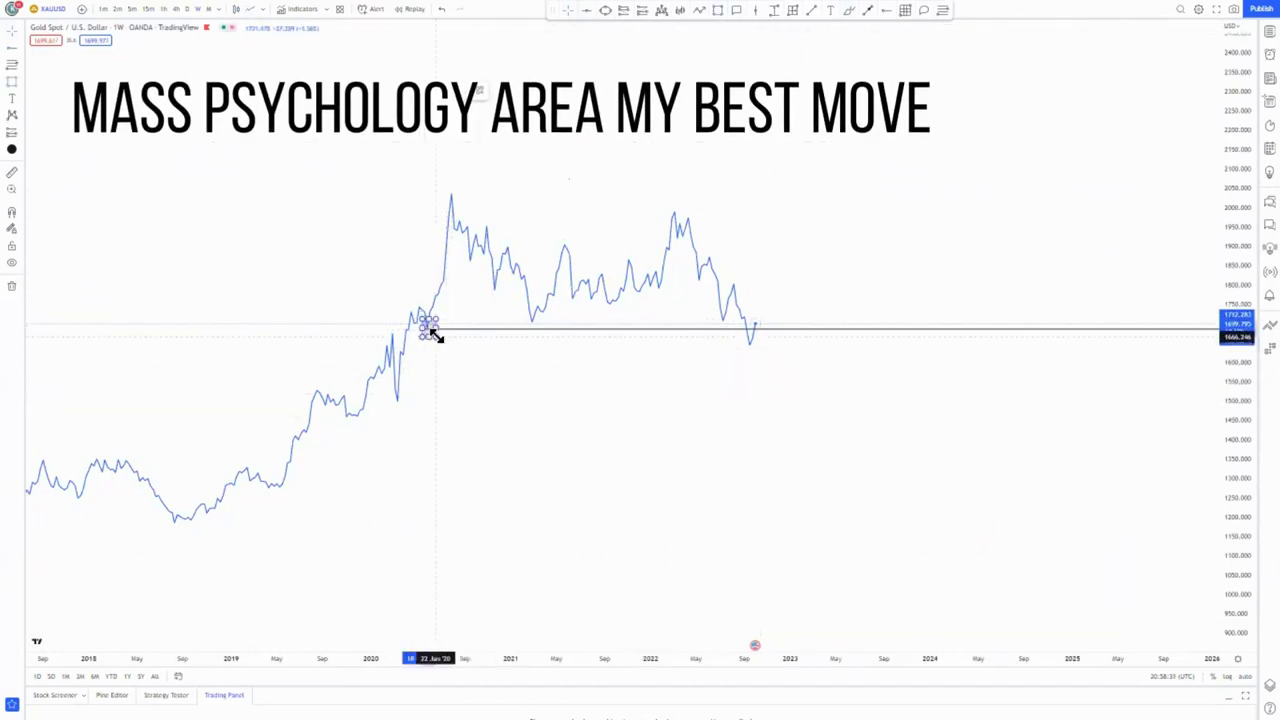
{"action": "left_click", "coordinate": [482, 376]}
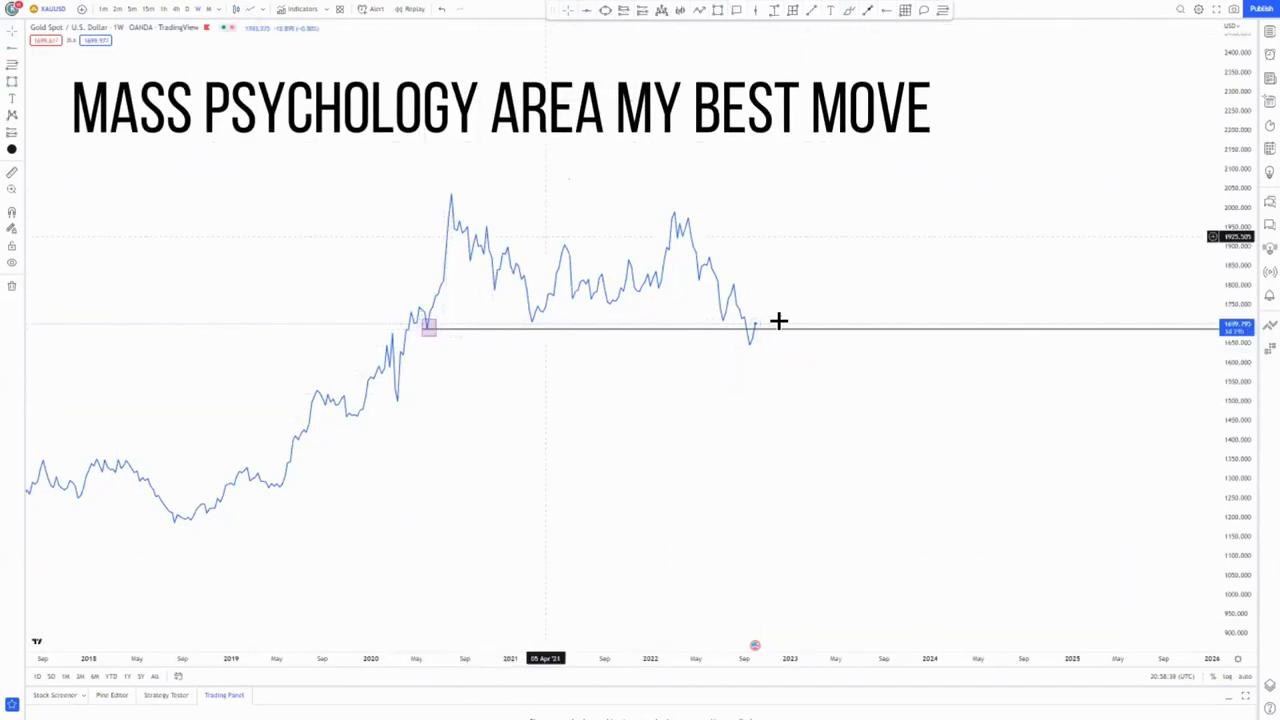
{"action": "left_click_drag", "start_coordinate": [750, 314], "coordinate": [747, 359]}
{"action": "left_click", "coordinate": [588, 91]}
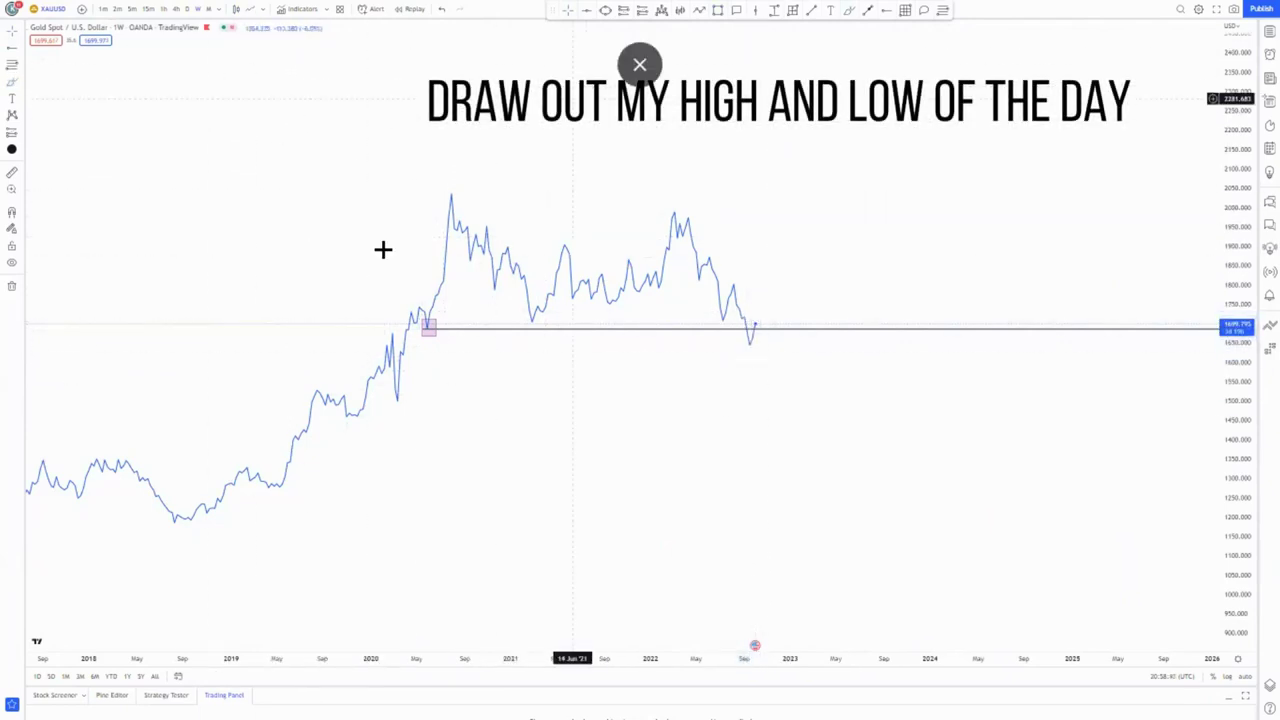
{"action": "left_click", "coordinate": [430, 320]}
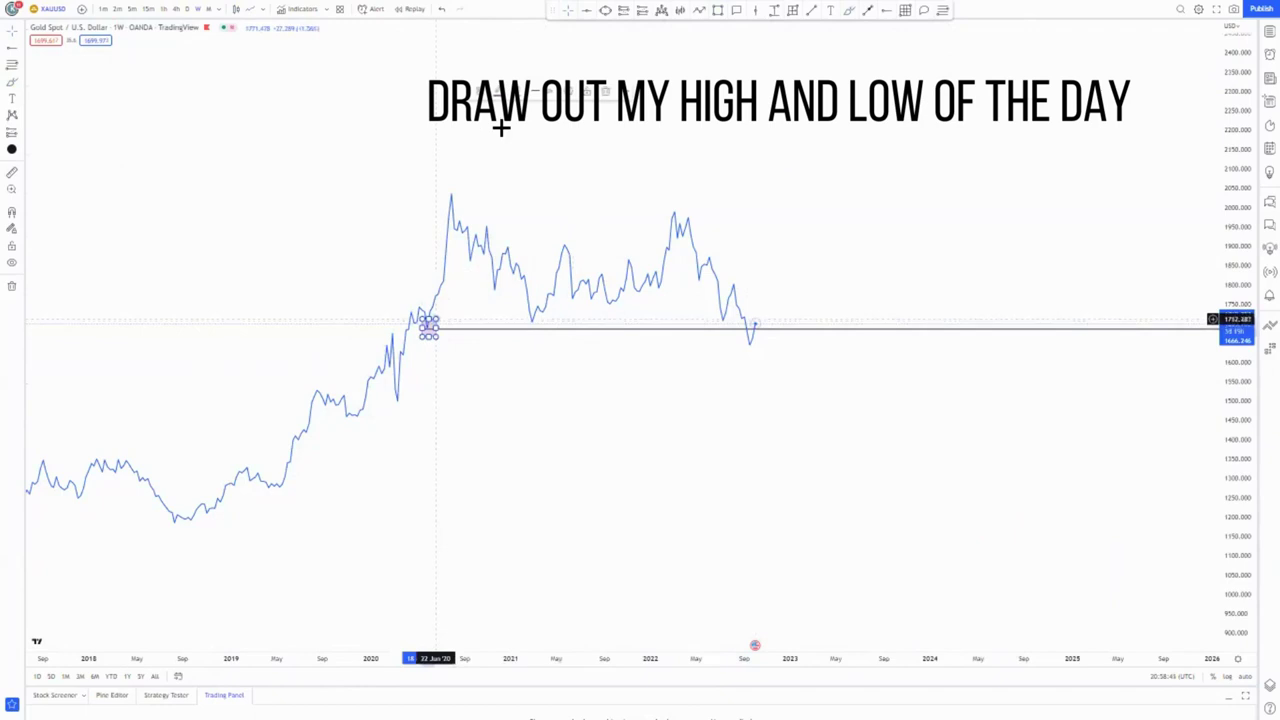
{"action": "left_click", "coordinate": [605, 91]}
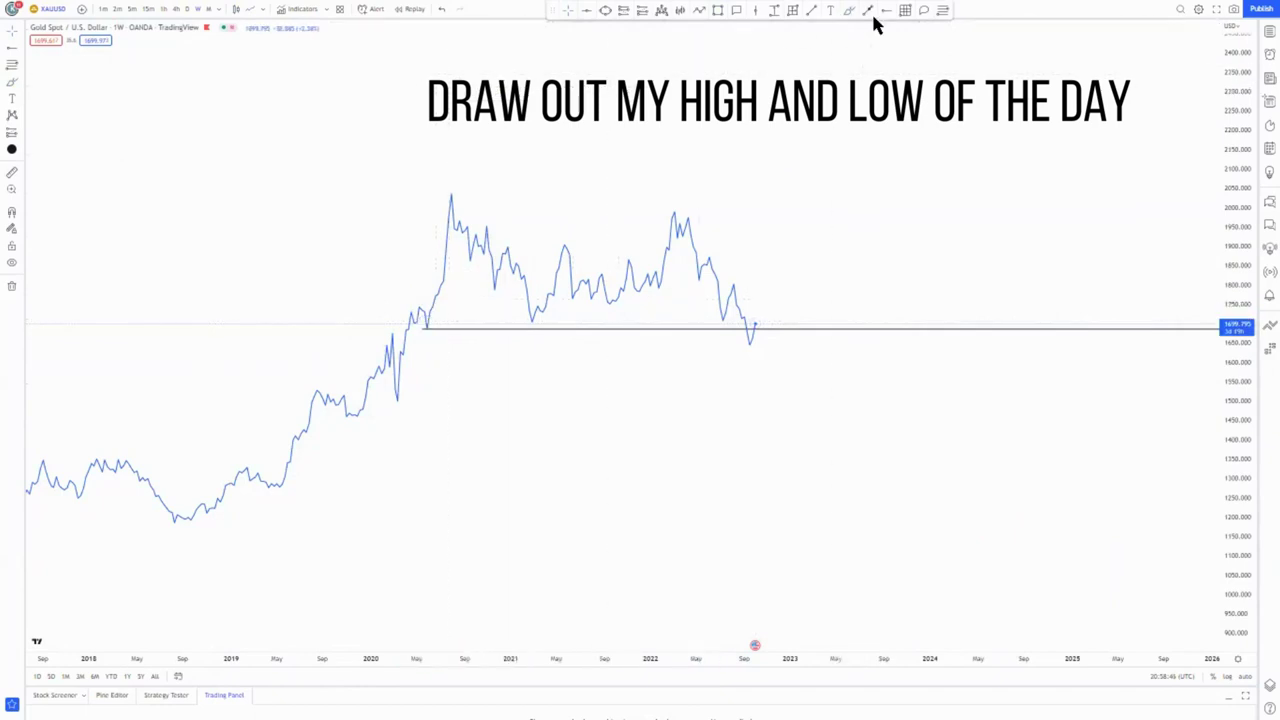
Draw a horizontal ray from the August 2020 peak and, on candlesticks, lower the support ray to about 1673
{"action": "left_click", "coordinate": [451, 194]}
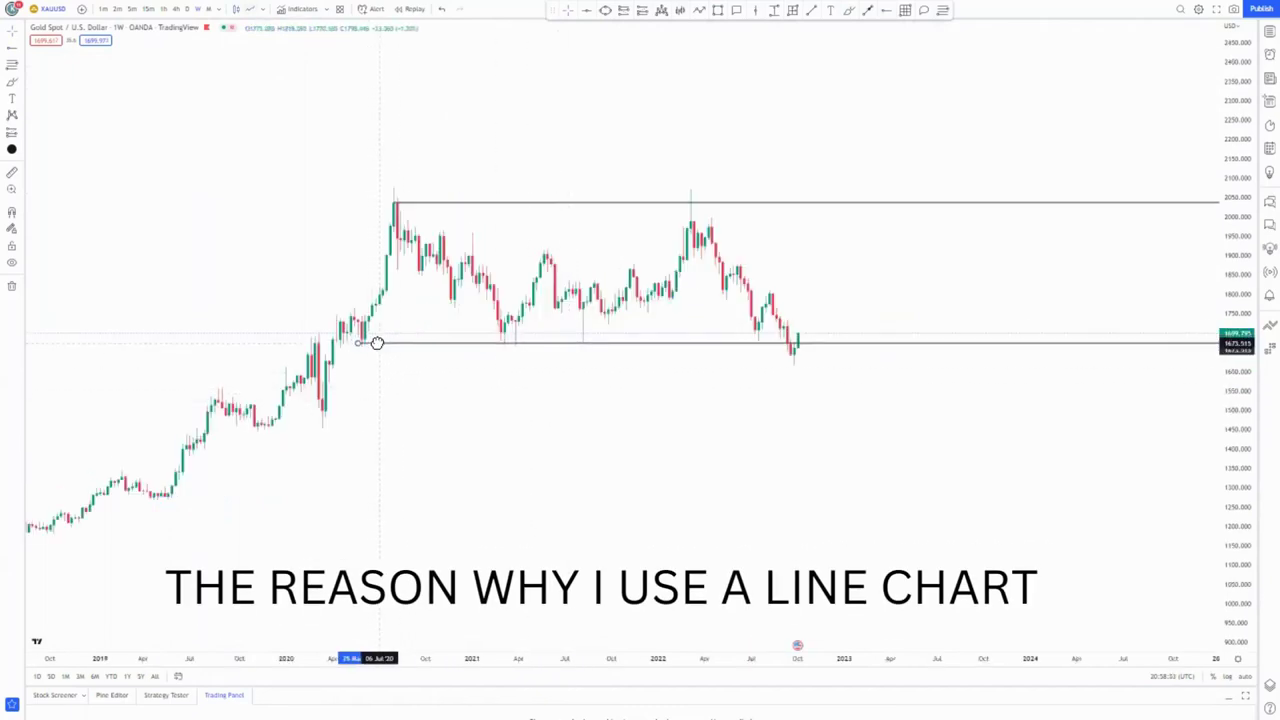
{"action": "left_click", "coordinate": [377, 342]}
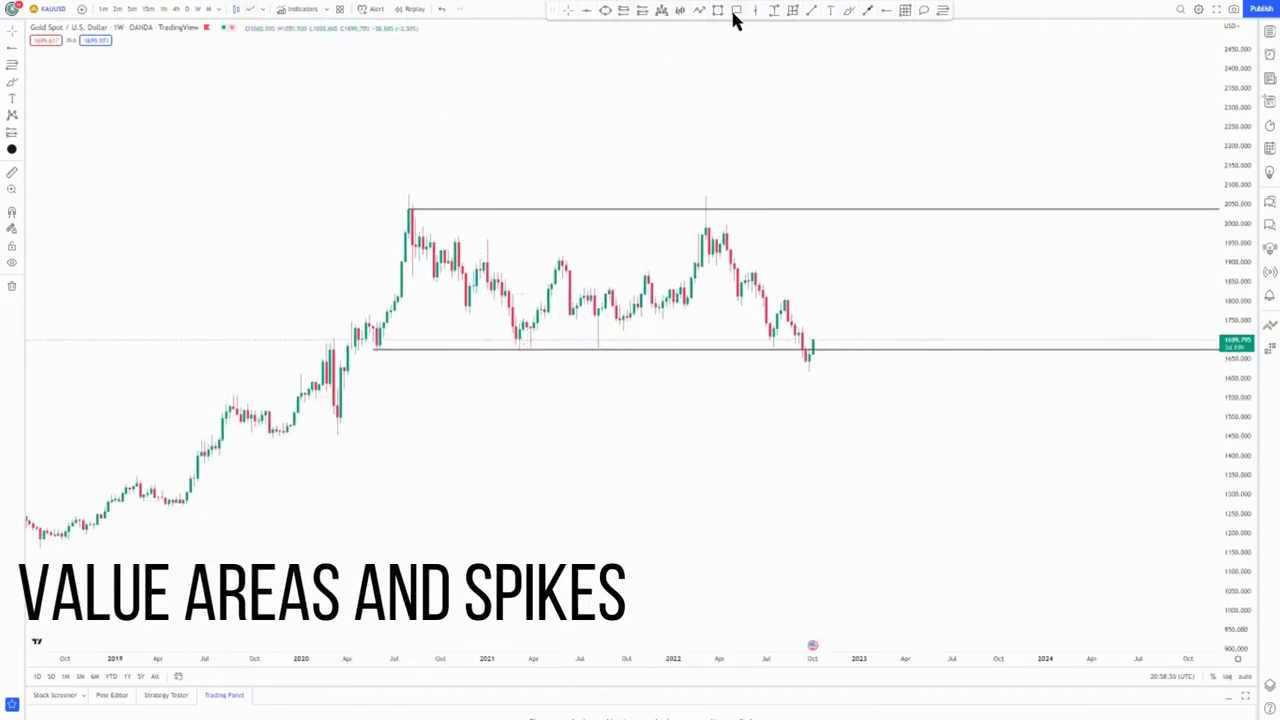
Mark the mid-2020 spike low at the start of the support ray with a small rectangle
{"action": "left_click", "coordinate": [424, 397]}
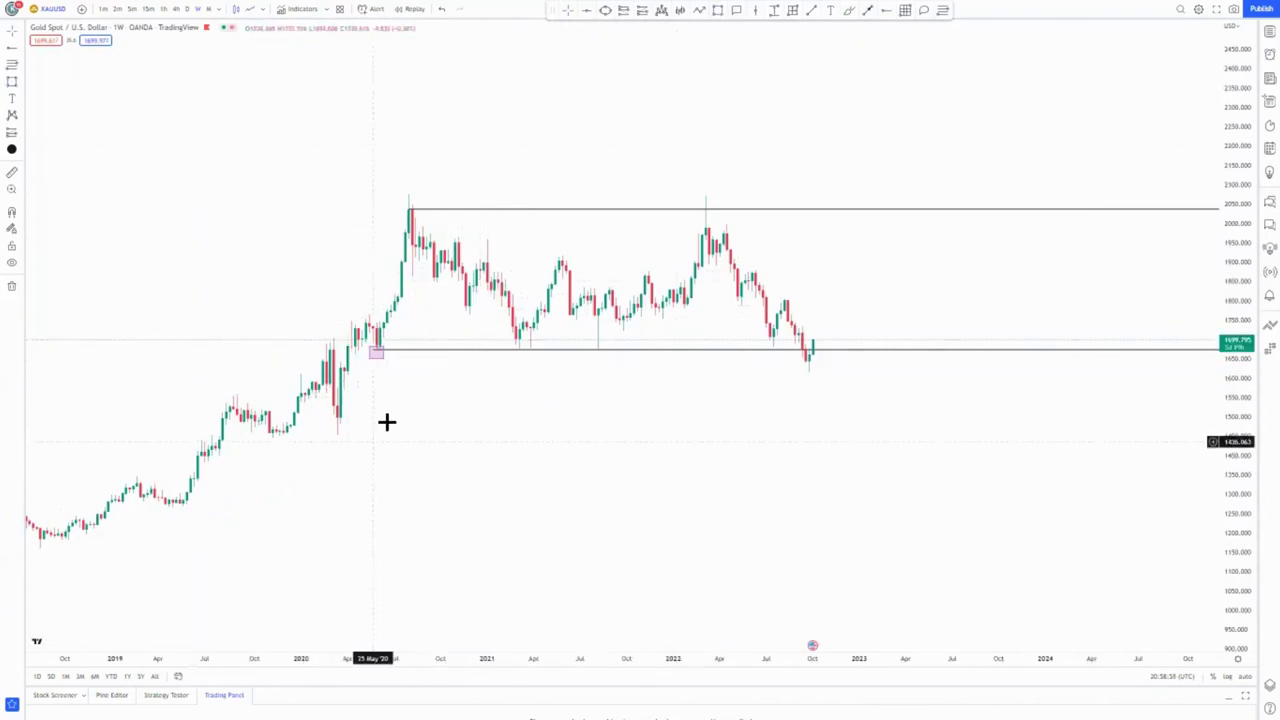
{"action": "scroll", "coordinate": [395, 415], "scroll_direction": "down", "scroll_amount": 1}
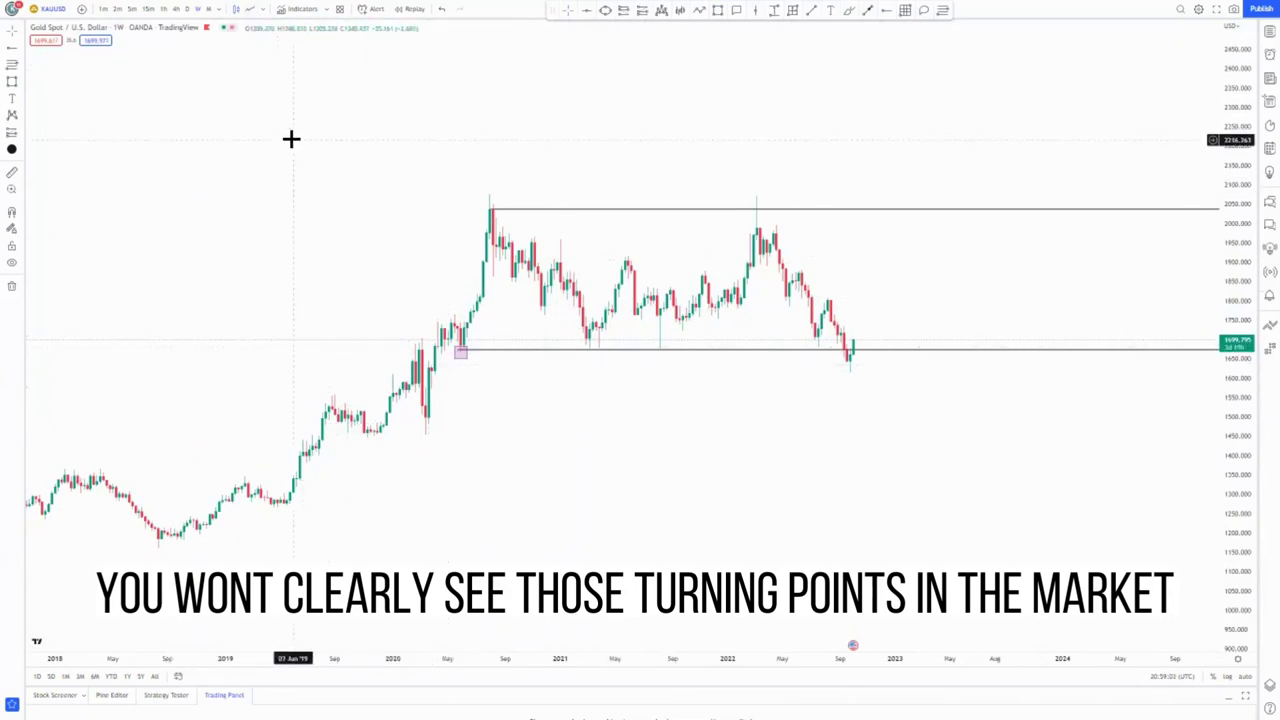
{"action": "left_click", "coordinate": [254, 8]}
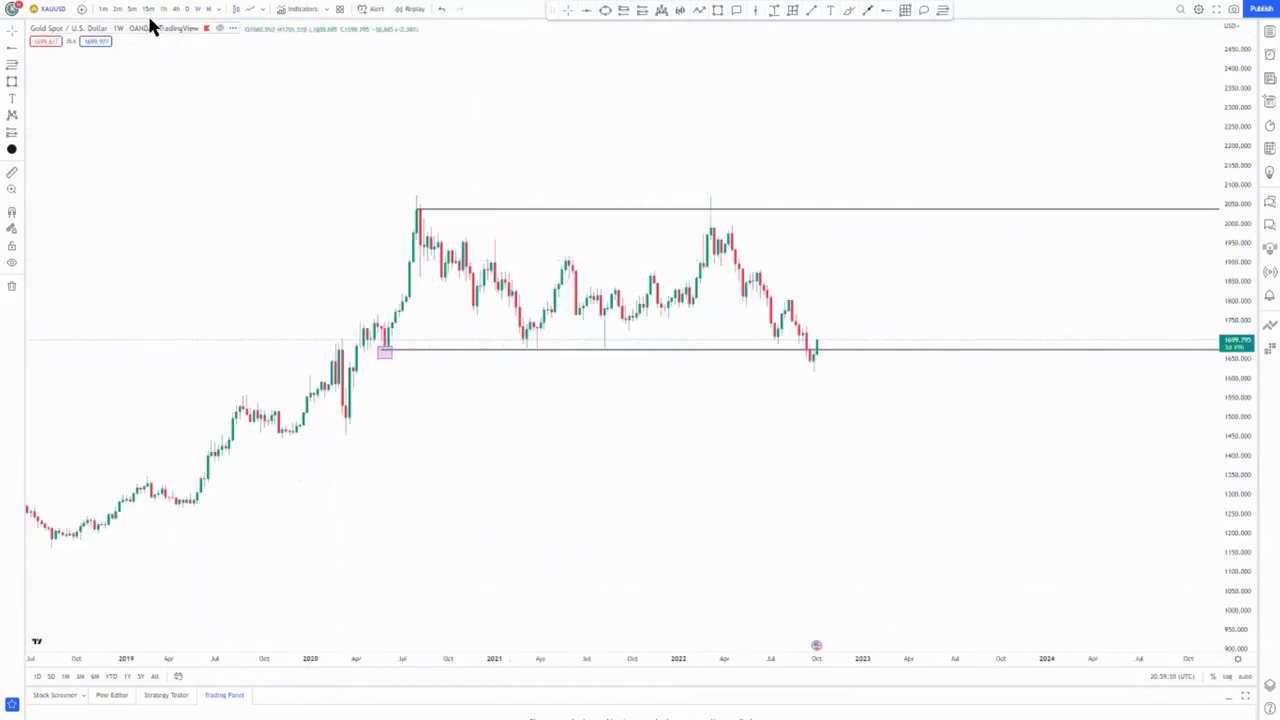
Switch the candlestick chart to the daily timeframe
{"action": "left_click", "coordinate": [186, 9]}
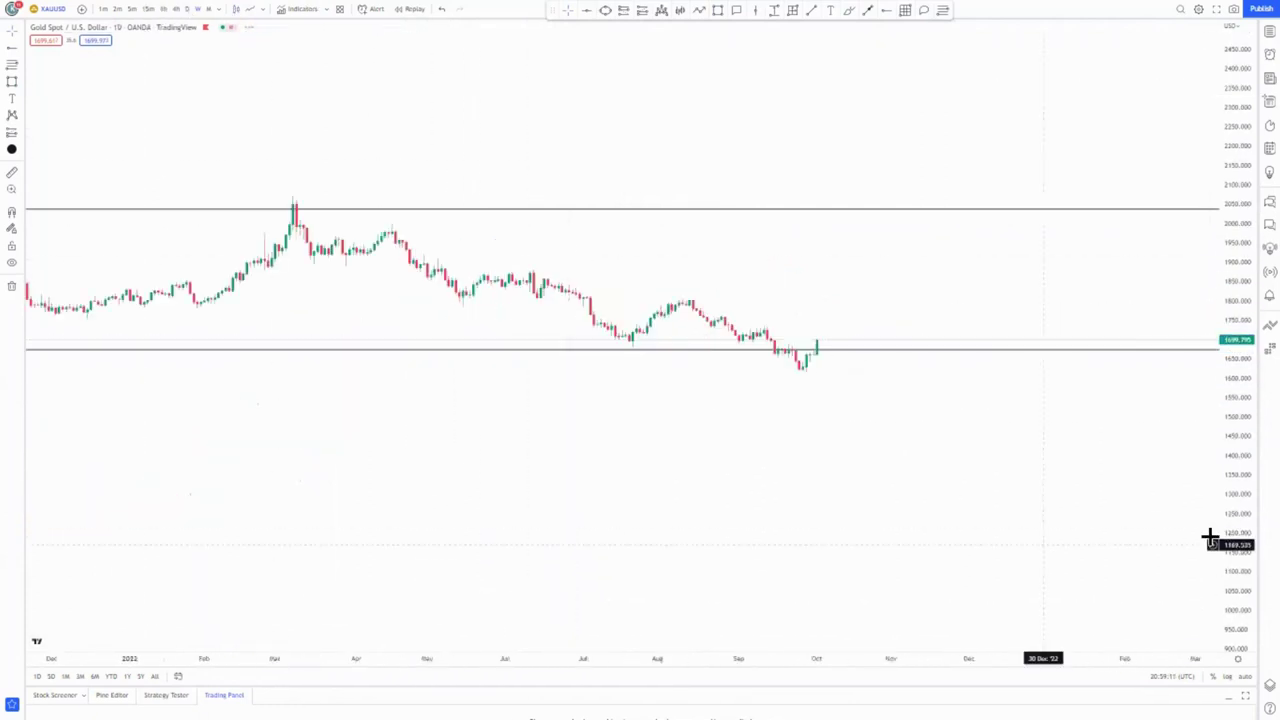
{"action": "left_click_drag", "start_coordinate": [1245, 590], "coordinate": [1203, 350]}
{"action": "left_click_drag", "start_coordinate": [926, 488], "coordinate": [923, 500]}
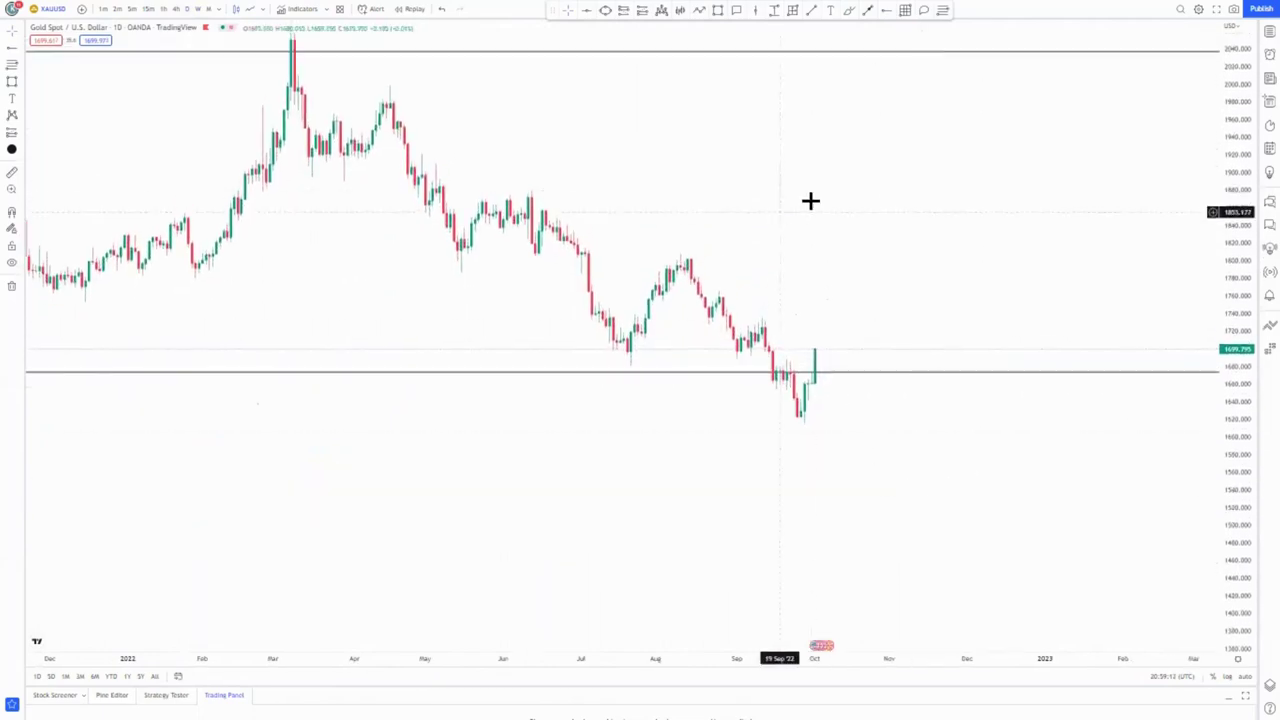
Draw a descending channel with an upper trend line from 12 August to 6 October 2022 and a lower one from 2 August to 29 September
{"action": "left_click_drag", "start_coordinate": [687, 248], "coordinate": [822, 378]}
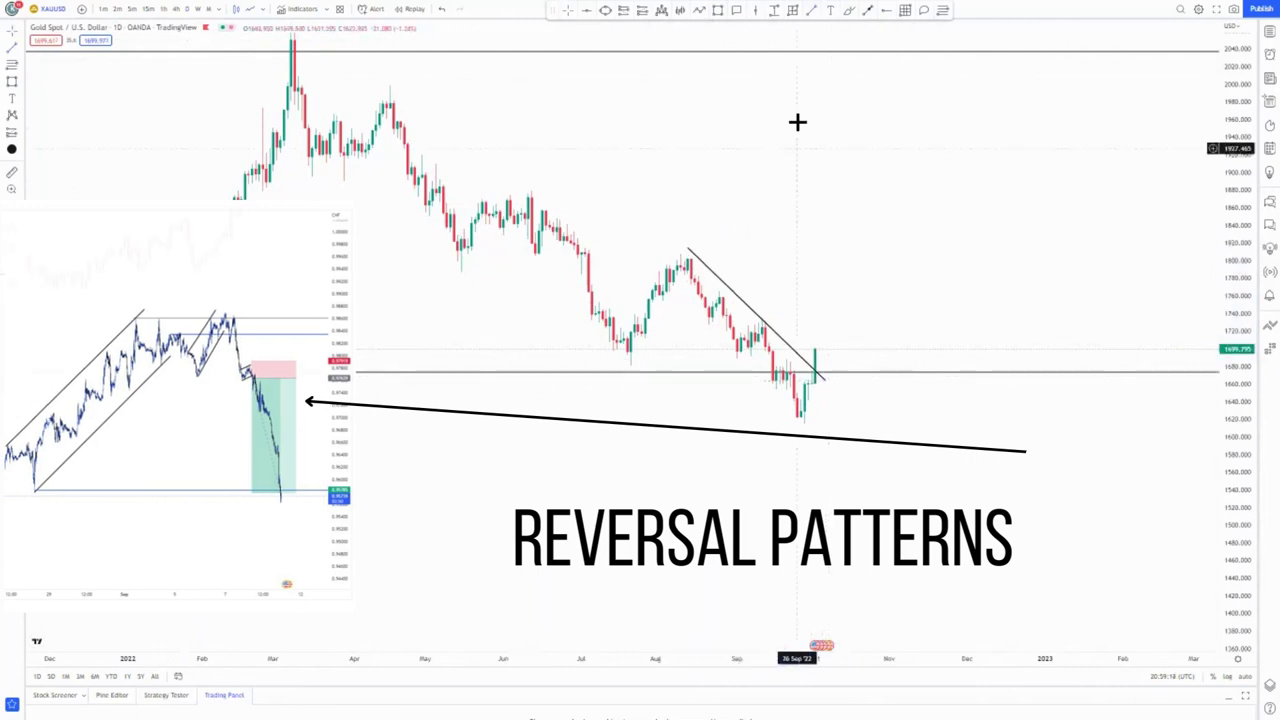
{"action": "left_click", "coordinate": [697, 255]}
{"action": "left_click", "coordinate": [687, 257]}
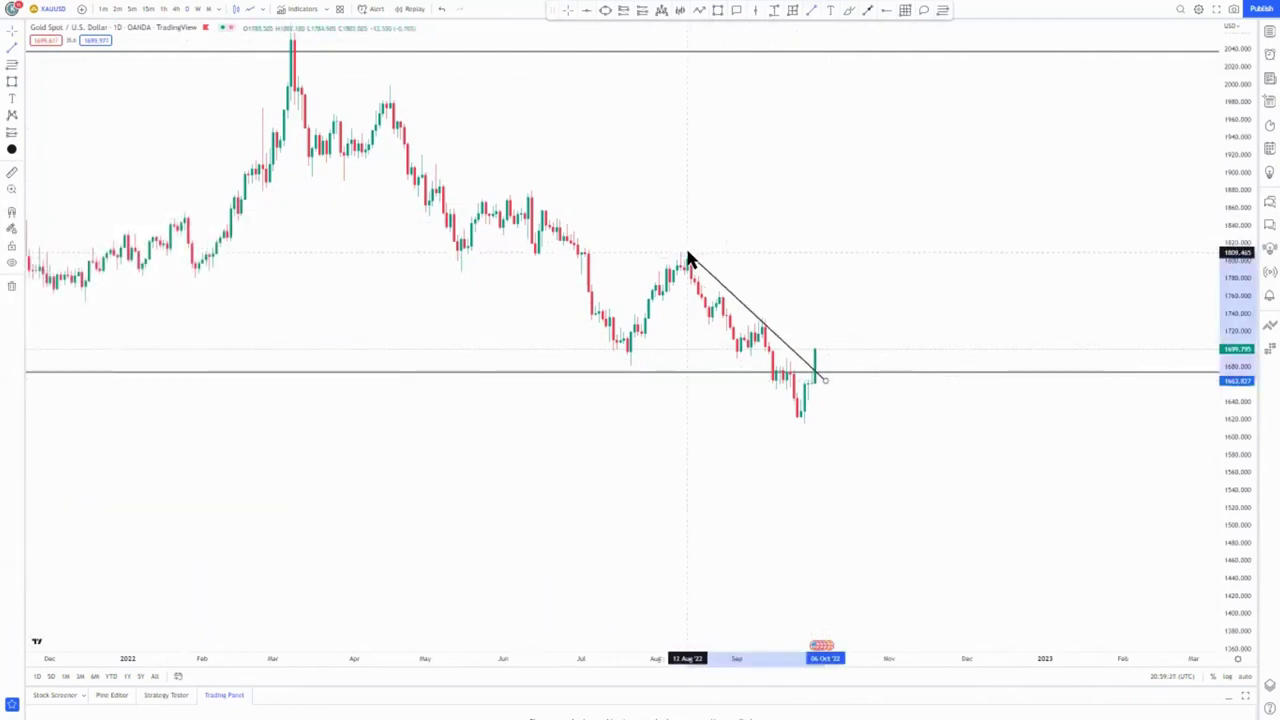
{"action": "left_click", "coordinate": [714, 256]}
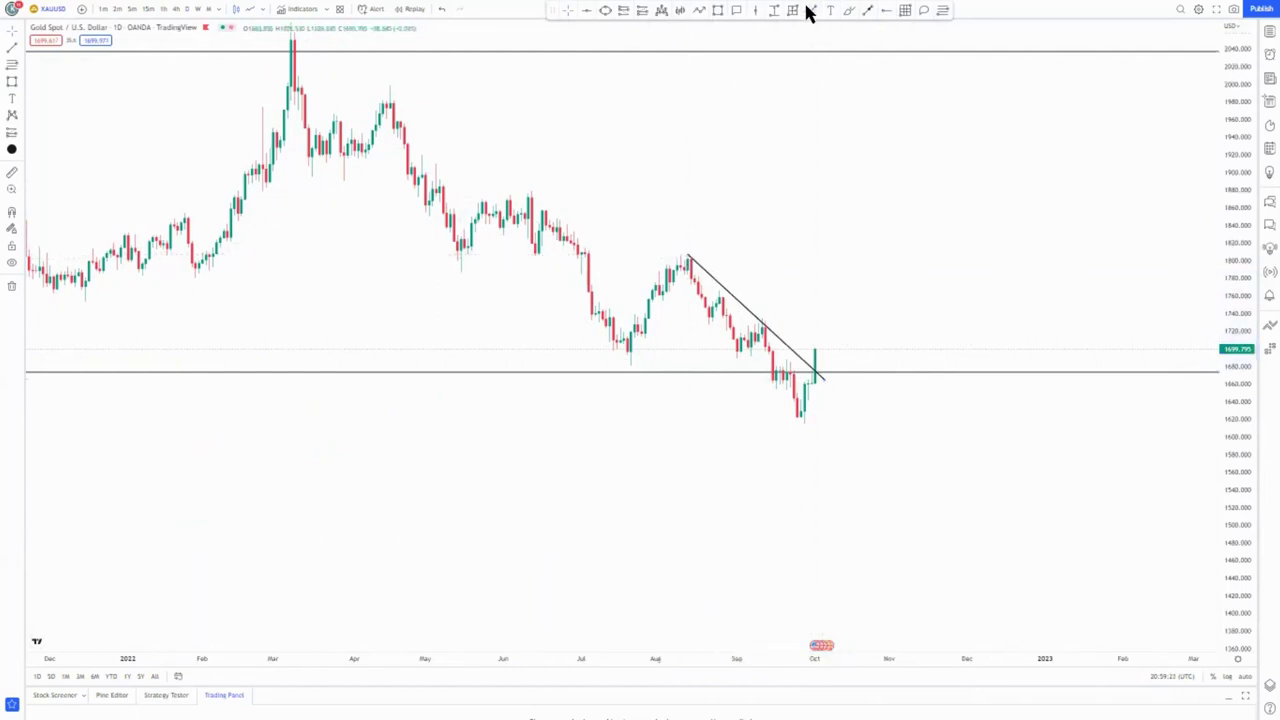
{"action": "left_click_drag", "start_coordinate": [658, 298], "coordinate": [798, 437]}
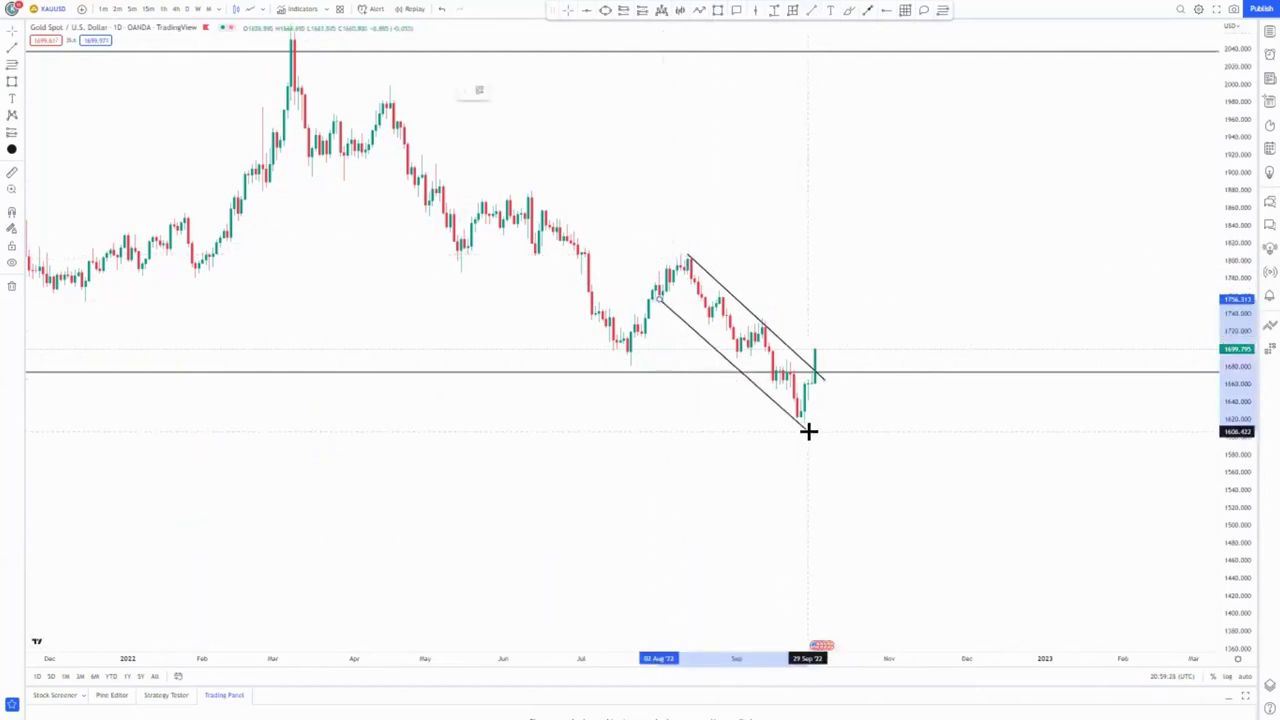
{"action": "left_click", "coordinate": [847, 449]}
Draw a horizontal ray from the August 2022 high where the channel begins
{"action": "left_click", "coordinate": [890, 10]}
{"action": "left_click", "coordinate": [683, 257]}
{"action": "left_click", "coordinate": [837, 292]}
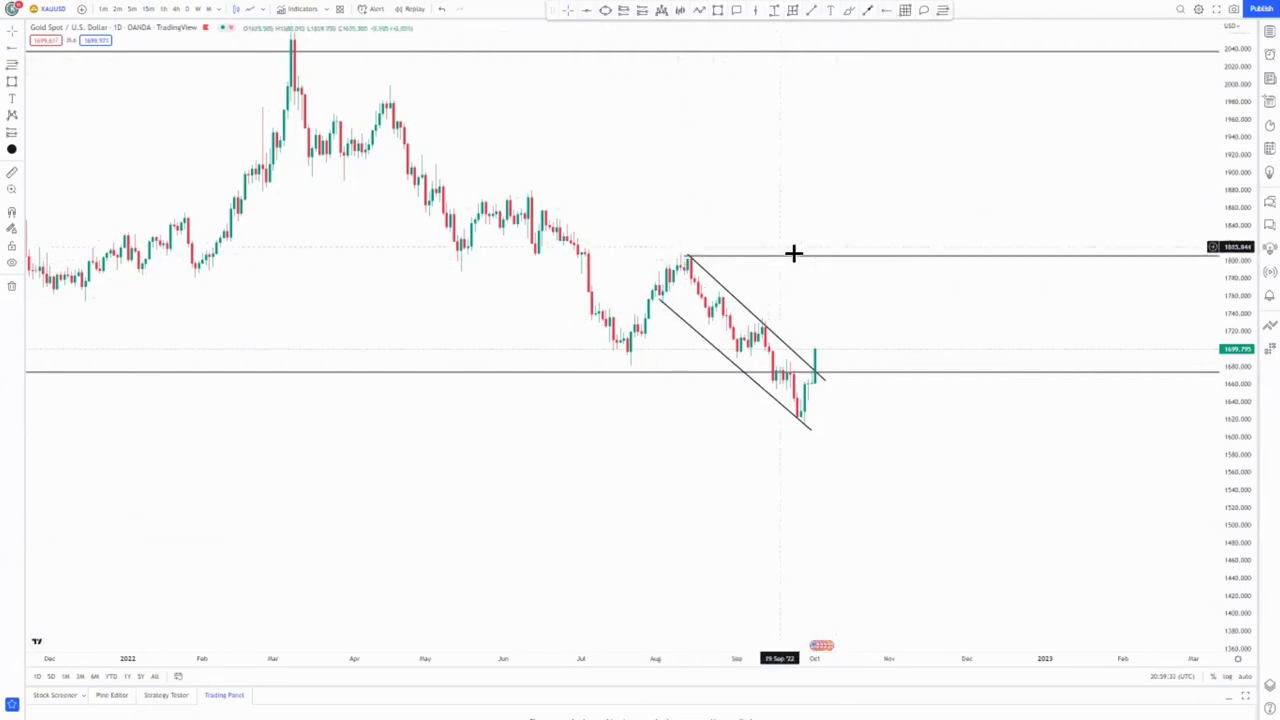
Highlight the August 2022 high as the target with a brush stroke and delete the stroke
{"action": "left_click", "coordinate": [850, 11]}
{"action": "mouse_move", "coordinate": [750, 259]}
{"action": "left_mouse_down"}
{"action": "mouse_move", "coordinate": [669, 231]}
{"action": "mouse_move", "coordinate": [846, 451]}
{"action": "mouse_move", "coordinate": [717, 226]}
{"action": "mouse_move", "coordinate": [735, 246]}
{"action": "left_mouse_up"}
{"action": "left_click", "coordinate": [587, 90]}
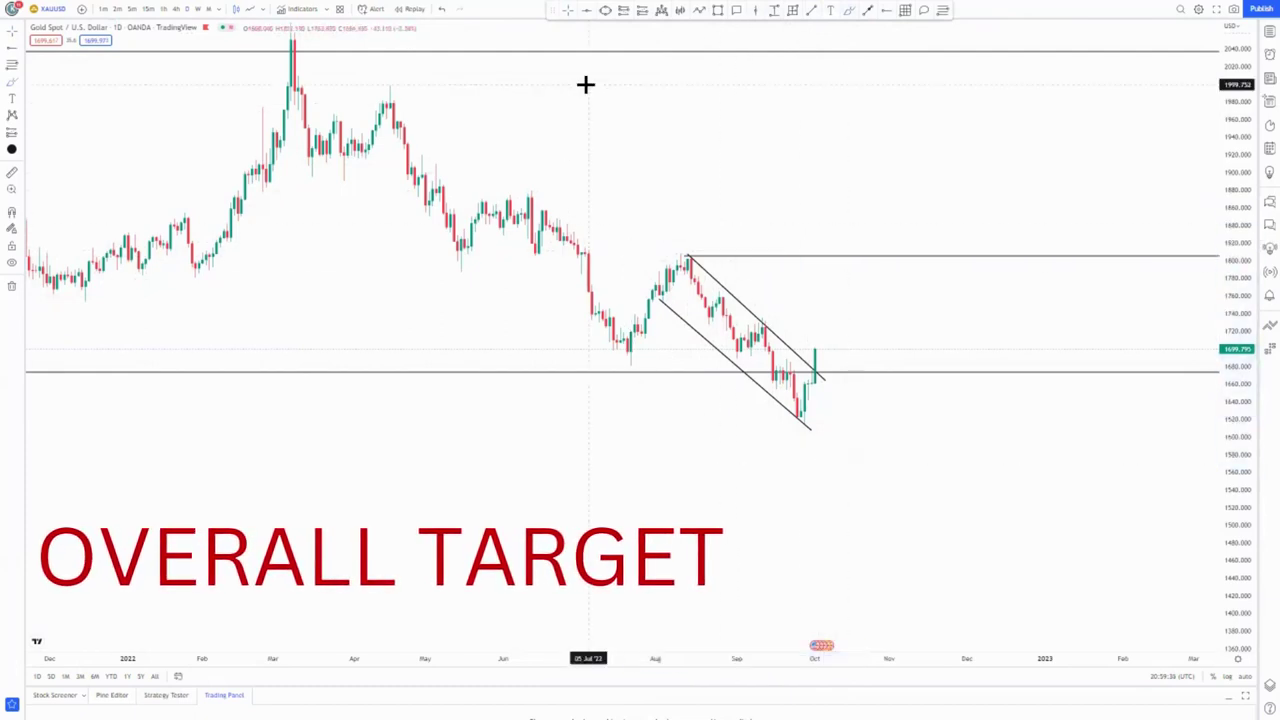
Switch the chart to the 4-hour timeframe
{"action": "left_click", "coordinate": [174, 9]}
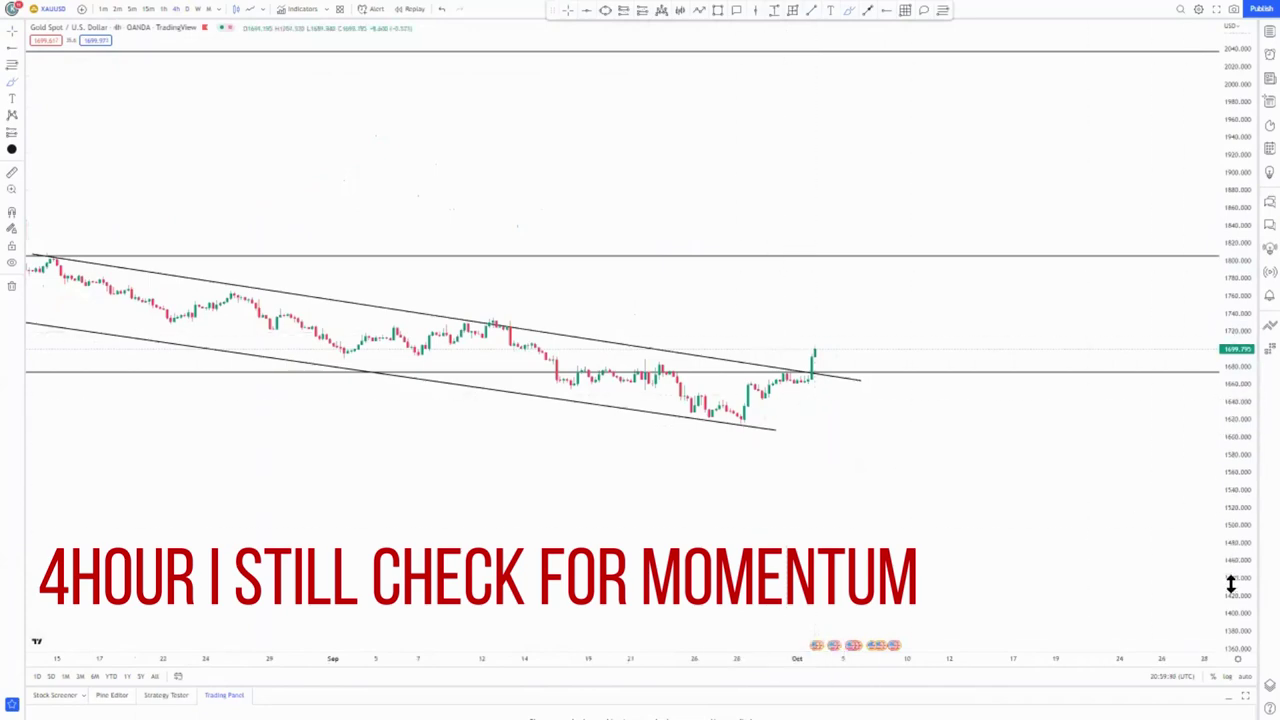
Refine the descending channel on the 4-hour chart by repositioning the upper line's ends and anchoring the lower line at 2 August 2022
{"action": "left_click_drag", "start_coordinate": [1230, 585], "coordinate": [1063, 431]}
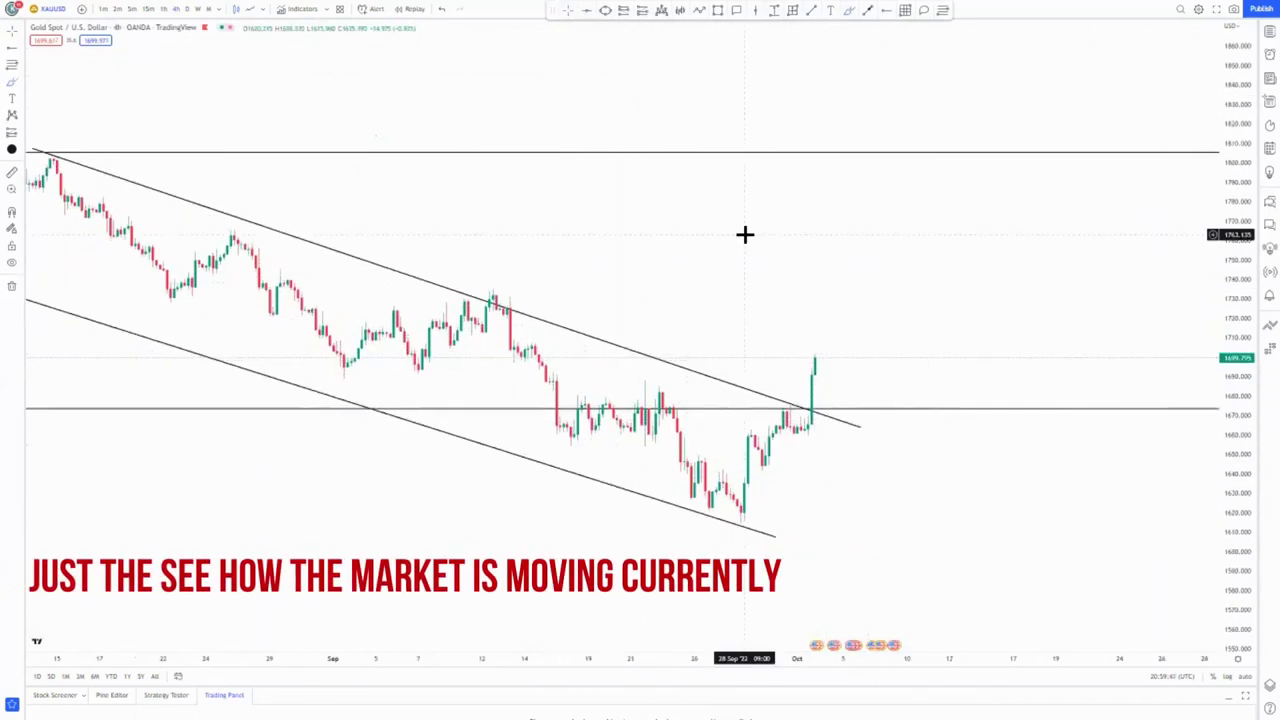
{"action": "scroll", "coordinate": [894, 397], "scroll_direction": "down", "scroll_amount": 2}
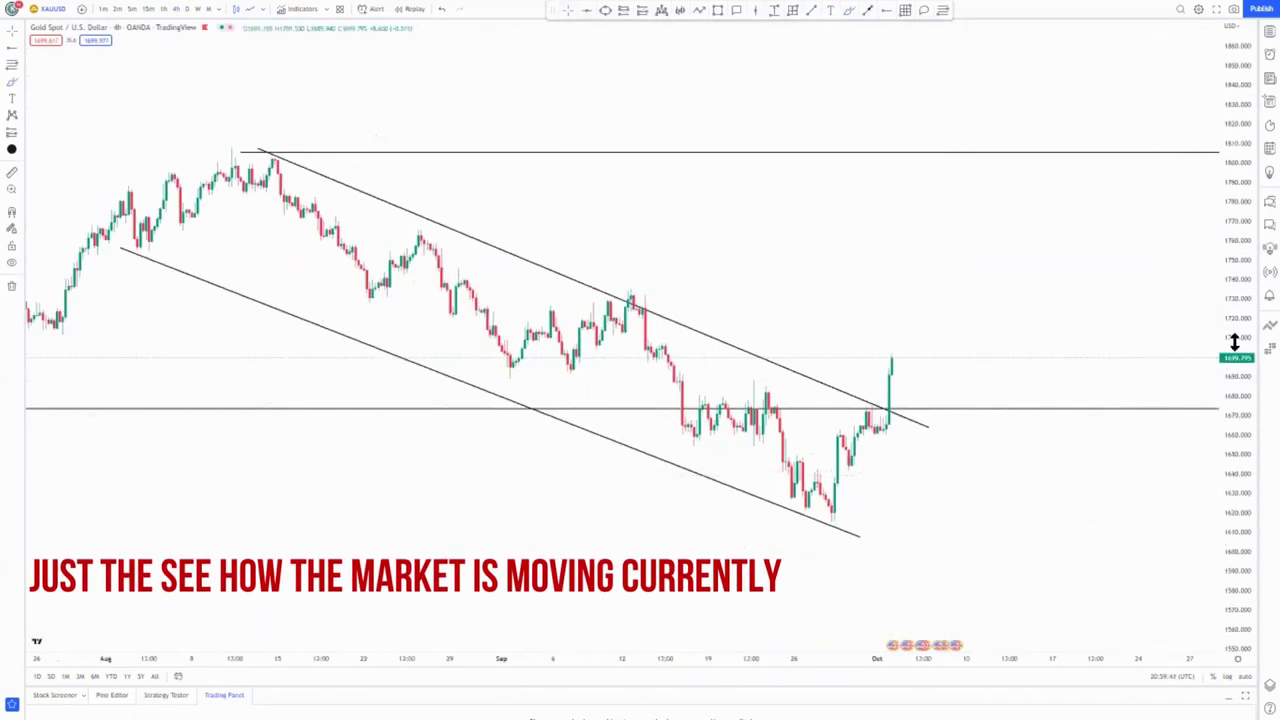
{"action": "left_click_drag", "start_coordinate": [1235, 343], "coordinate": [1235, 420]}
{"action": "left_click_drag", "start_coordinate": [926, 410], "coordinate": [928, 392]}
{"action": "left_click_drag", "start_coordinate": [258, 188], "coordinate": [266, 192]}
{"action": "left_click", "coordinate": [248, 231]}
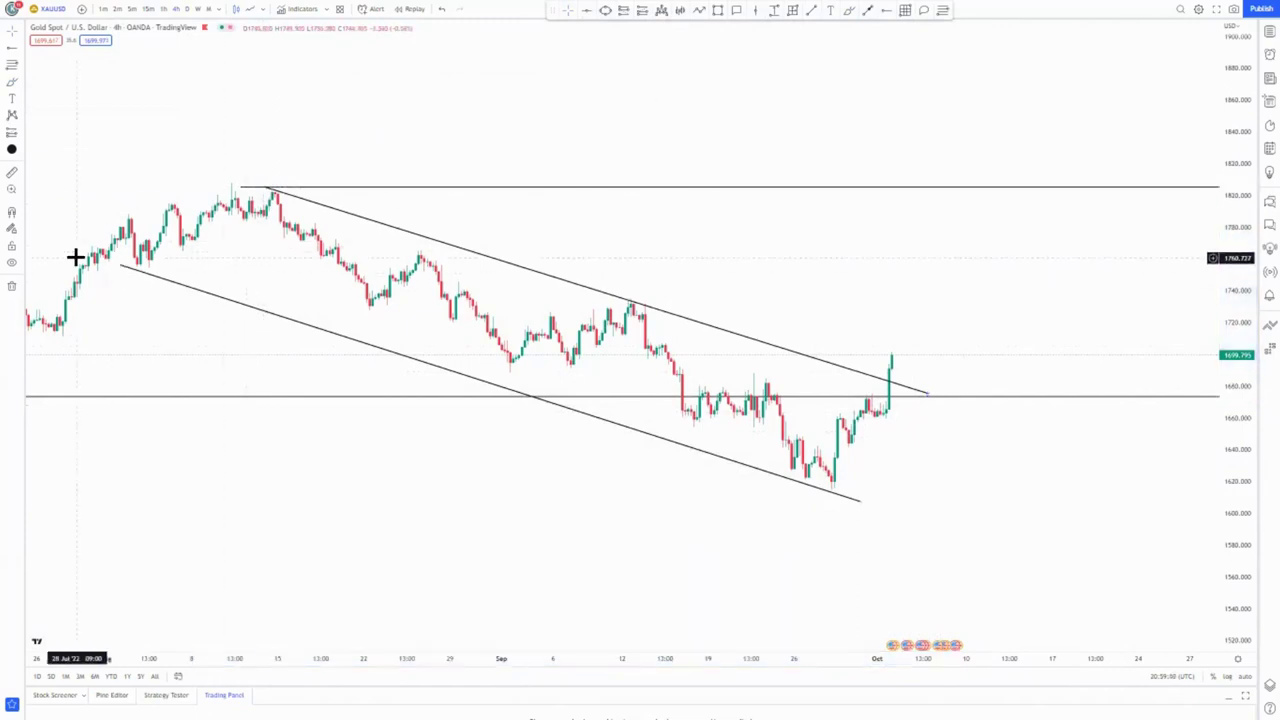
{"action": "left_click_drag", "start_coordinate": [121, 267], "coordinate": [134, 271]}
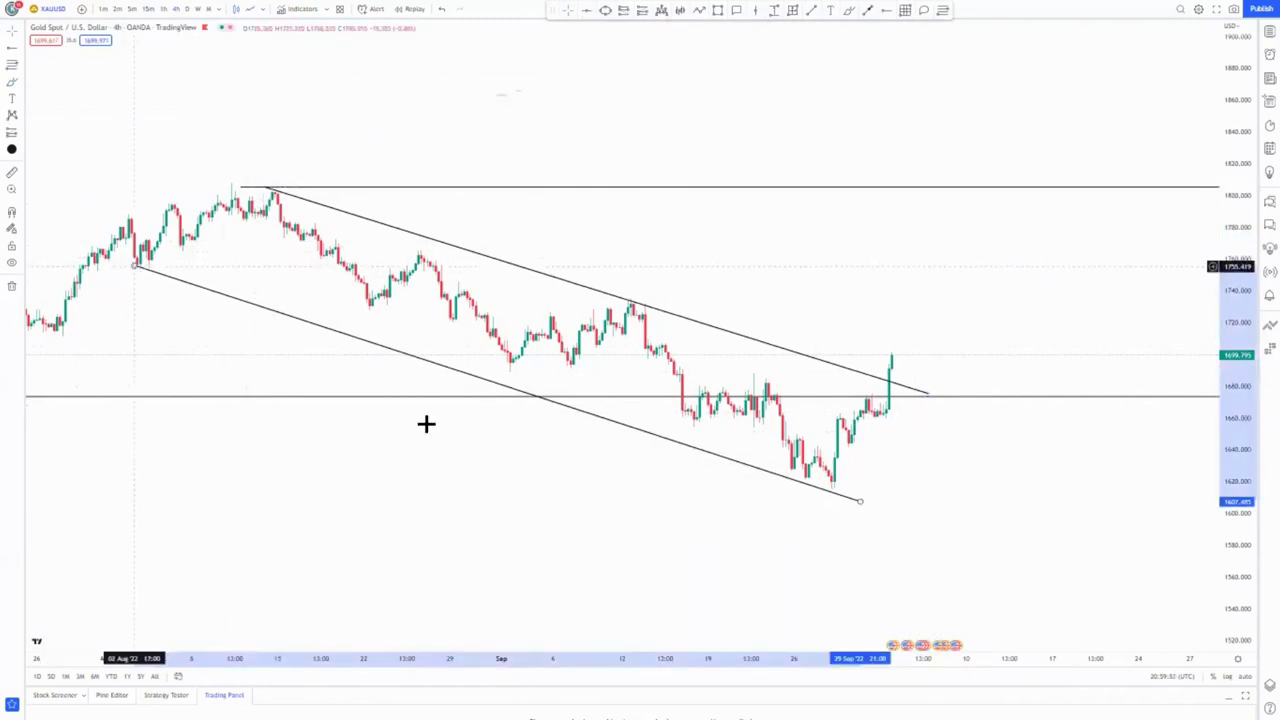
Sketch a tight flag entry with brush strokes just above the October channel breakout and undo the strokes
{"action": "scroll", "coordinate": [1043, 523], "scroll_direction": "down", "scroll_amount": 5}
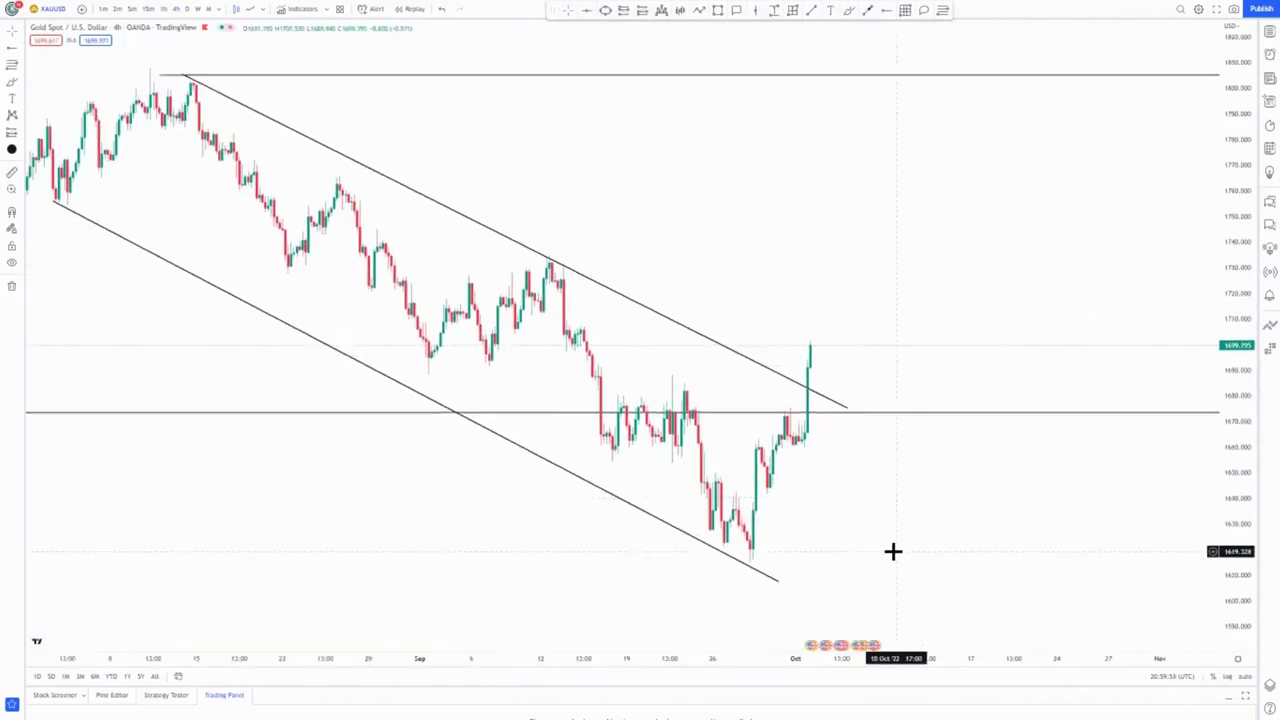
{"action": "left_click_drag", "start_coordinate": [624, 459], "coordinate": [508, 481]}
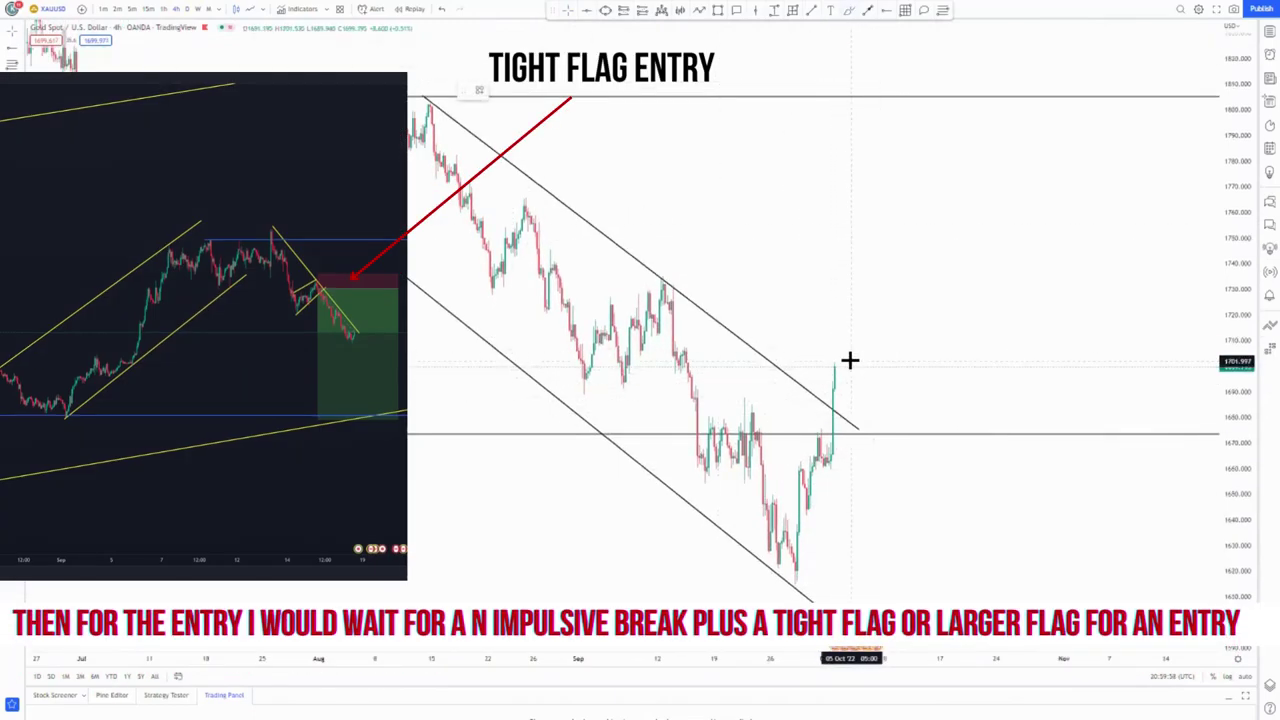
{"action": "mouse_move", "coordinate": [868, 360]}
{"action": "left_mouse_down"}
{"action": "mouse_move", "coordinate": [874, 374]}
{"action": "mouse_move", "coordinate": [874, 328]}
{"action": "left_mouse_up"}
{"action": "left_click_drag", "start_coordinate": [851, 370], "coordinate": [864, 368]}
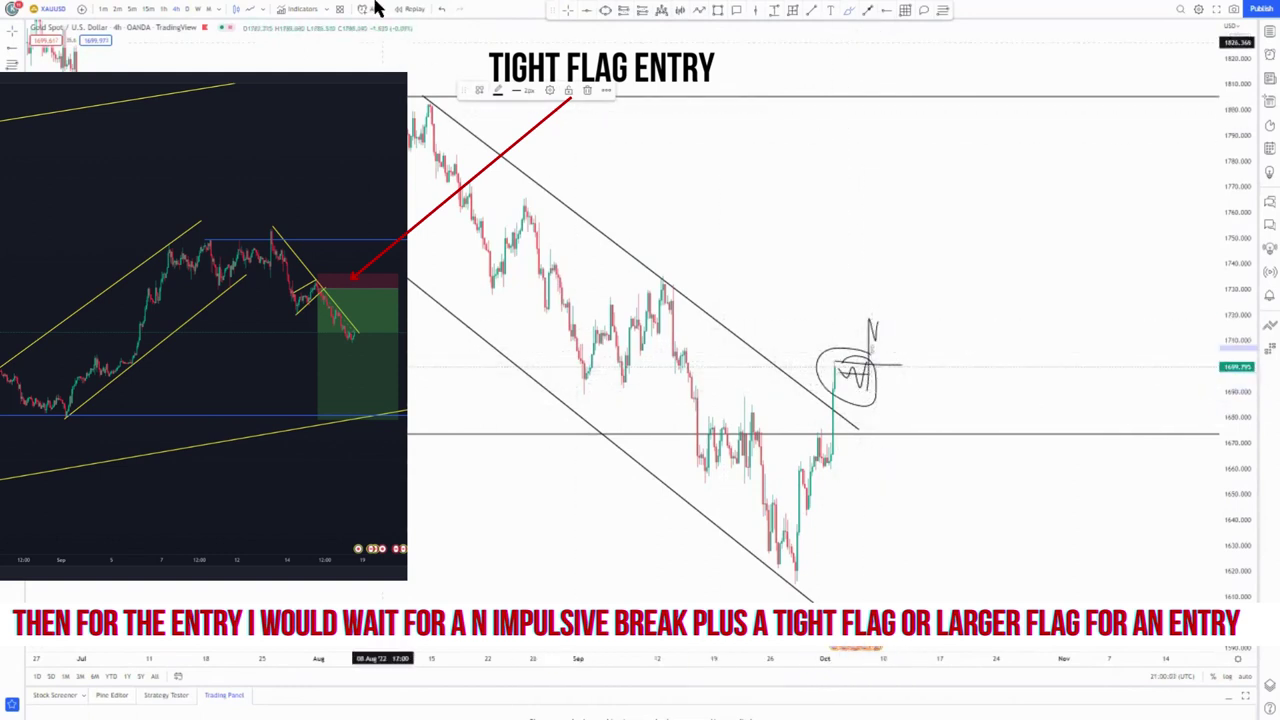
{"action": "left_click", "coordinate": [443, 8]}
{"action": "left_click", "coordinate": [443, 8]}
{"action": "left_click", "coordinate": [444, 8]}
{"action": "left_click", "coordinate": [444, 8]}
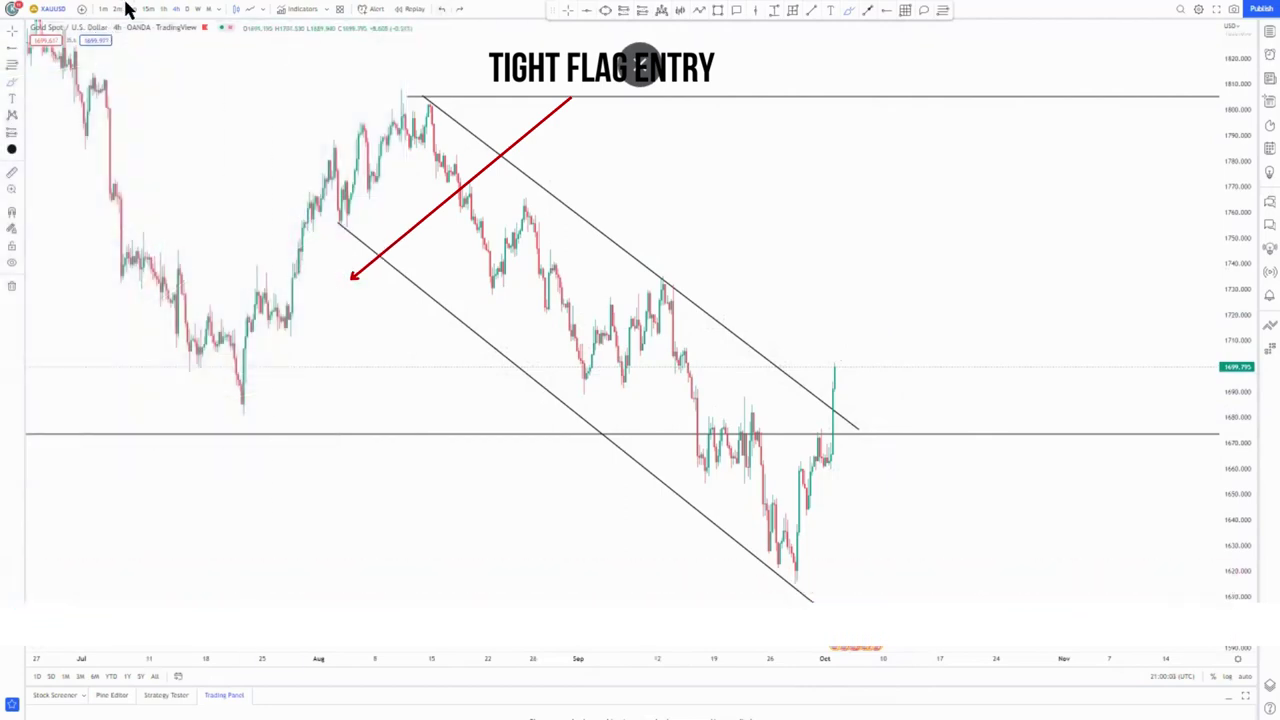
Switch the chart to the 1-hour timeframe and rescale it around the channel and its October breakout
{"action": "left_click", "coordinate": [165, 9]}
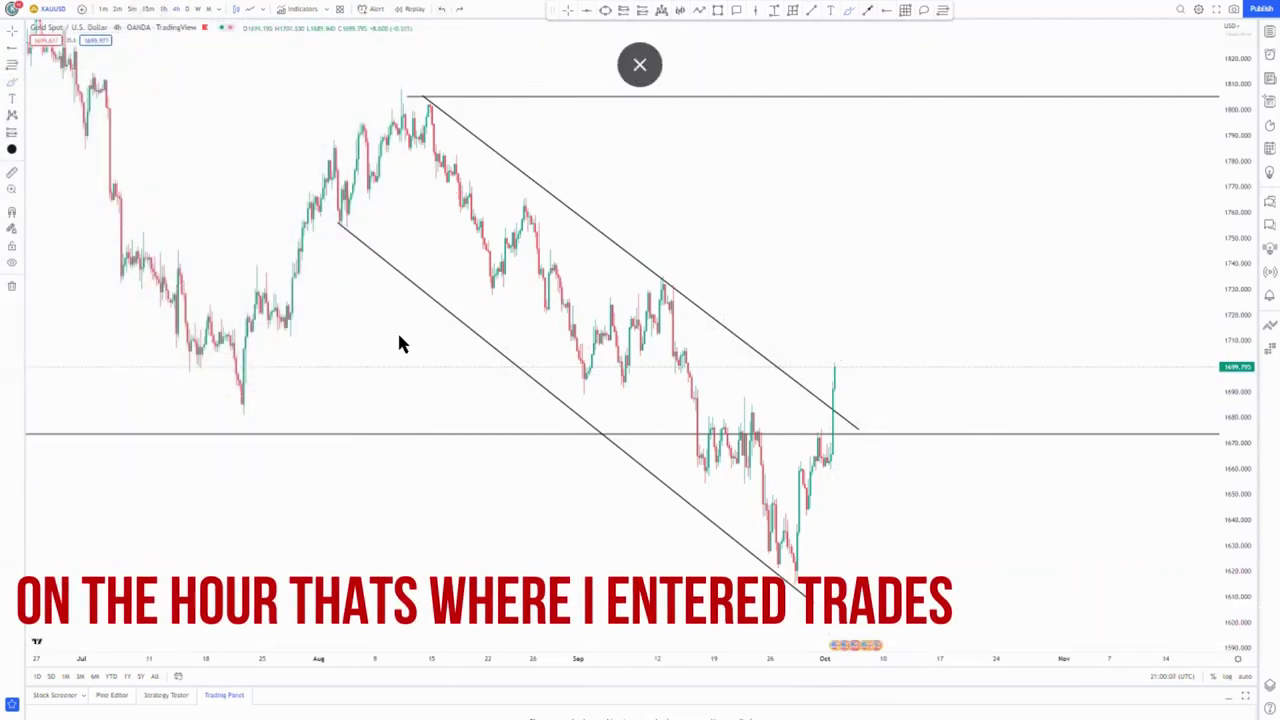
{"action": "scroll", "coordinate": [905, 507], "scroll_direction": "up", "scroll_amount": 2}
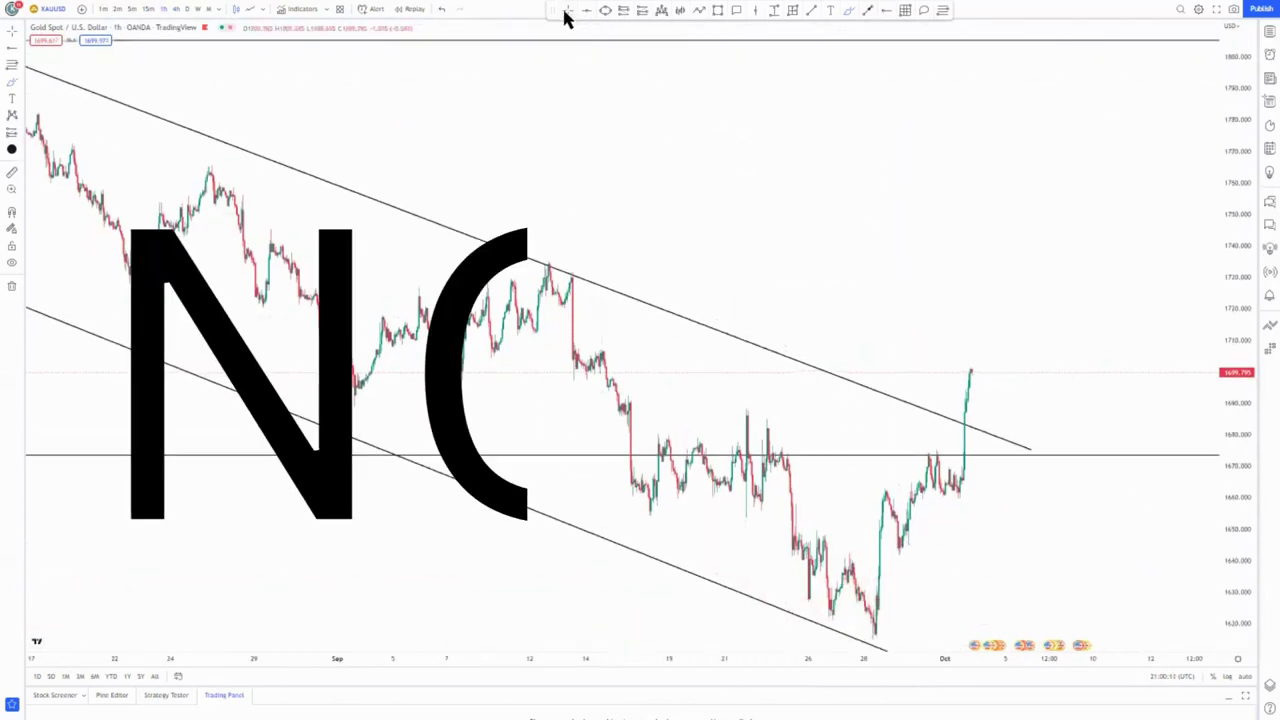
{"action": "left_click_drag", "start_coordinate": [649, 214], "coordinate": [600, 109]}
{"action": "left_click_drag", "start_coordinate": [1231, 323], "coordinate": [1231, 414]}
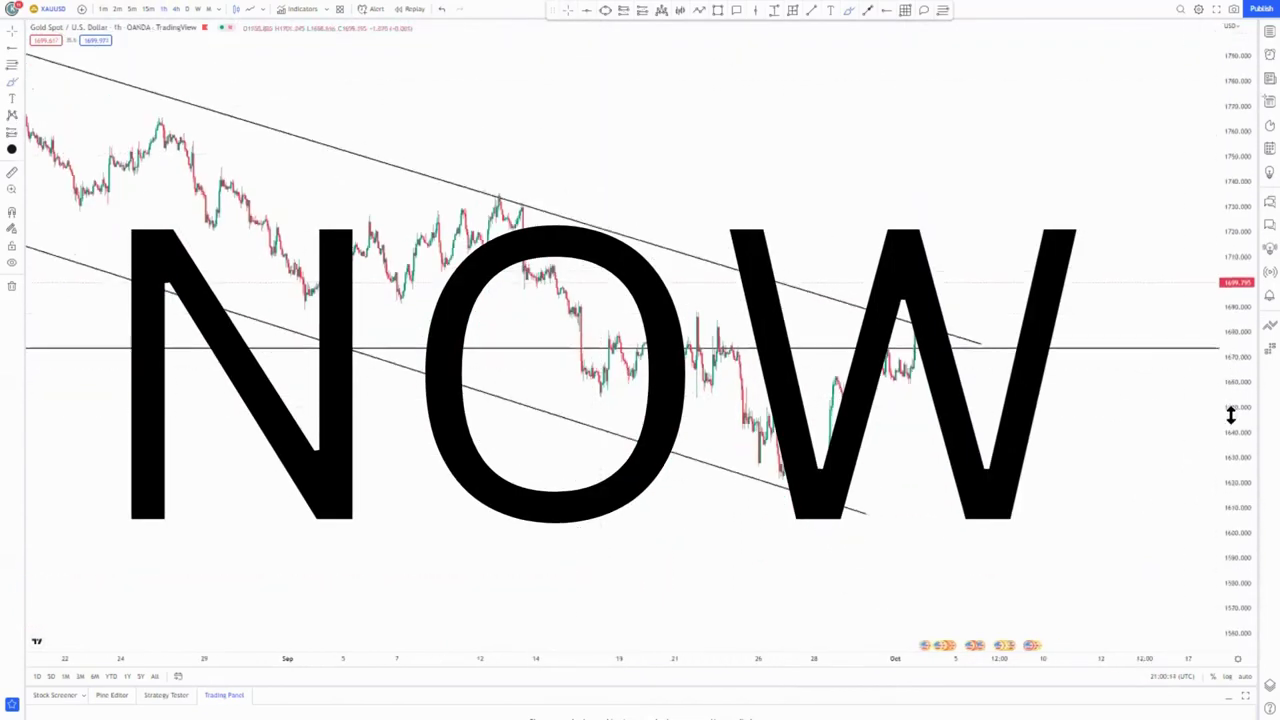
Draw a steeper inner channel with an upper trend line from 13 September to about 3 October 2022 and a lower one ending on 28 September
{"action": "left_click", "coordinate": [810, 10]}
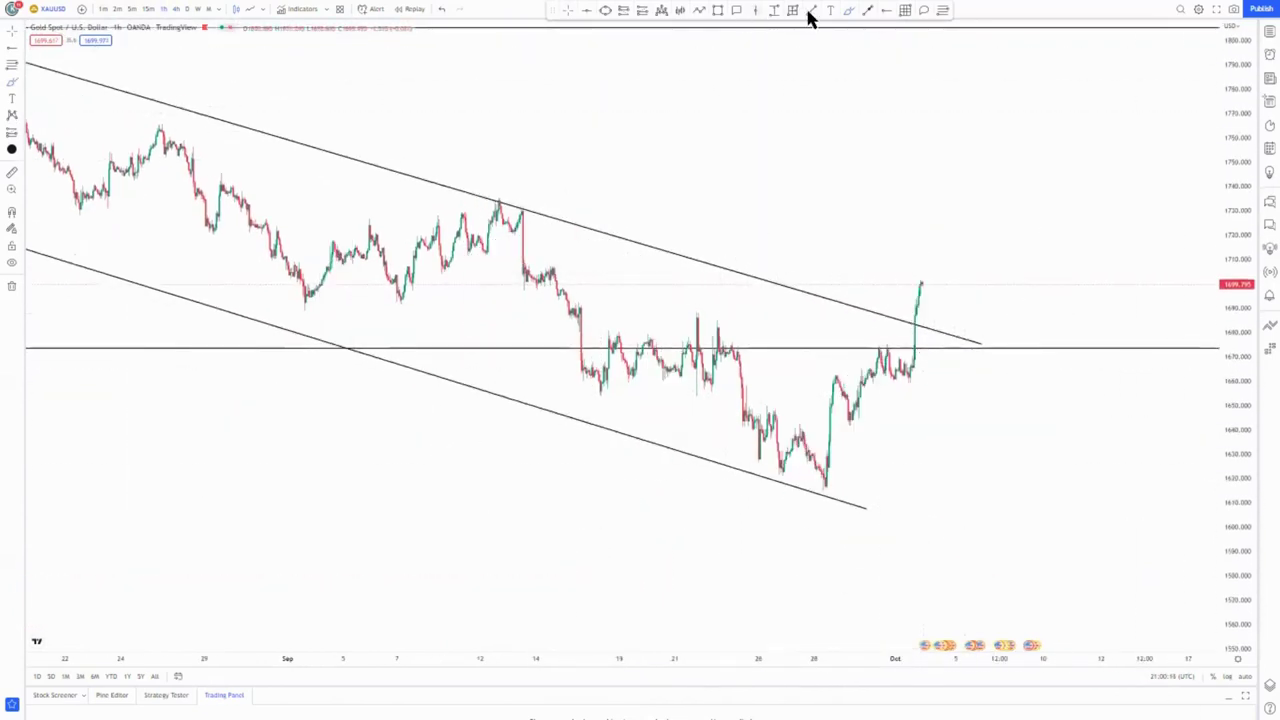
{"action": "left_click", "coordinate": [520, 208]}
{"action": "left_click", "coordinate": [850, 395]}
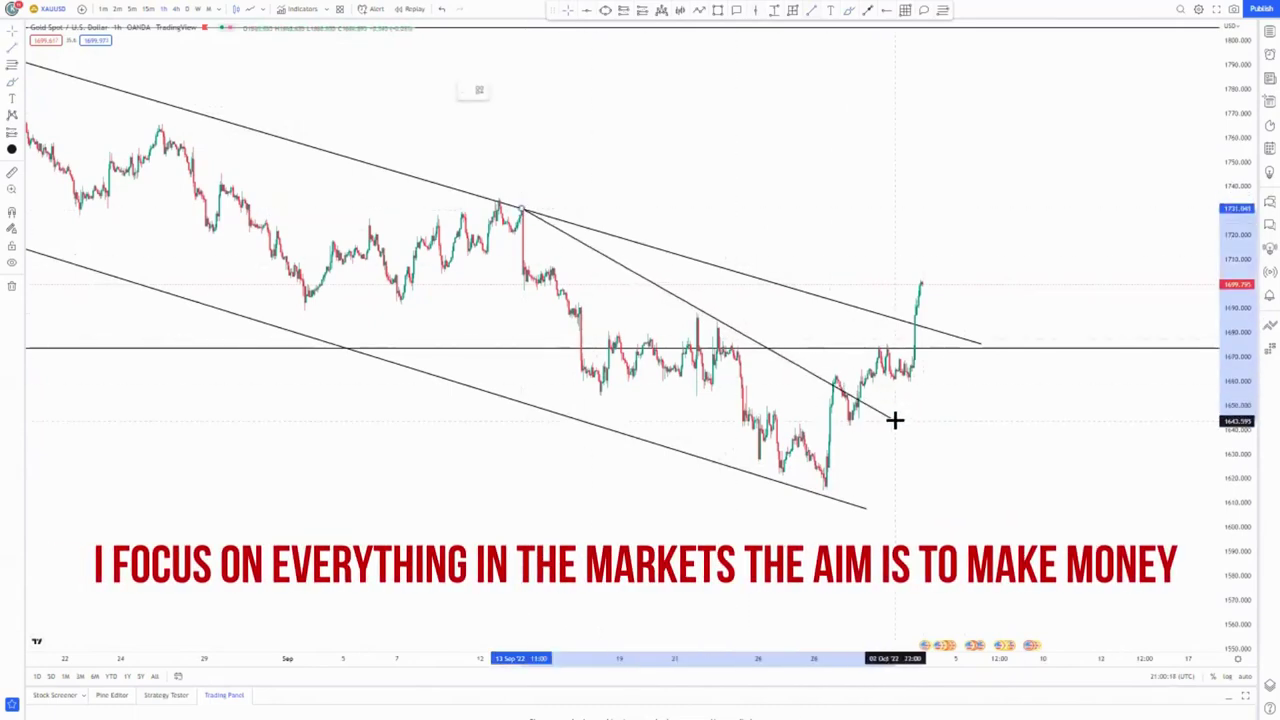
{"action": "left_click", "coordinate": [891, 423]}
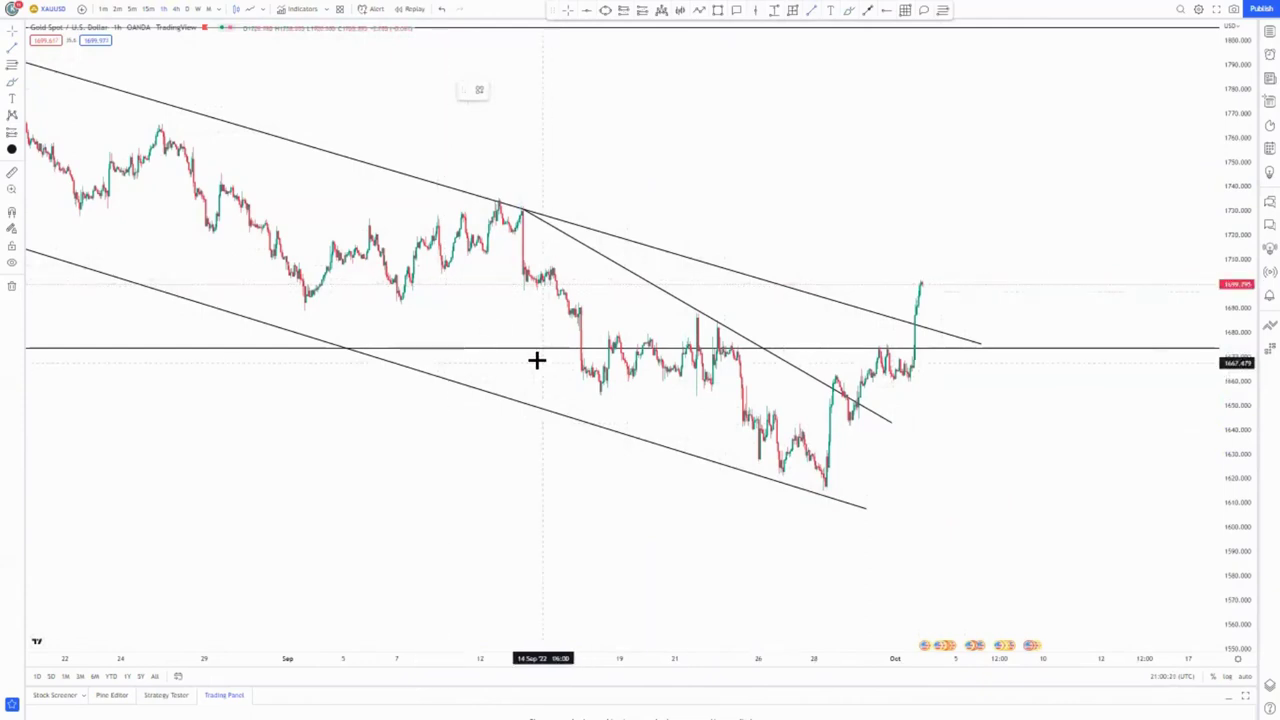
{"action": "left_click", "coordinate": [409, 284]}
{"action": "left_click", "coordinate": [828, 493]}
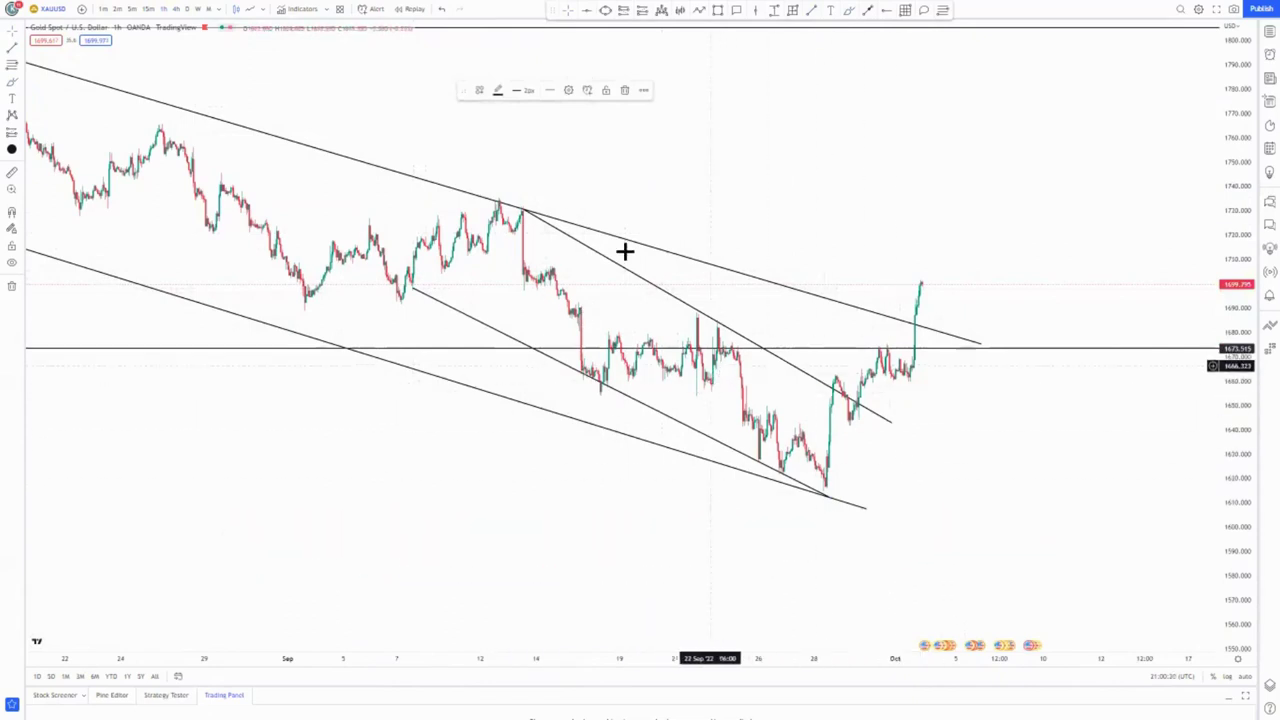
{"action": "left_click_drag", "start_coordinate": [828, 497], "coordinate": [825, 499]}
{"action": "left_click", "coordinate": [882, 493]}
Draw an inverse head and shoulders pattern from 14 September to early October 2022, with the head at the 28 September low, and delete it
{"action": "left_click", "coordinate": [660, 9]}
{"action": "left_click", "coordinate": [539, 240]}
{"action": "left_click", "coordinate": [608, 397]}
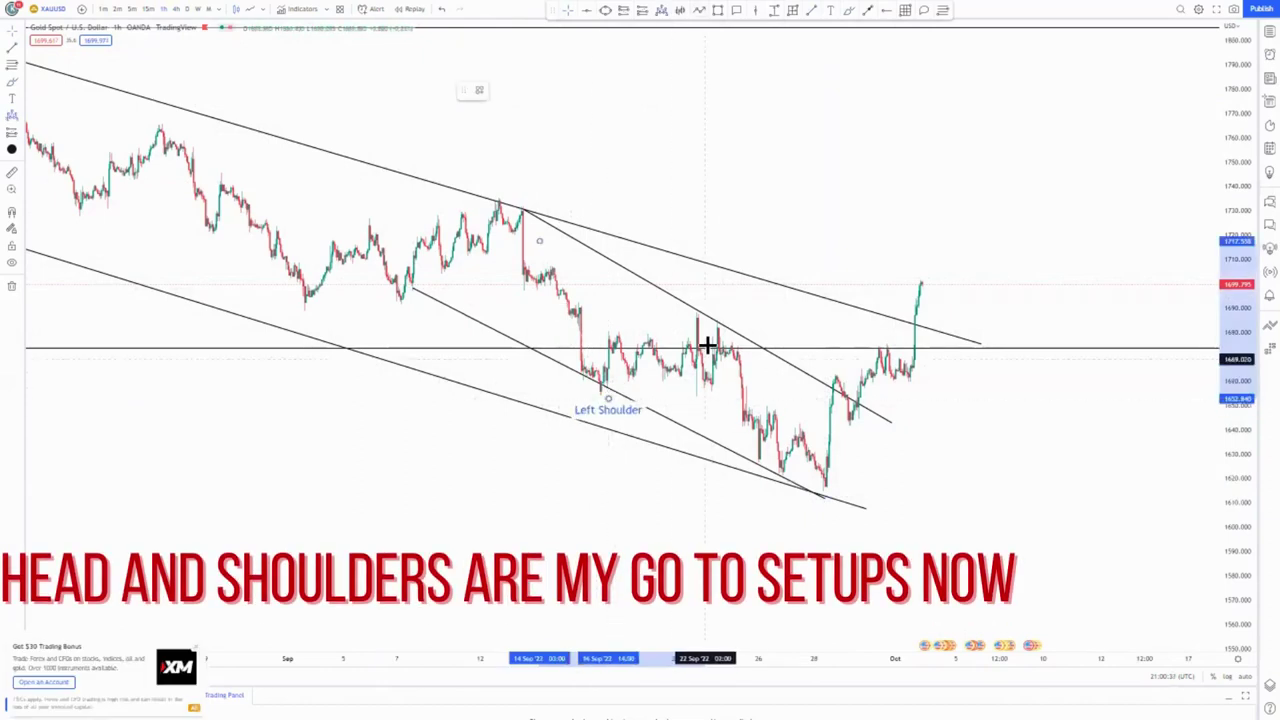
{"action": "left_click", "coordinate": [710, 320]}
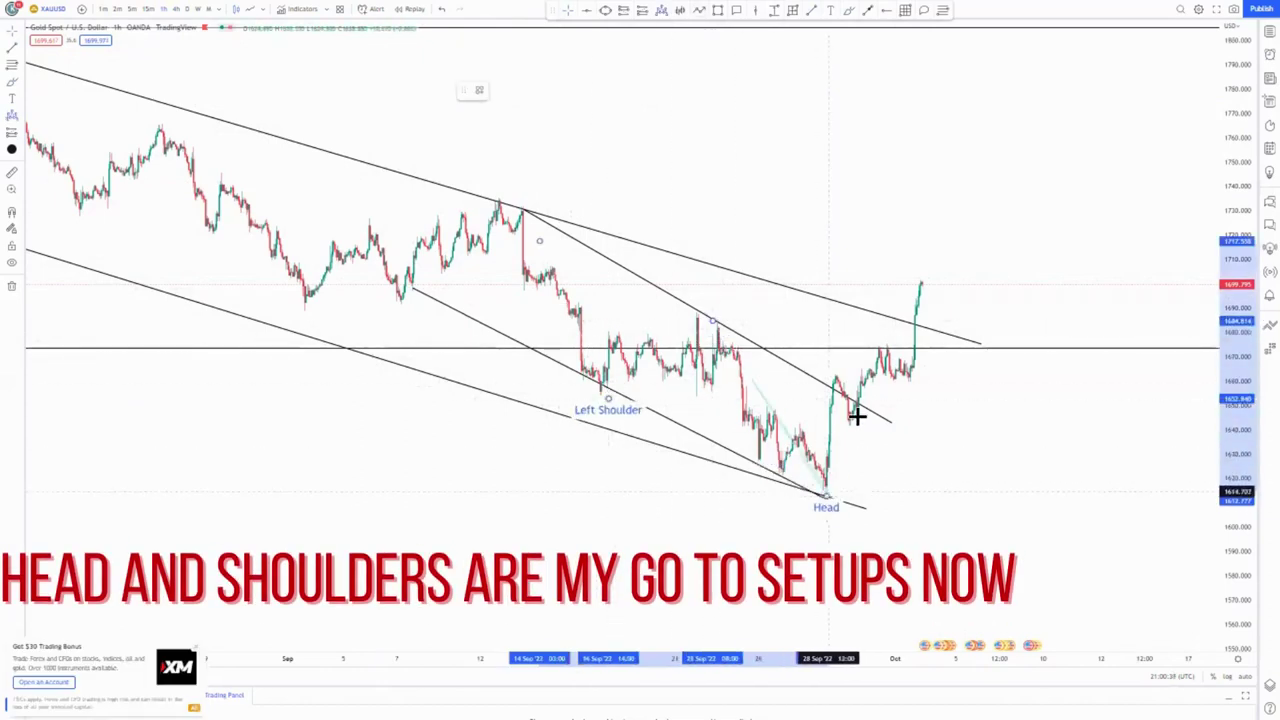
{"action": "left_click", "coordinate": [869, 330]}
{"action": "left_click", "coordinate": [897, 388]}
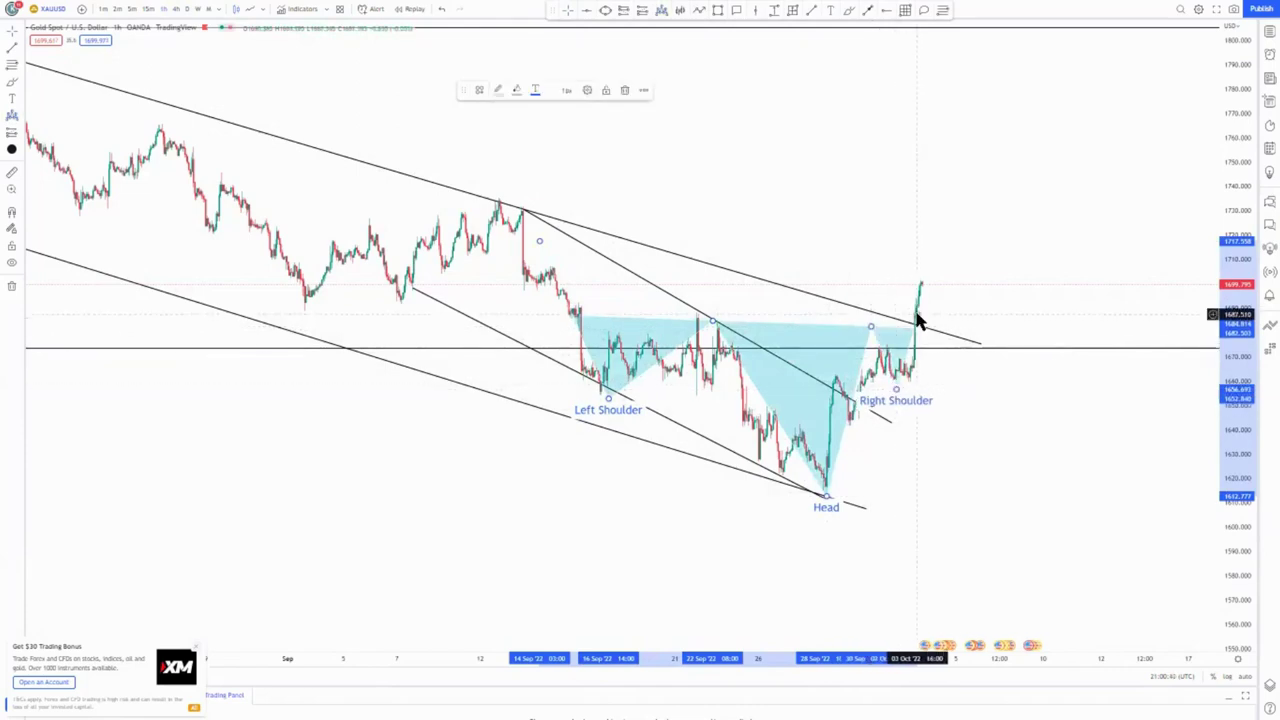
{"action": "left_click", "coordinate": [624, 90]}
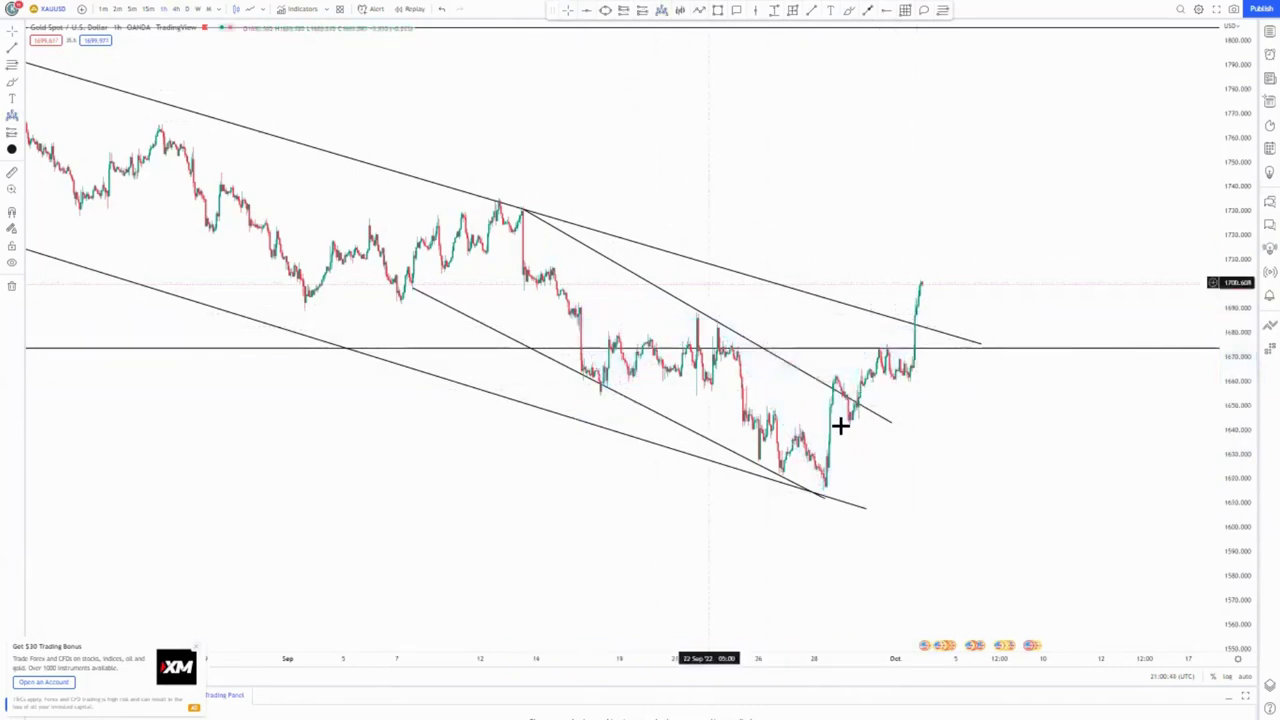
Mark a value area with a thin rectangle at about 1,655 from 16 to 30 September 2022
{"action": "scroll", "coordinate": [1040, 517], "scroll_direction": "up", "scroll_amount": 5}
{"action": "left_click_drag", "start_coordinate": [867, 392], "coordinate": [855, 372]}
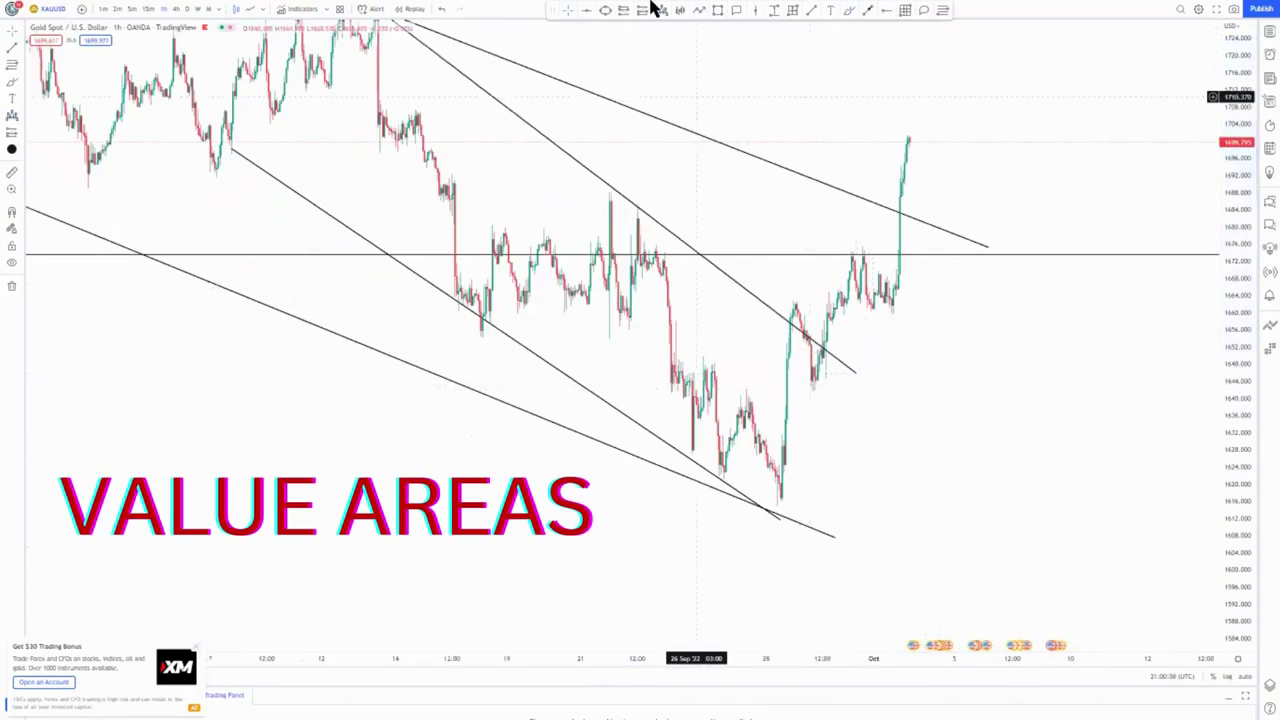
{"action": "left_click_drag", "start_coordinate": [480, 340], "coordinate": [864, 337]}
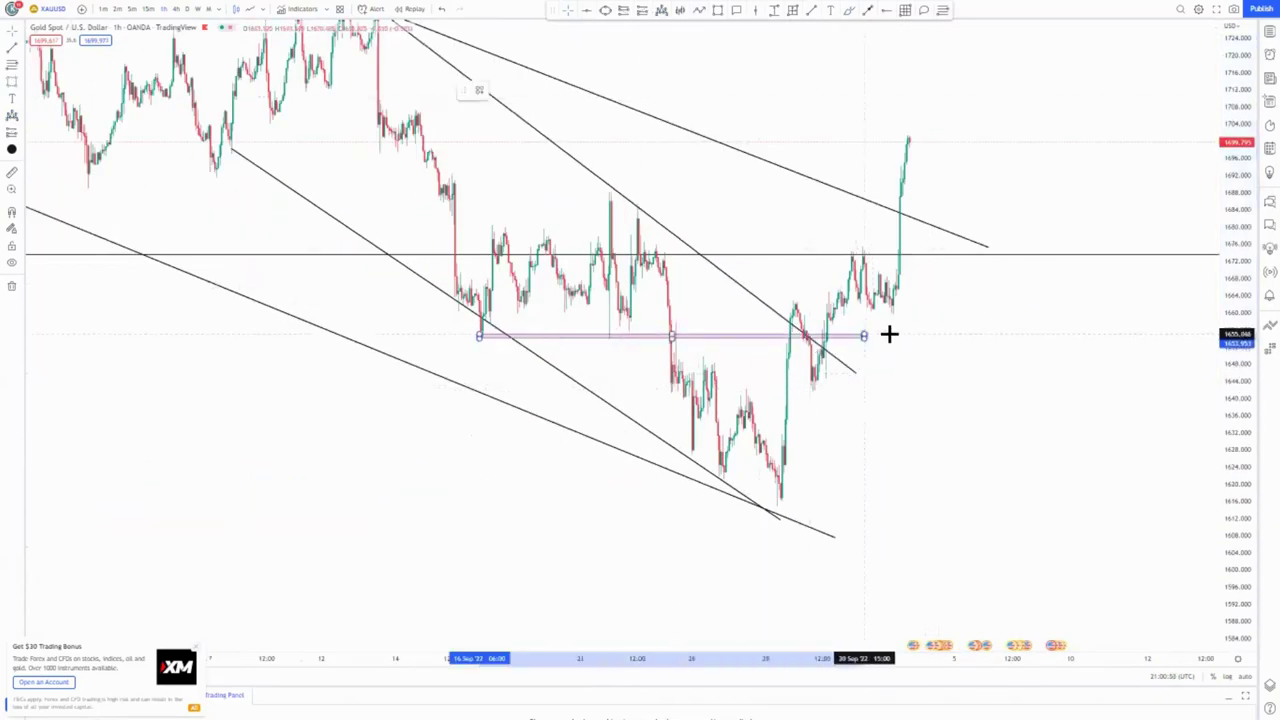
{"action": "left_click", "coordinate": [832, 423]}
Sketch the upper and lower boundaries of the small flag before the October breakout with two brush strokes
{"action": "scroll", "coordinate": [869, 423], "scroll_direction": "down", "scroll_amount": 5}
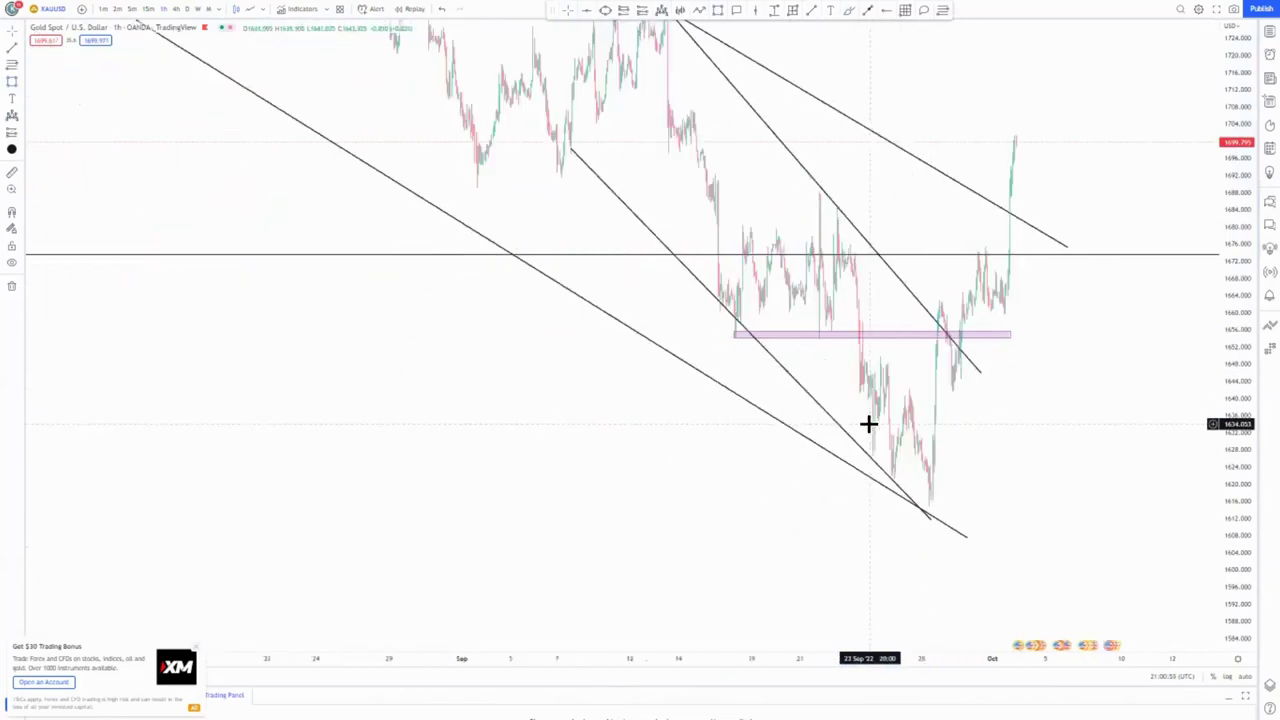
{"action": "left_click_drag", "start_coordinate": [734, 220], "coordinate": [674, 343]}
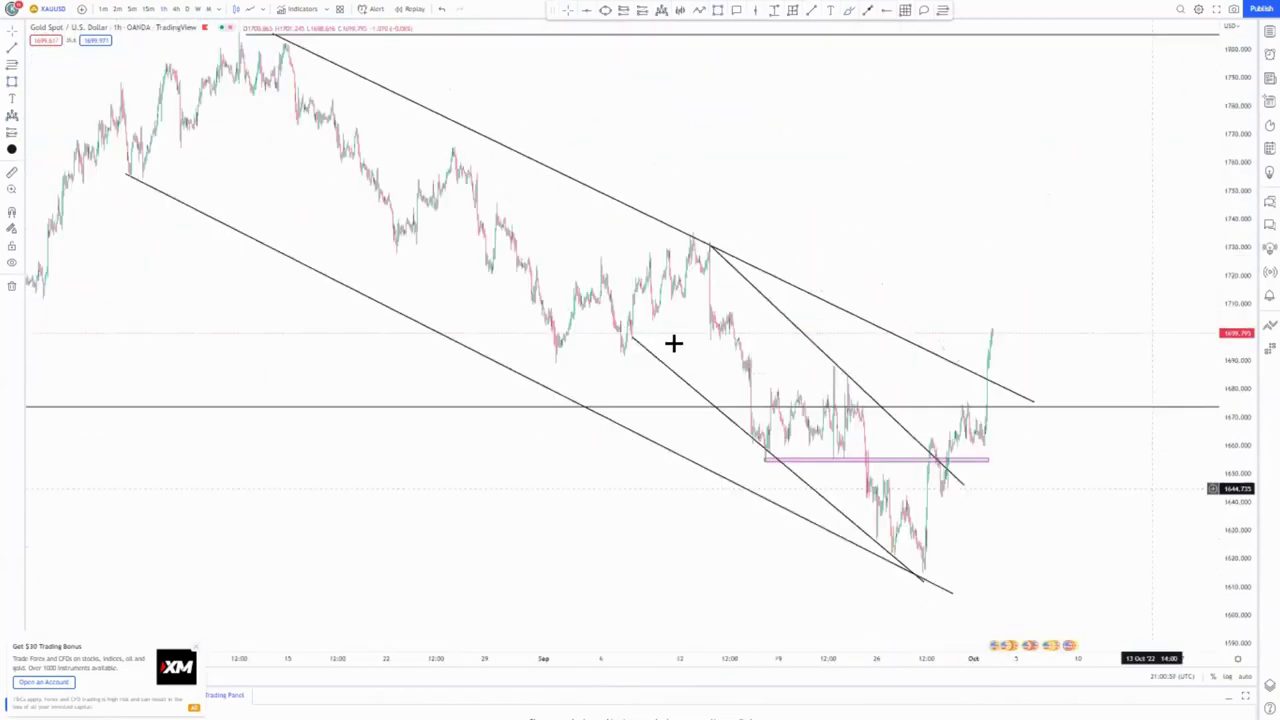
{"action": "scroll", "coordinate": [914, 467], "scroll_direction": "up", "scroll_amount": 3}
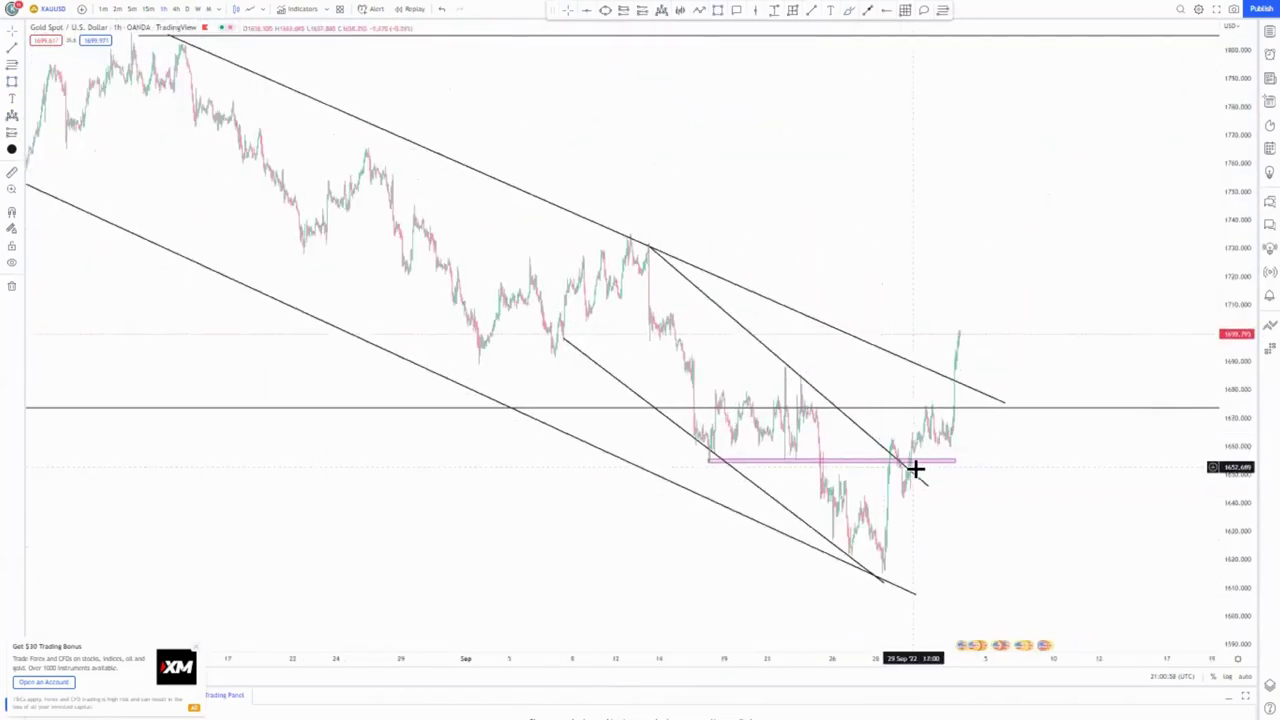
{"action": "left_click", "coordinate": [850, 10]}
{"action": "left_click_drag", "start_coordinate": [871, 416], "coordinate": [929, 428]}
{"action": "left_click", "coordinate": [857, 440]}
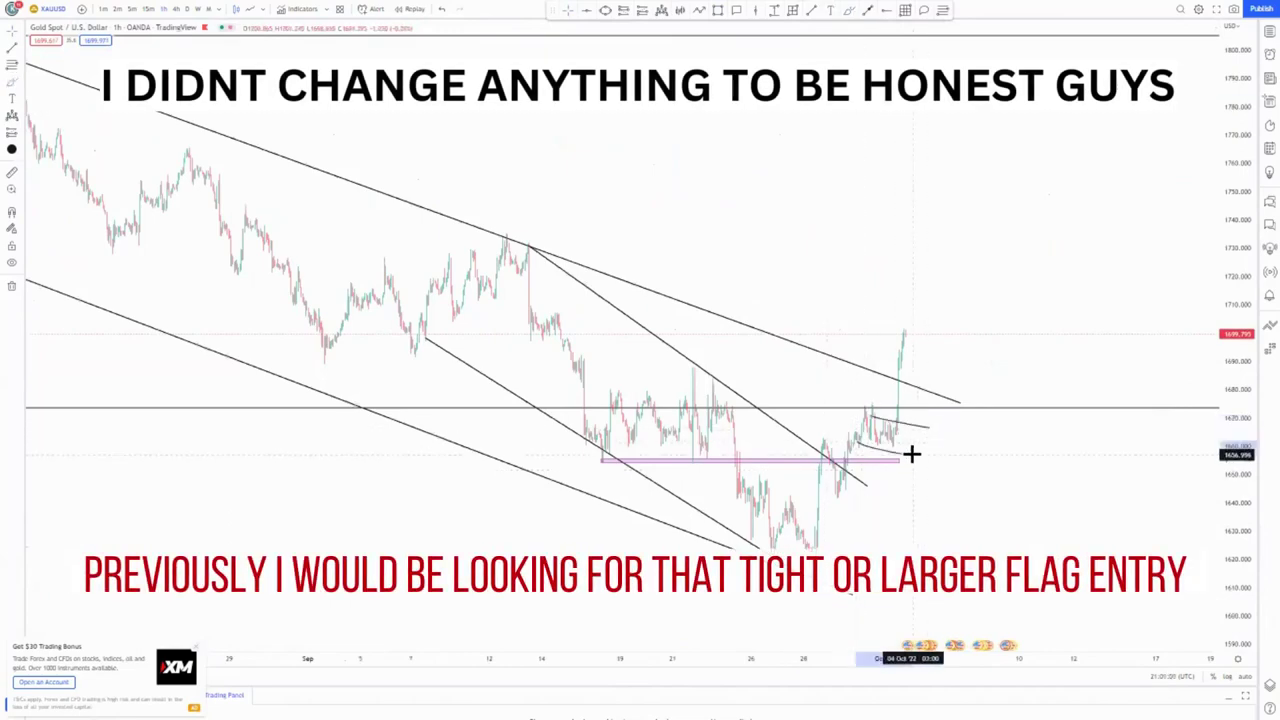
{"action": "left_click", "coordinate": [913, 455]}
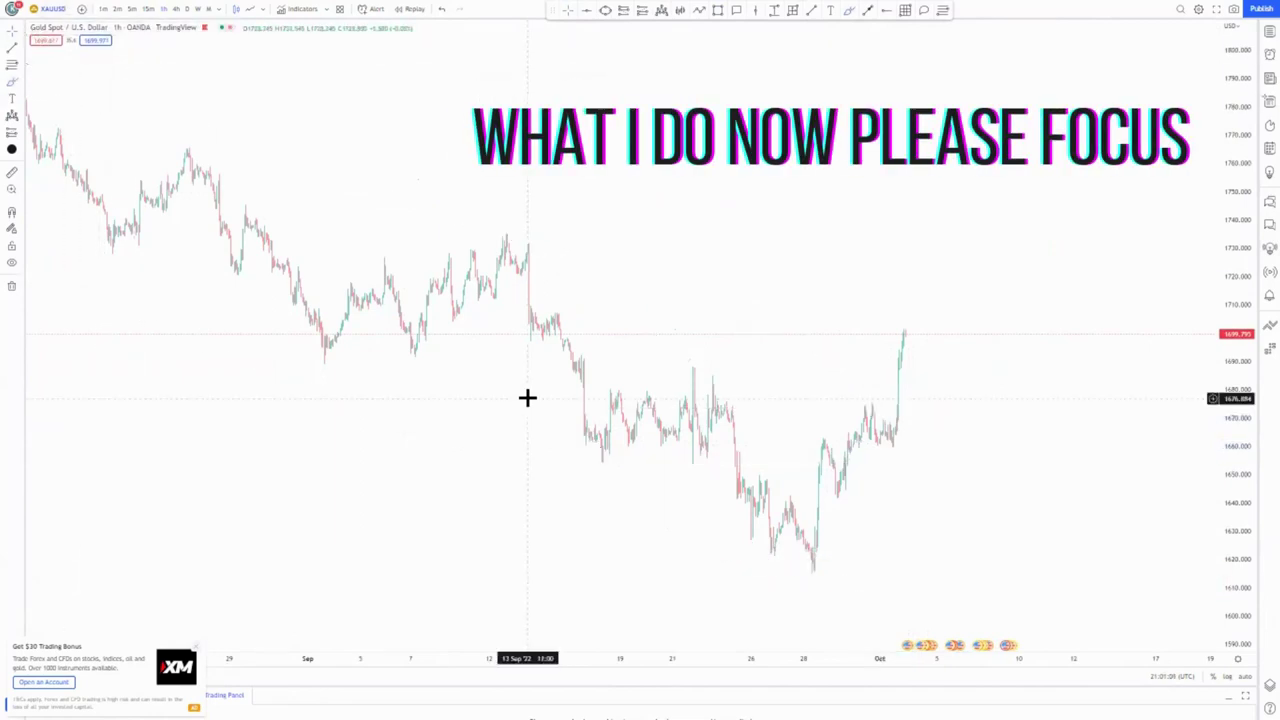
Switch the chart to the weekly timeframe and rescale the price axis to show the 2020 and 2022 highs
{"action": "scroll", "coordinate": [637, 463], "scroll_direction": "up", "scroll_amount": 3}
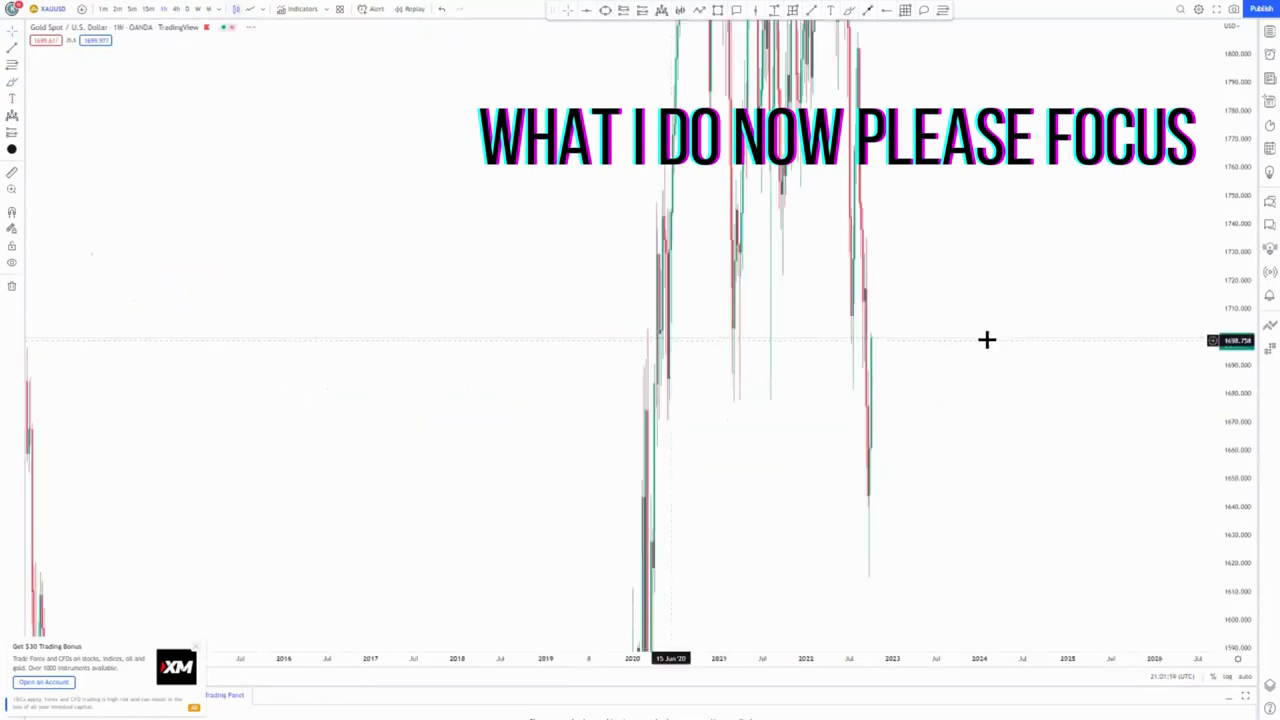
{"action": "left_click_drag", "start_coordinate": [1227, 190], "coordinate": [1201, 430]}
{"action": "scroll", "coordinate": [942, 428], "scroll_direction": "up", "scroll_amount": 3}
{"action": "left_click_drag", "start_coordinate": [1242, 156], "coordinate": [1222, 393]}
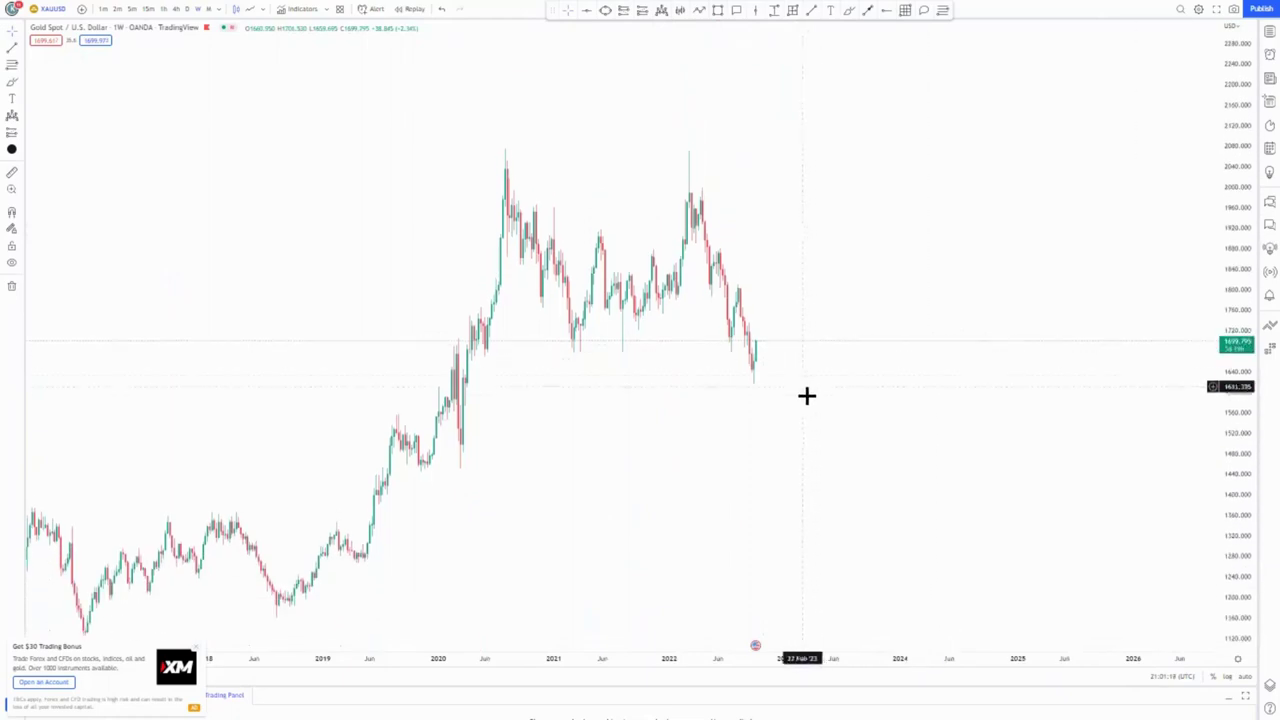
Draw horizontal rays at about 1,667 from April 2020 and at about 2,068 from the August 2020 high
{"action": "scroll", "coordinate": [806, 397], "scroll_direction": "up", "scroll_amount": 1}
{"action": "left_click", "coordinate": [849, 13]}
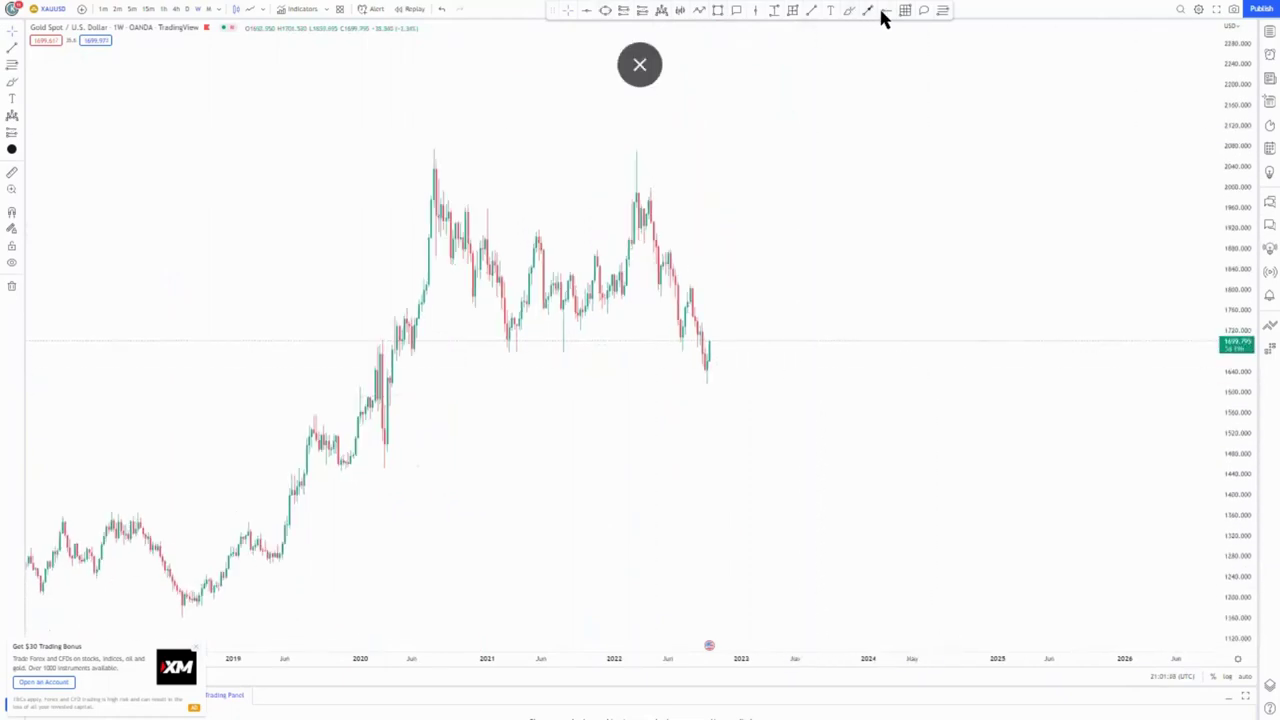
{"action": "left_click", "coordinate": [394, 357]}
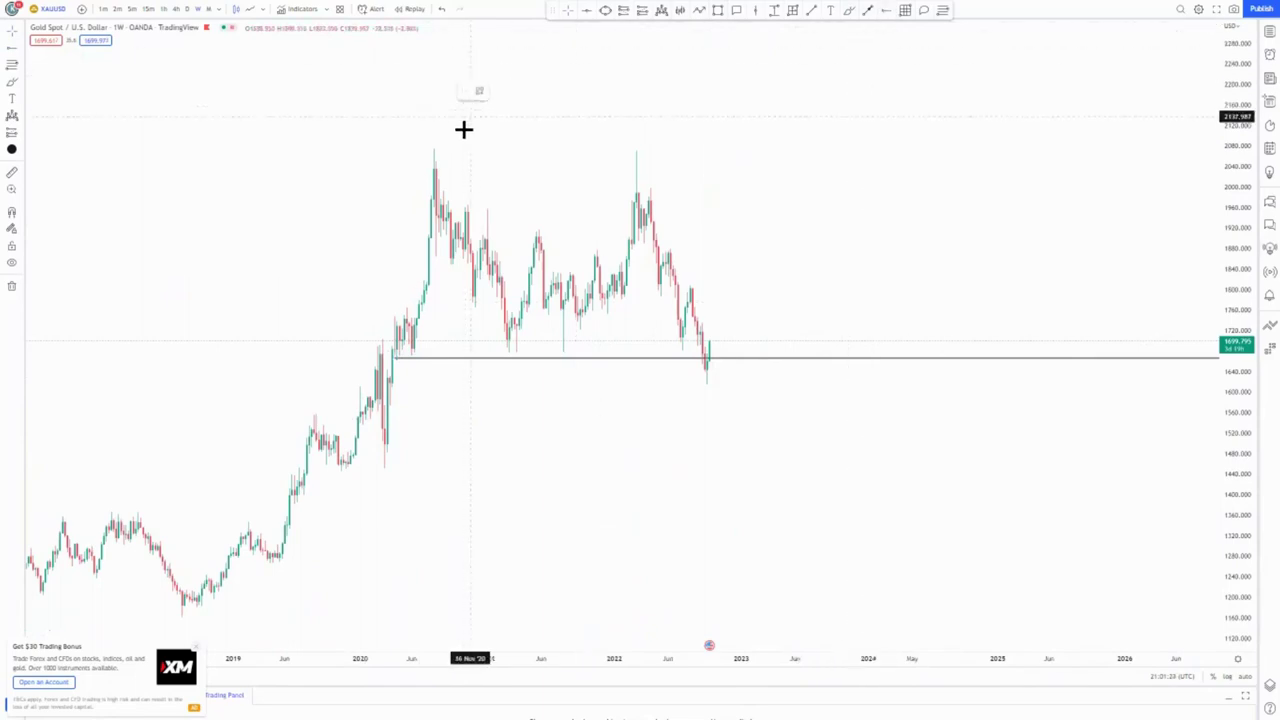
{"action": "left_click", "coordinate": [434, 152]}
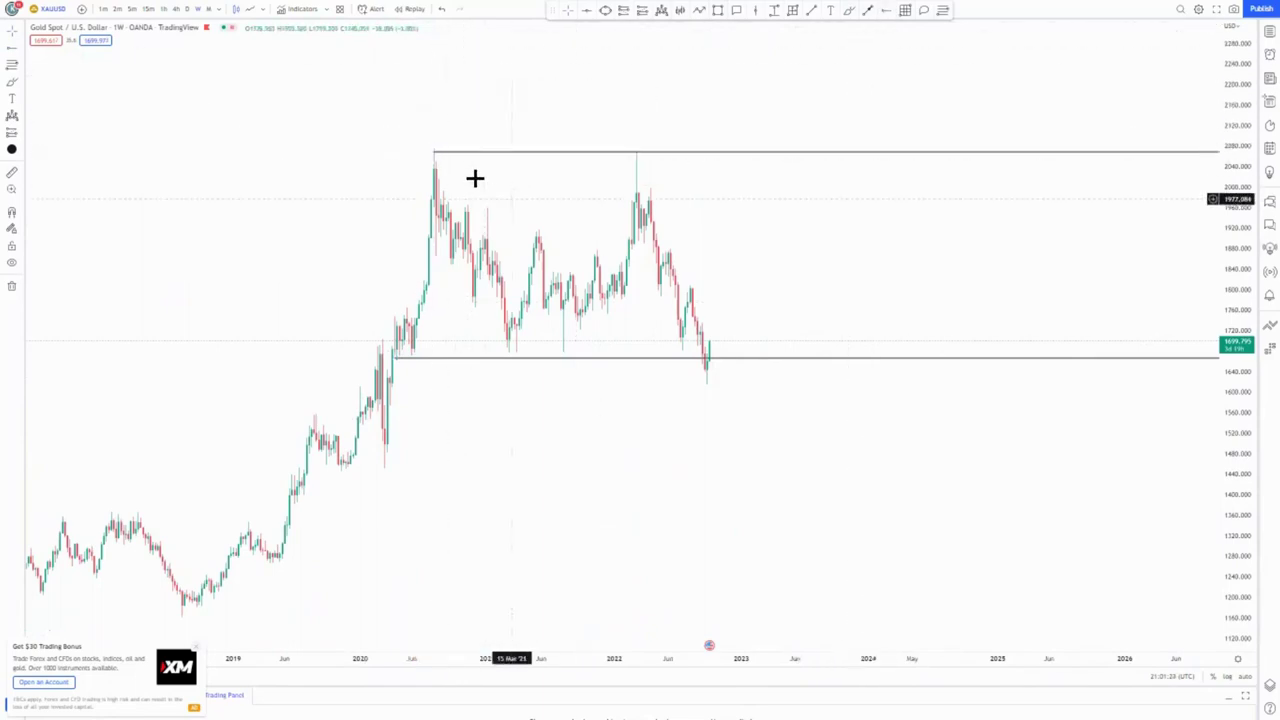
Switch to the daily timeframe and draw a descending trend line from the 8 March 2022 high to about 1,587 on 20 December 2022
{"action": "left_click", "coordinate": [187, 9]}
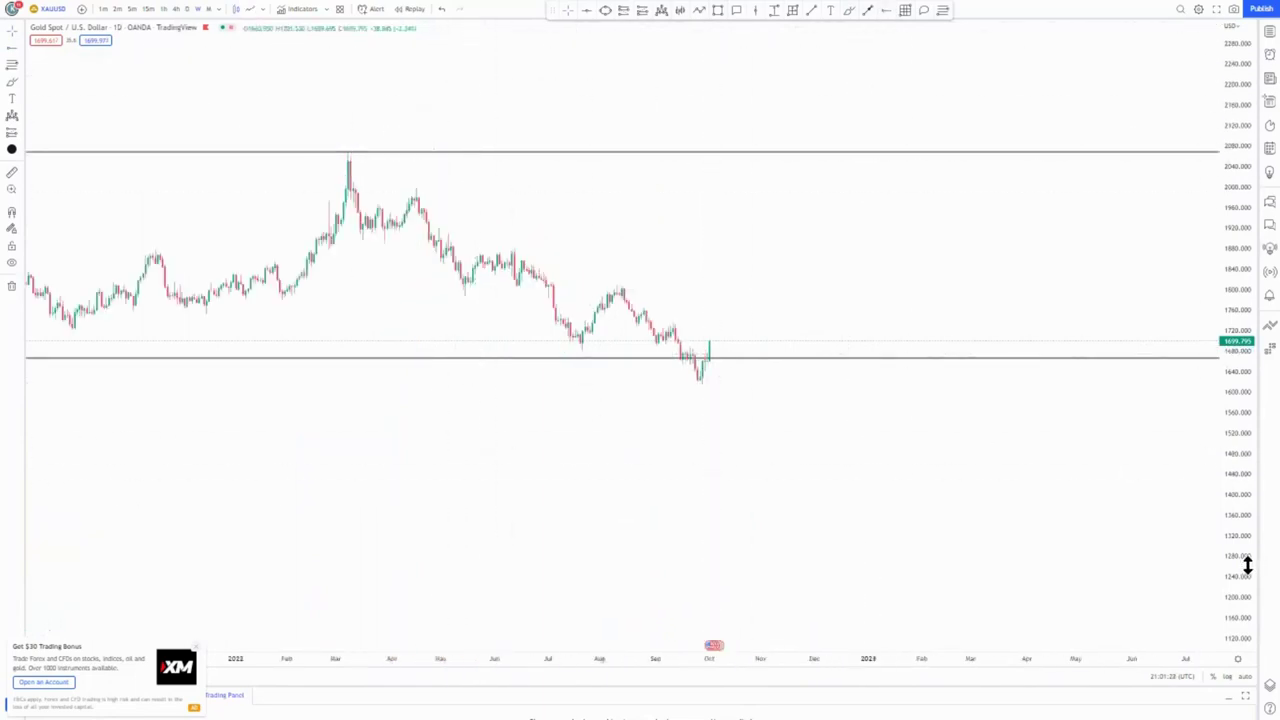
{"action": "left_click_drag", "start_coordinate": [1248, 566], "coordinate": [914, 417]}
{"action": "left_click", "coordinate": [334, 94]}
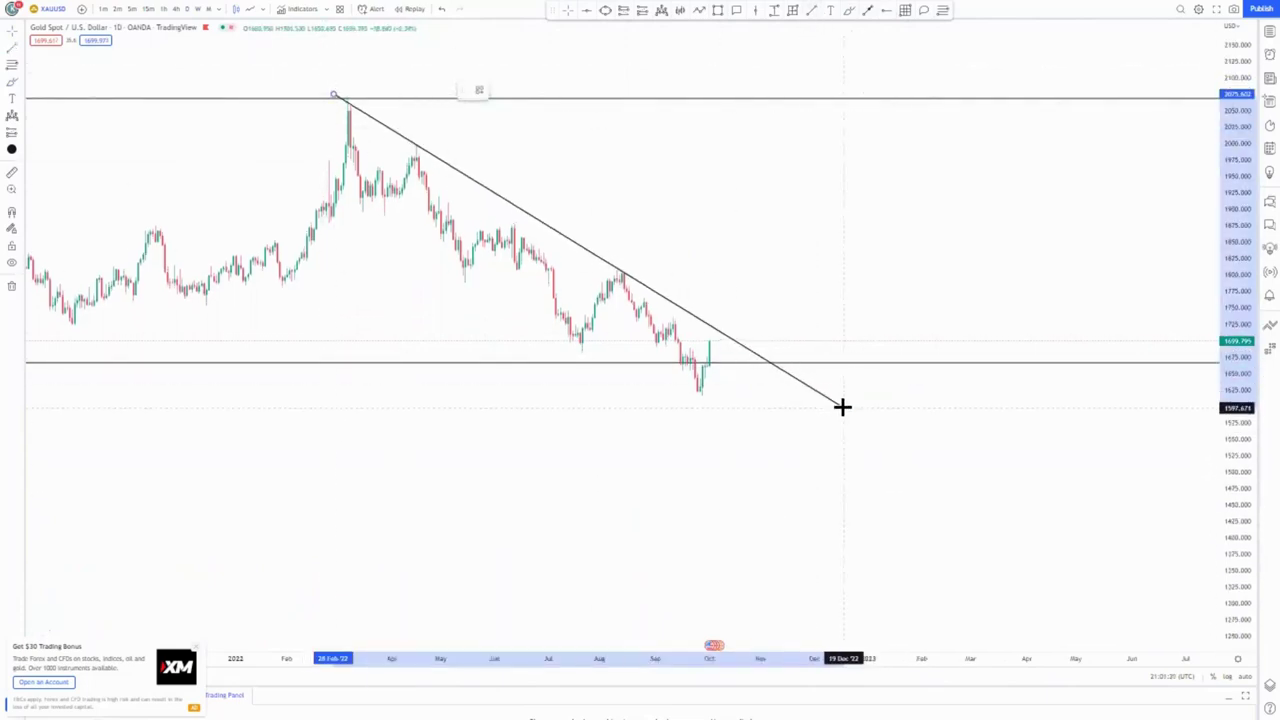
{"action": "left_click", "coordinate": [842, 407]}
{"action": "left_click_drag", "start_coordinate": [333, 96], "coordinate": [348, 100]}
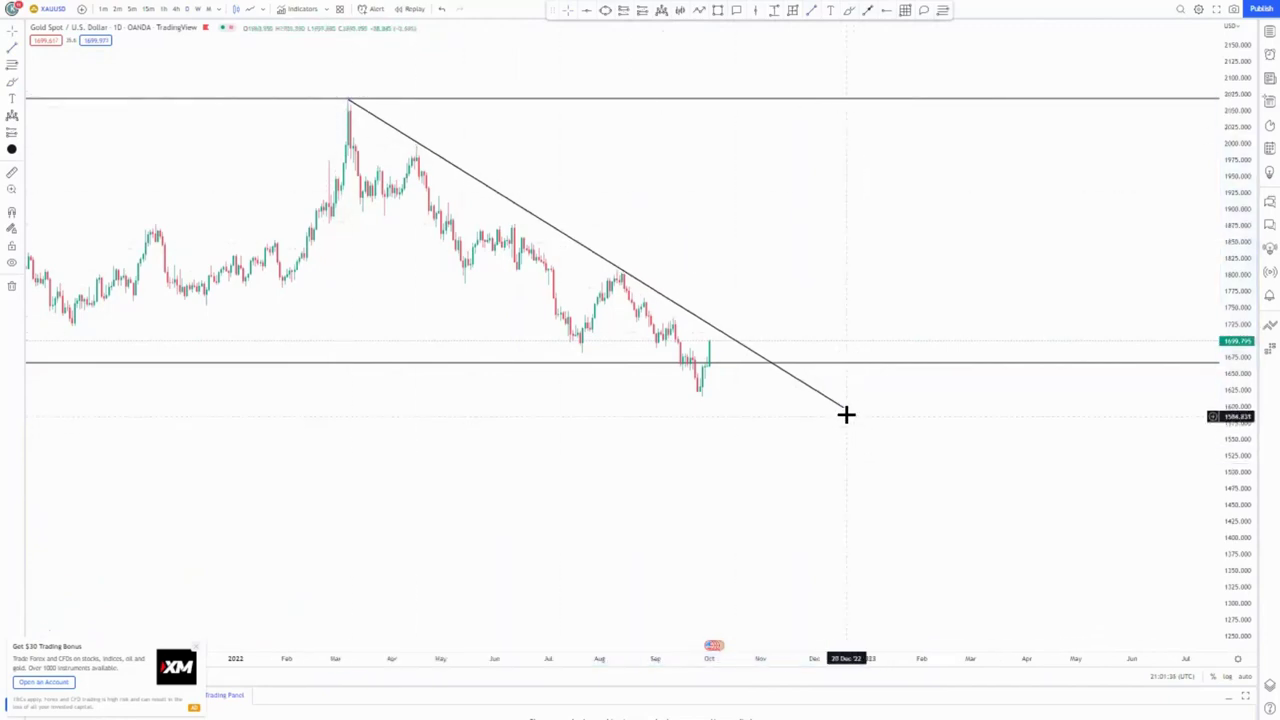
{"action": "left_click_drag", "start_coordinate": [844, 409], "coordinate": [848, 414]}
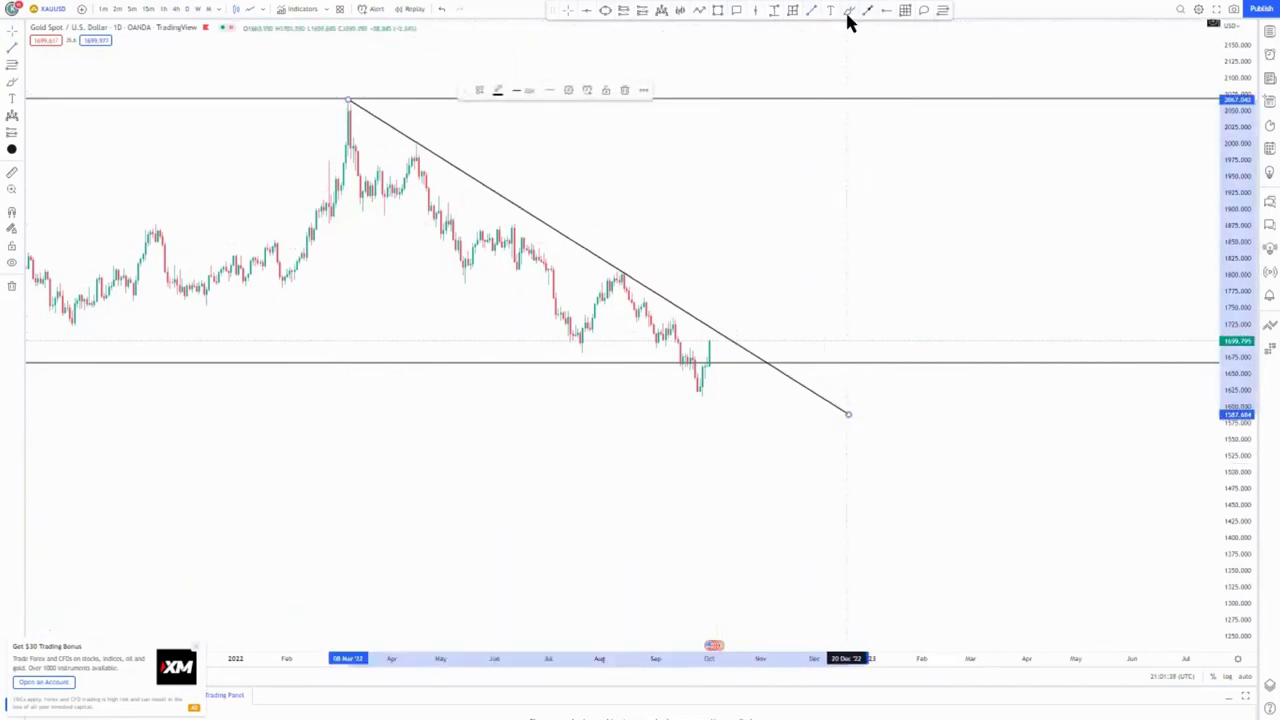
Draw arrows up to the descending trend line and down to about 1,560, and handwrite "HL" and "LL" labels around the March swing
{"action": "left_click", "coordinate": [867, 12]}
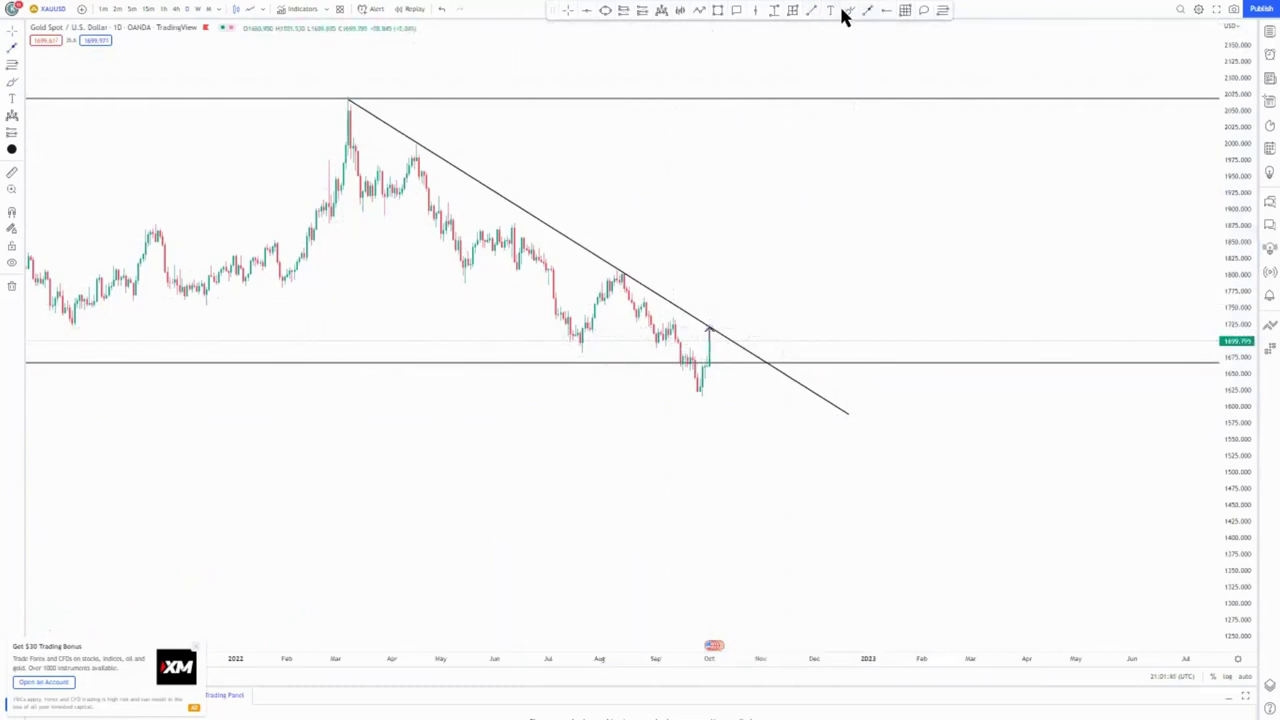
{"action": "left_click_drag", "start_coordinate": [714, 331], "coordinate": [734, 432]}
{"action": "left_click_drag", "start_coordinate": [350, 98], "coordinate": [357, 75]}
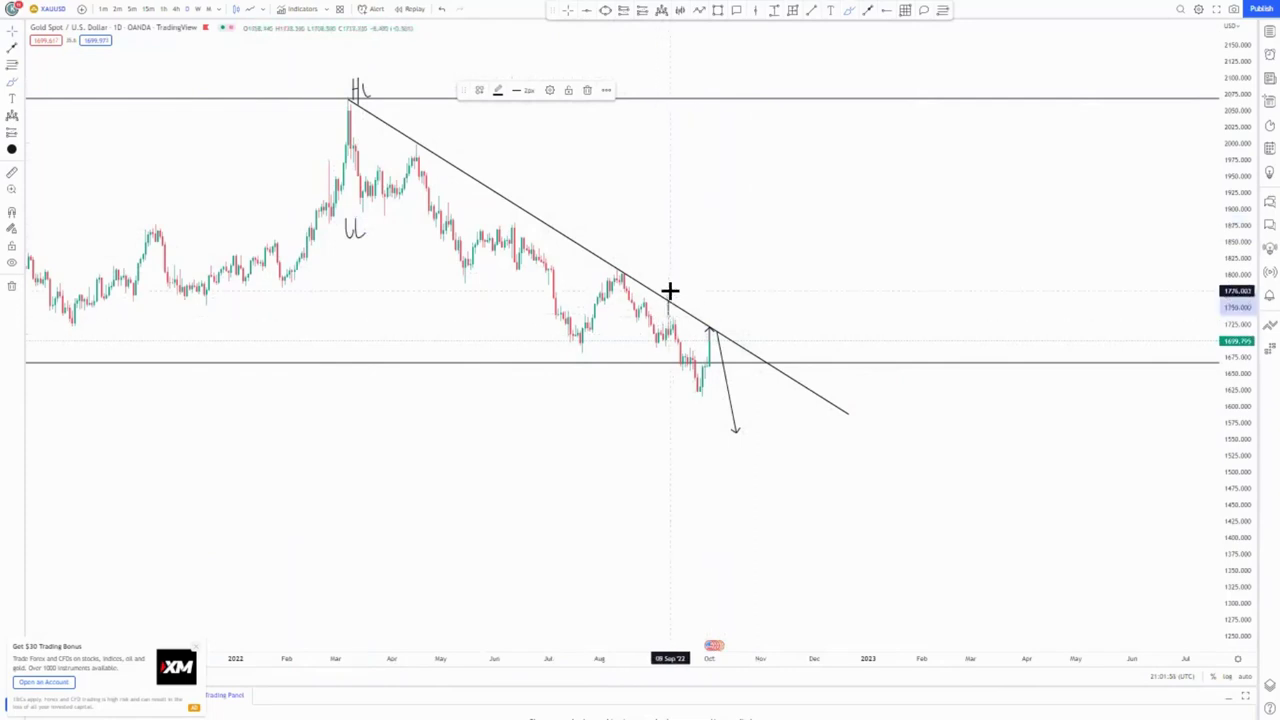
Sketch a rising zigzag from the trend line past the 2,068 level, circle the touch point, and undo these strokes
{"action": "mouse_move", "coordinate": [713, 326]}
{"action": "left_mouse_down"}
{"action": "mouse_move", "coordinate": [716, 264]}
{"action": "mouse_move", "coordinate": [729, 309]}
{"action": "mouse_move", "coordinate": [828, 80]}
{"action": "left_mouse_up"}
{"action": "mouse_move", "coordinate": [709, 322]}
{"action": "left_mouse_down"}
{"action": "mouse_move", "coordinate": [701, 335]}
{"action": "mouse_move", "coordinate": [709, 321]}
{"action": "left_mouse_up"}
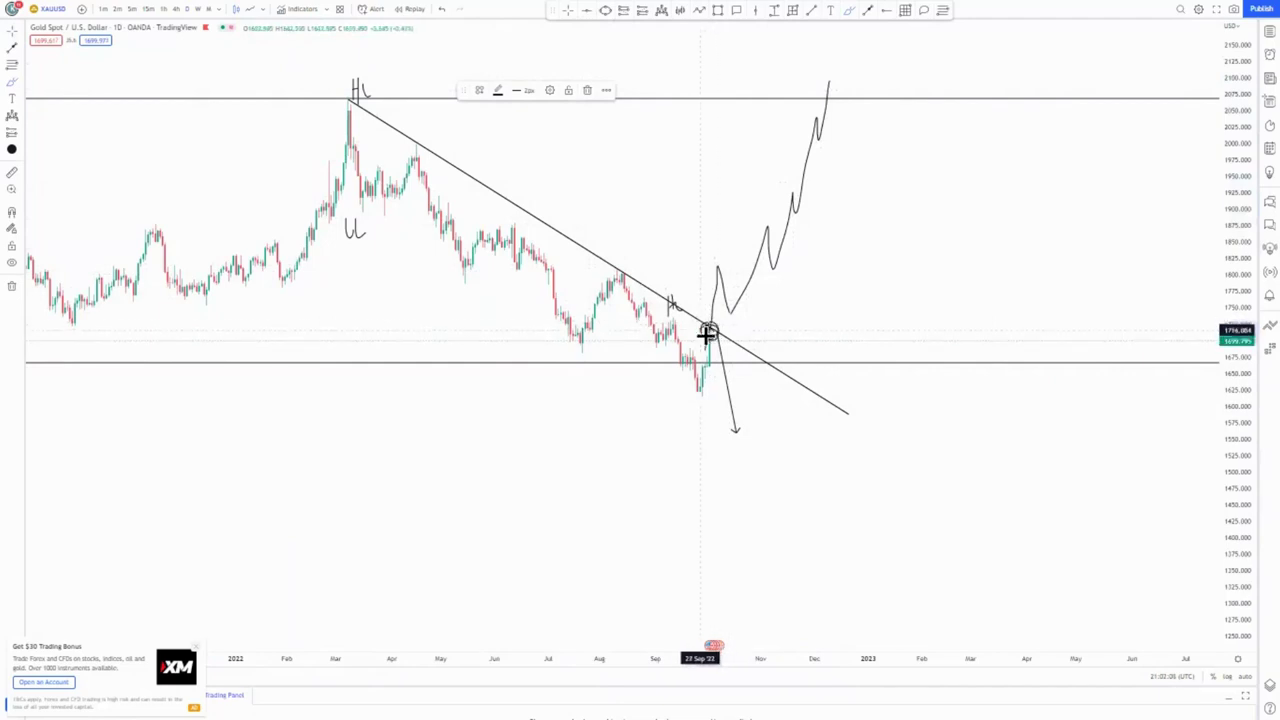
{"action": "left_click_drag", "start_coordinate": [723, 323], "coordinate": [706, 322]}
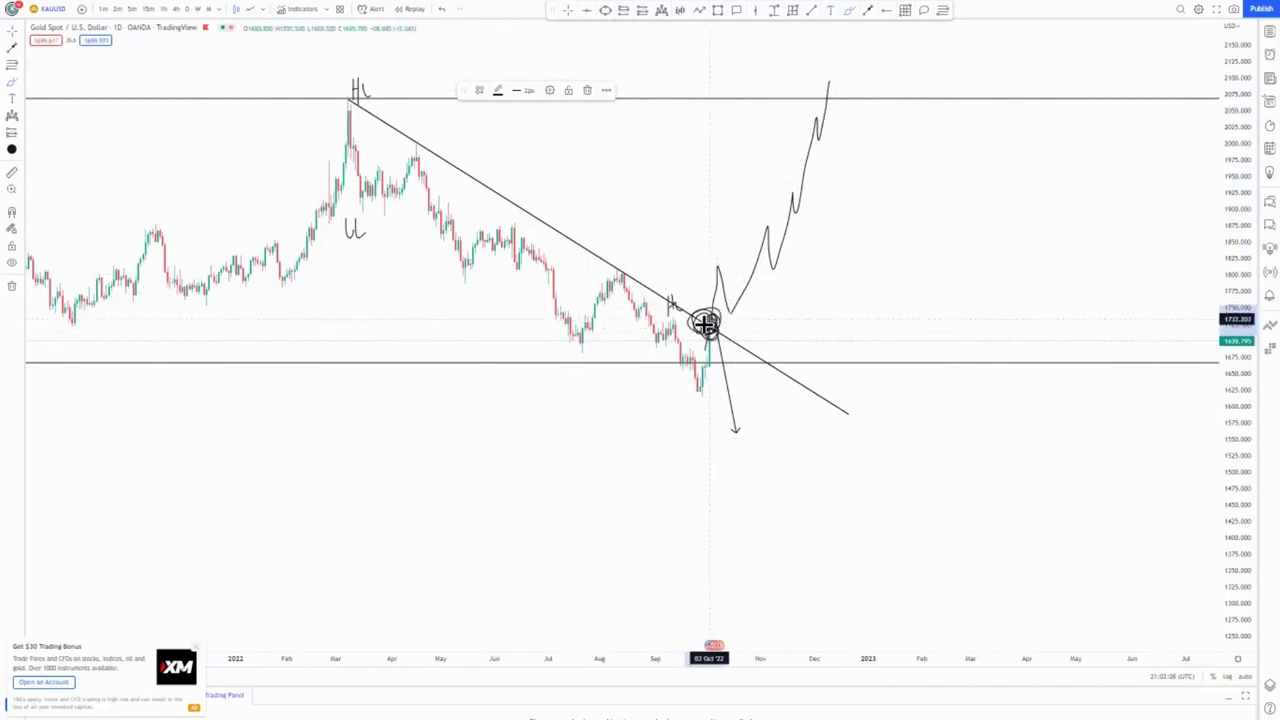
{"action": "left_click", "coordinate": [588, 100]}
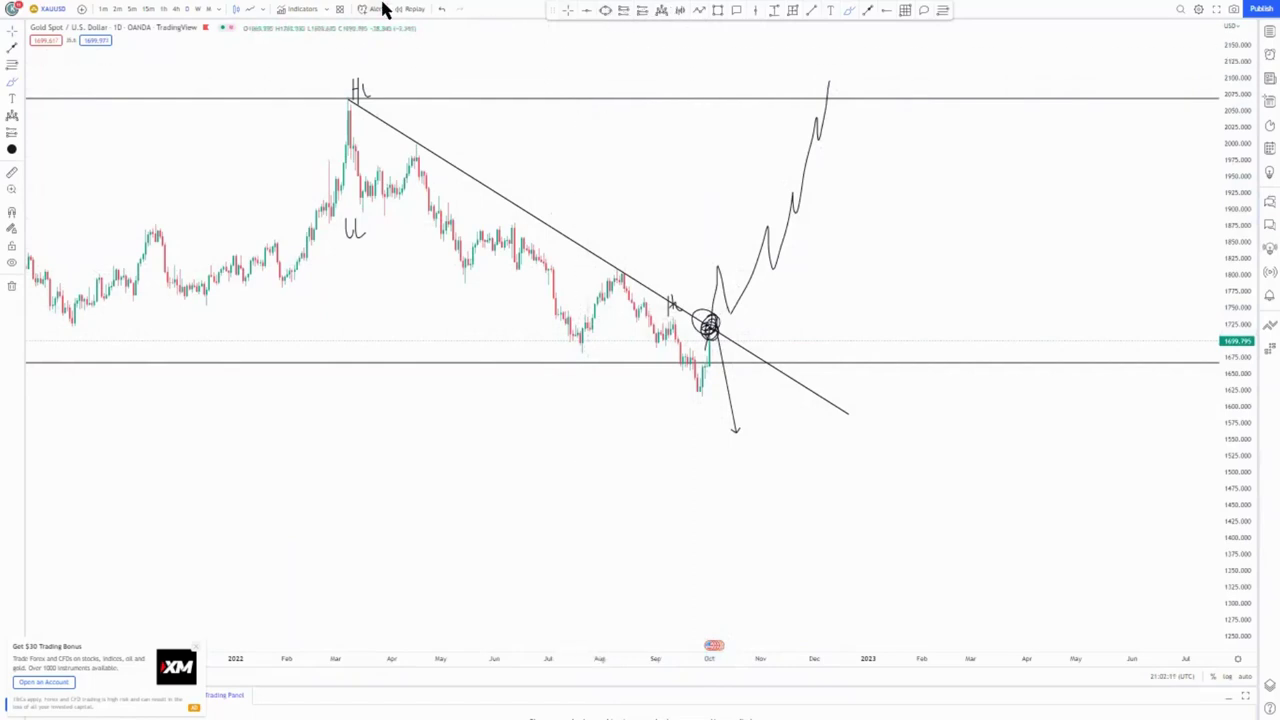
{"action": "left_click", "coordinate": [441, 10]}
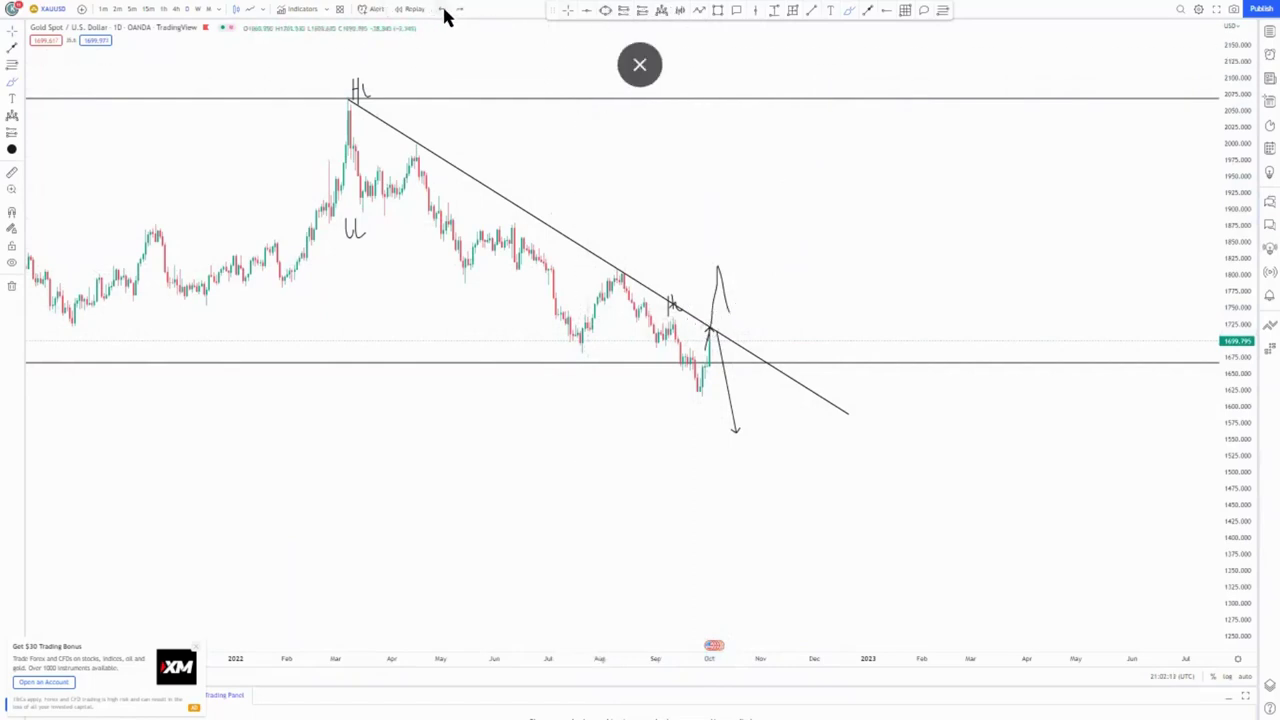
On the 4-hour timeframe, draw descending channel lines from the 13 September high to about 1,639 and from the 7 September low to about 1,612
{"action": "left_click", "coordinate": [178, 14]}
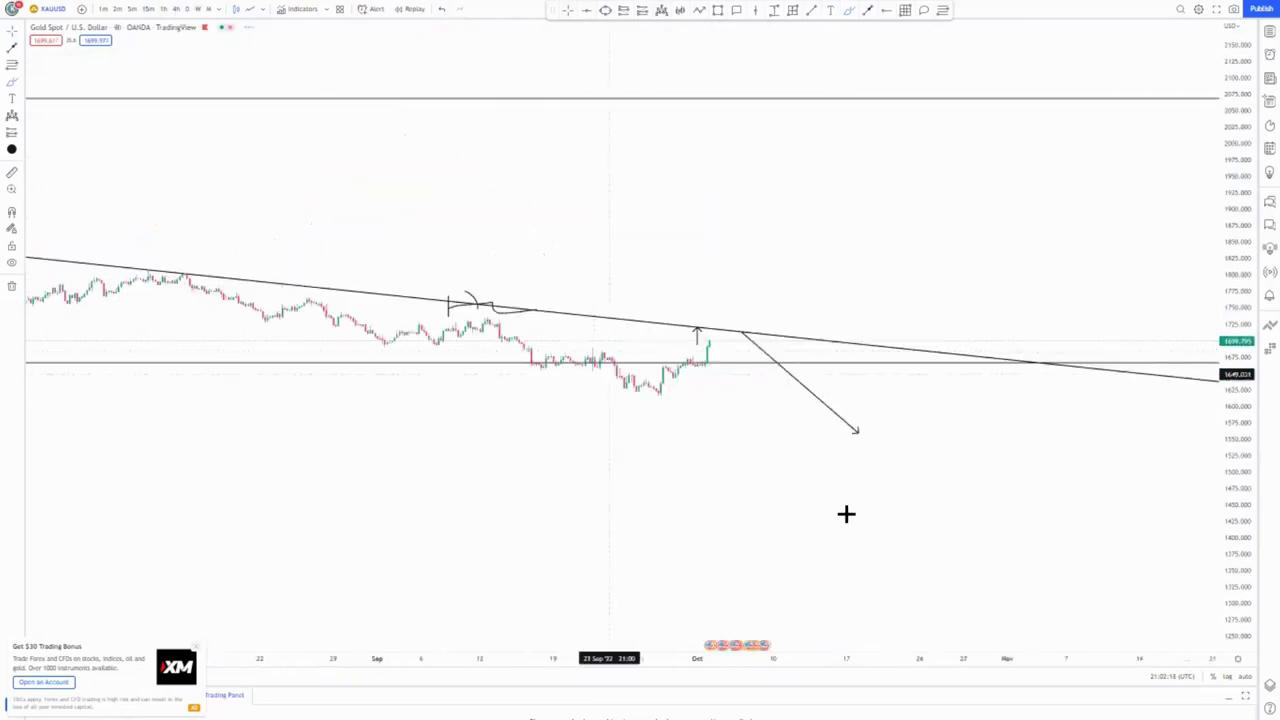
{"action": "scroll", "coordinate": [589, 323], "scroll_direction": "down", "scroll_amount": 4}
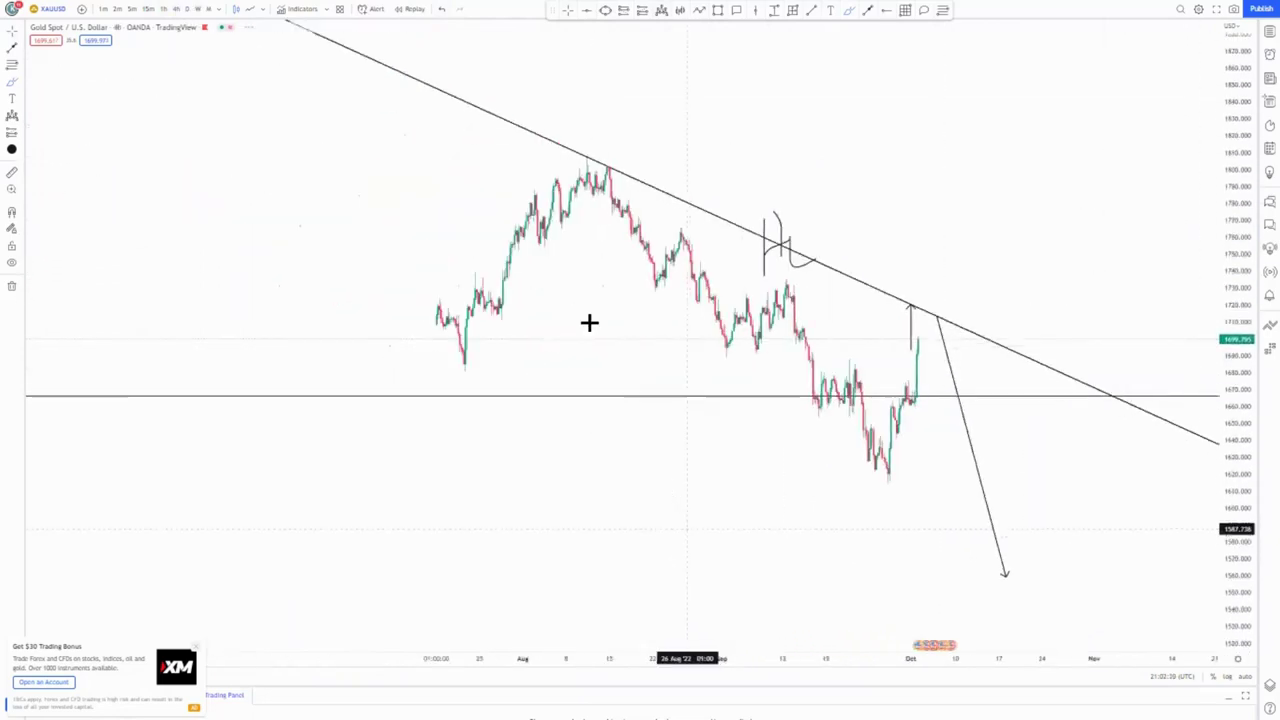
{"action": "left_click_drag", "start_coordinate": [595, 315], "coordinate": [537, 304]}
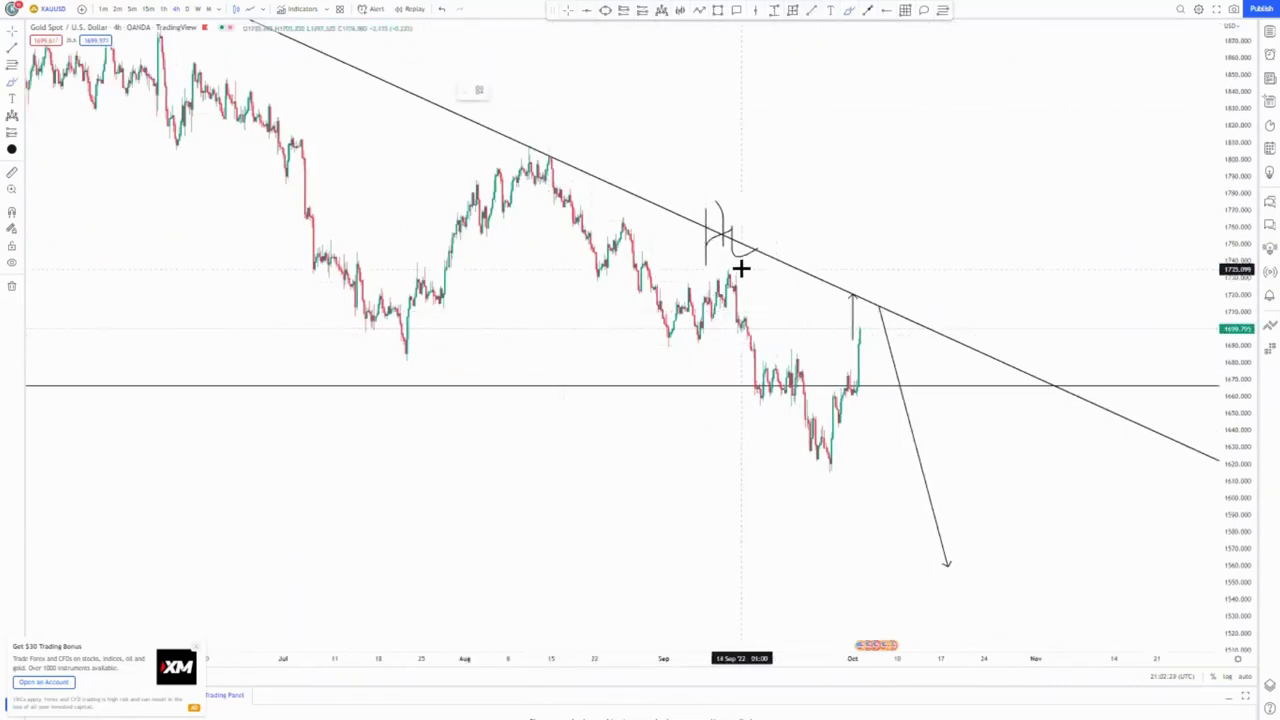
{"action": "left_click_drag", "start_coordinate": [733, 268], "coordinate": [848, 431]}
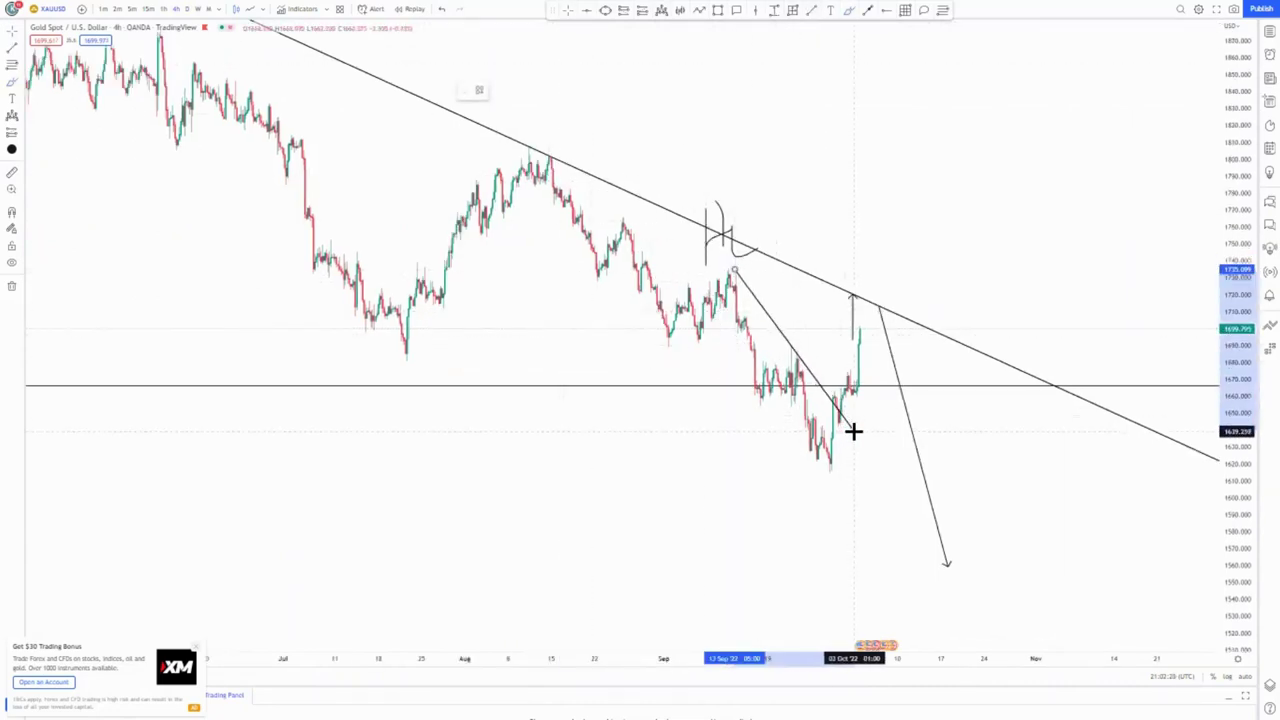
{"action": "left_click", "coordinate": [774, 311]}
{"action": "left_click_drag", "start_coordinate": [736, 271], "coordinate": [738, 278]}
{"action": "left_click", "coordinate": [768, 297]}
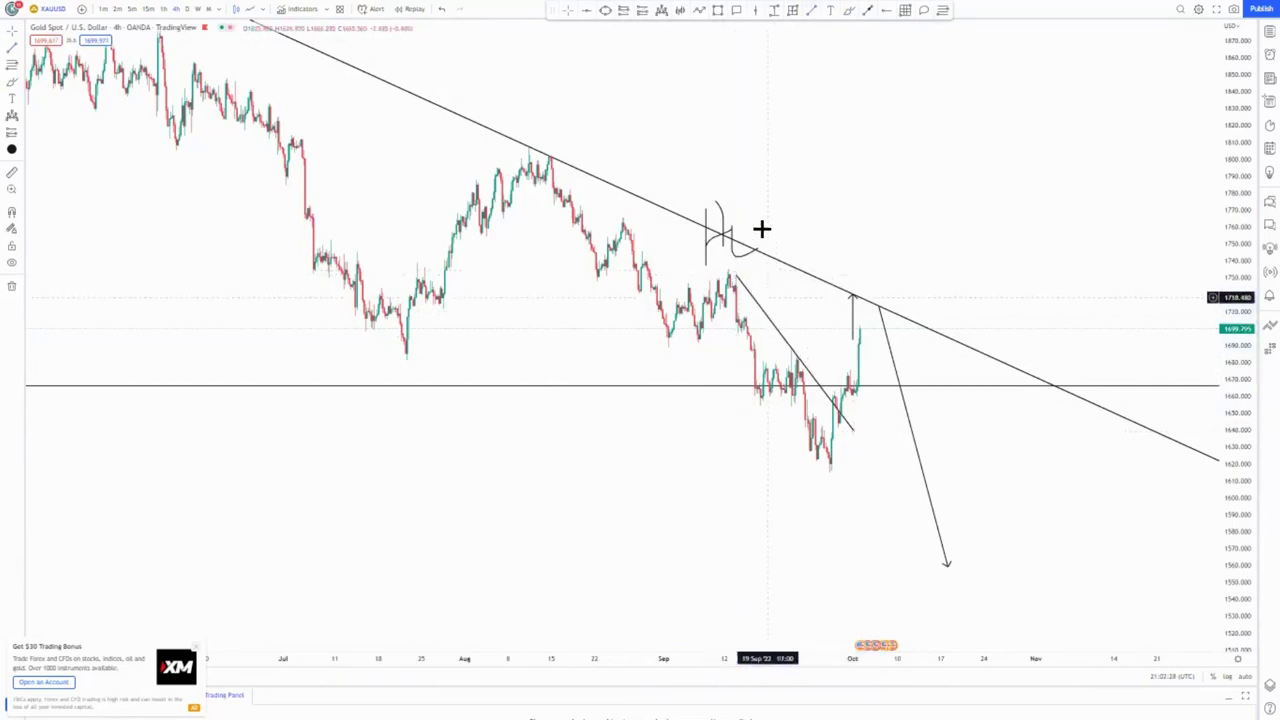
{"action": "left_click_drag", "start_coordinate": [701, 336], "coordinate": [816, 480]}
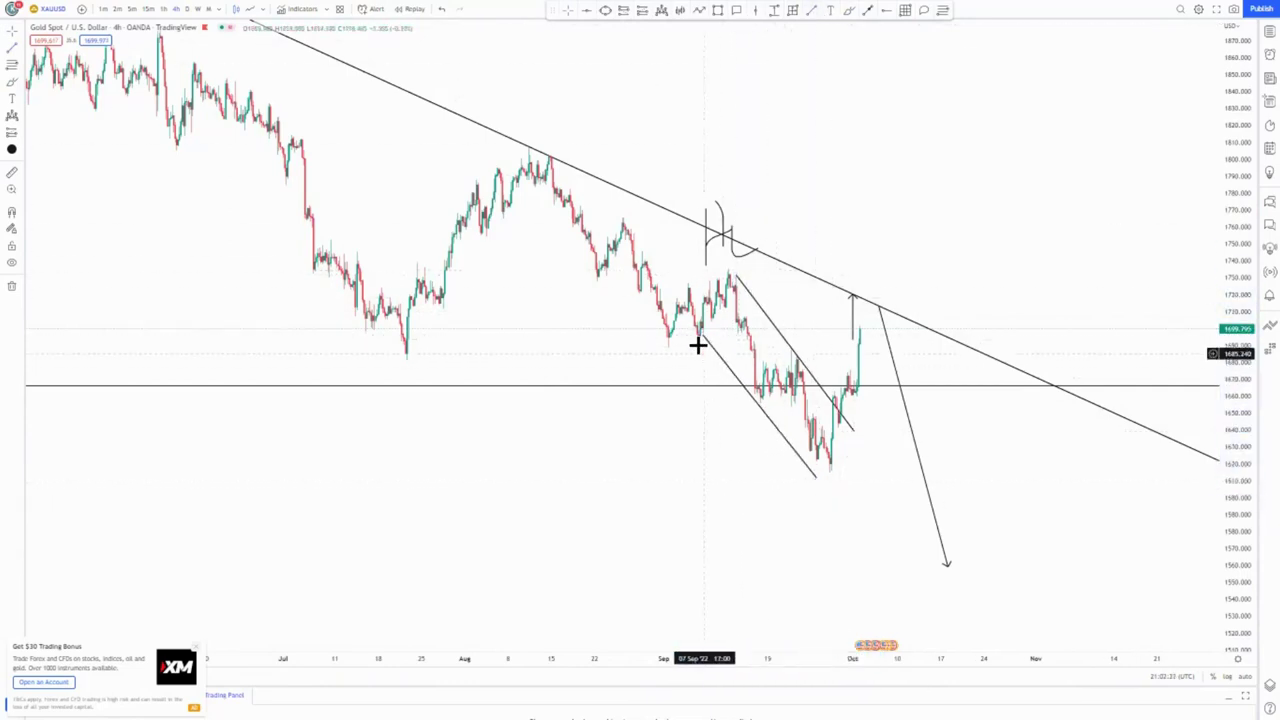
Draw two roughly parallel descending lines in the empty area below price as an example channel
{"action": "left_click_drag", "start_coordinate": [709, 429], "coordinate": [540, 380]}
{"action": "left_click_drag", "start_coordinate": [380, 440], "coordinate": [503, 460]}
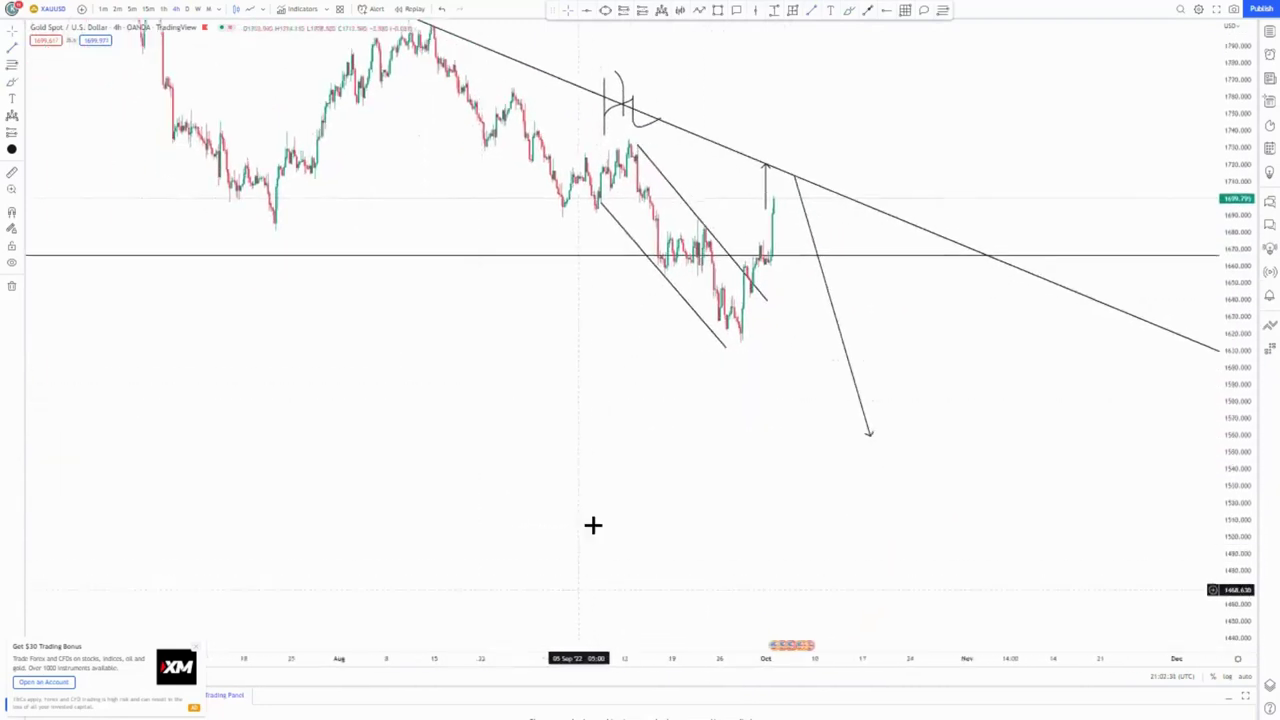
{"action": "left_click", "coordinate": [812, 12]}
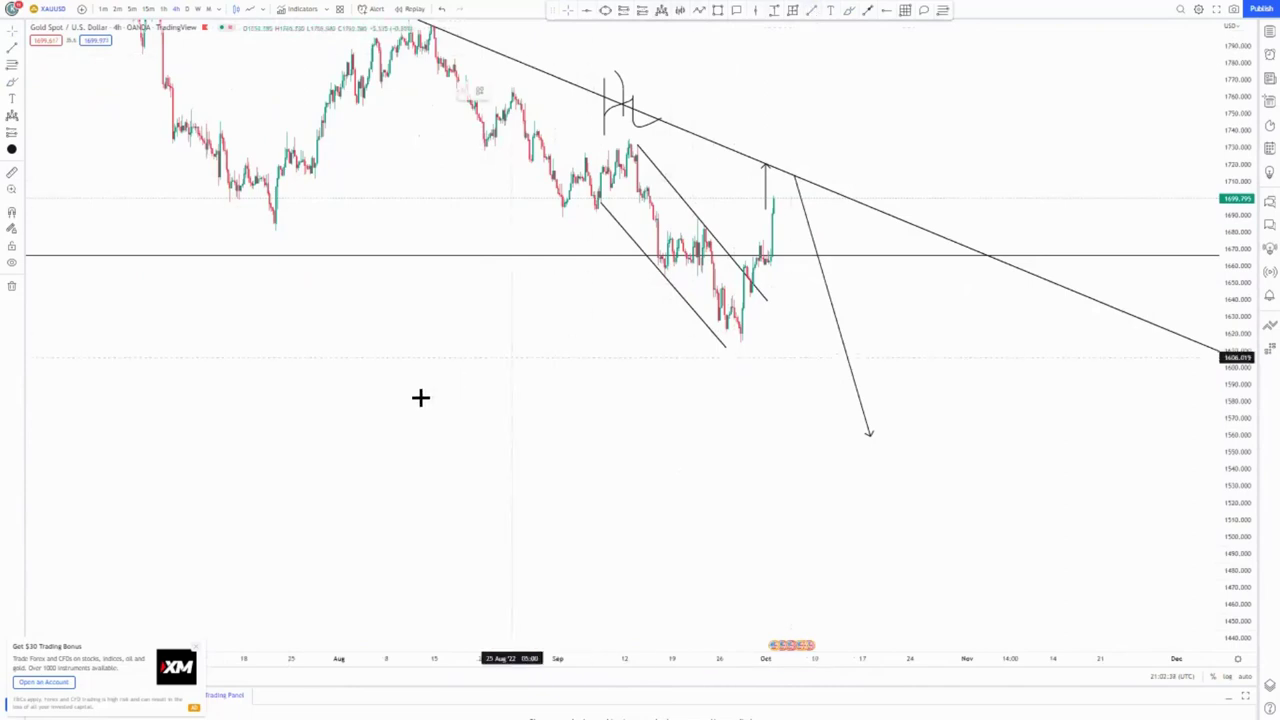
{"action": "left_click", "coordinate": [436, 316]}
{"action": "left_click", "coordinate": [690, 477]}
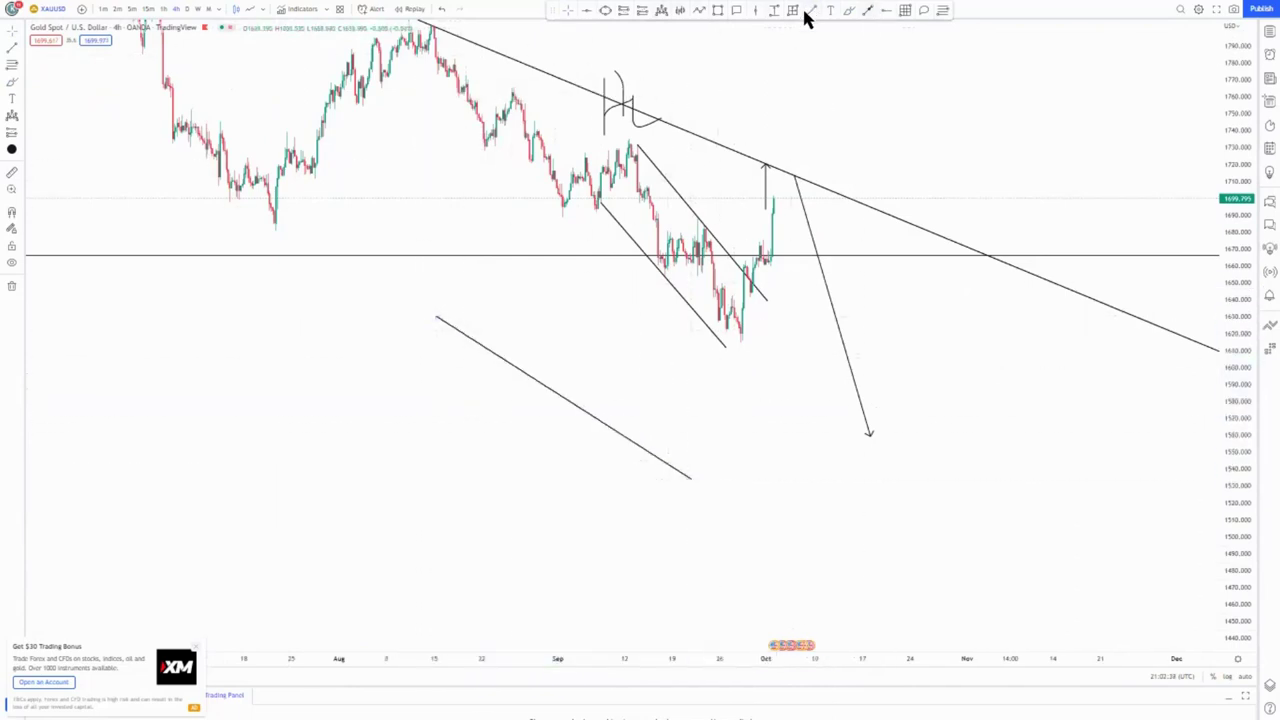
{"action": "left_click", "coordinate": [377, 408]}
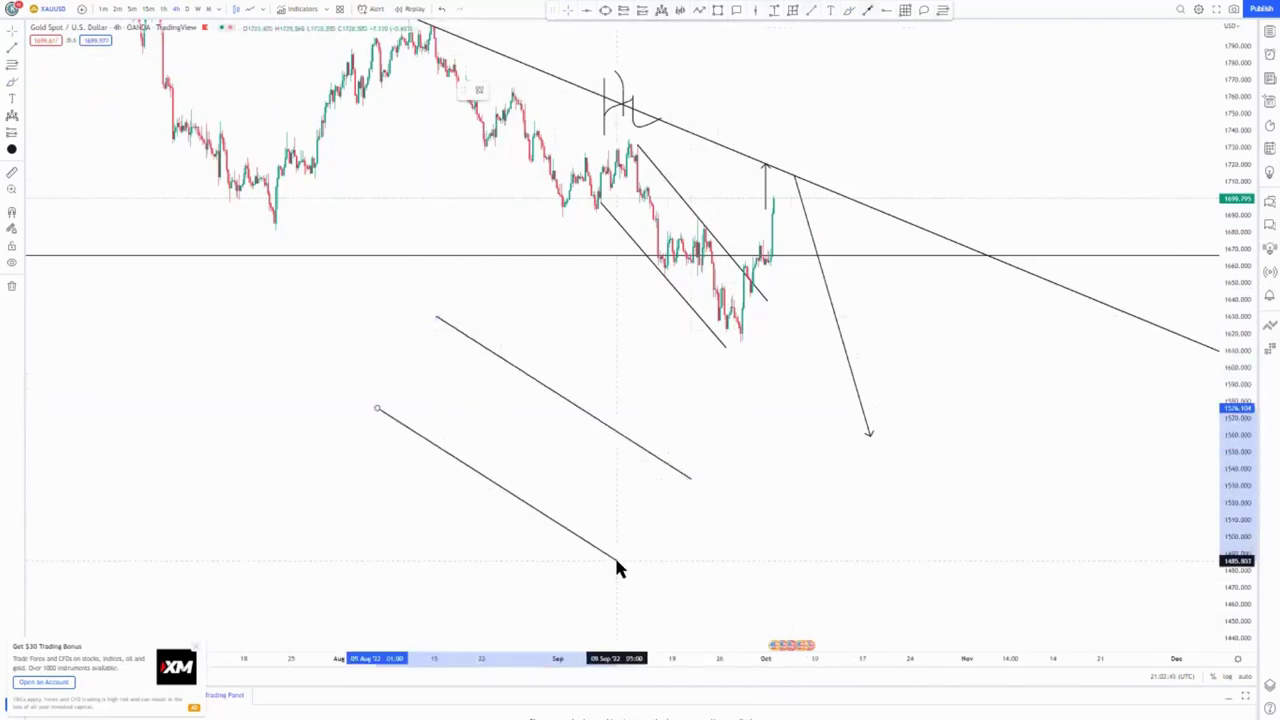
{"action": "left_click", "coordinate": [616, 562]}
{"action": "mouse_move", "coordinate": [378, 410]}
{"action": "left_mouse_down"}
{"action": "mouse_move", "coordinate": [378, 390]}
{"action": "mouse_move", "coordinate": [386, 399]}
{"action": "left_mouse_up"}
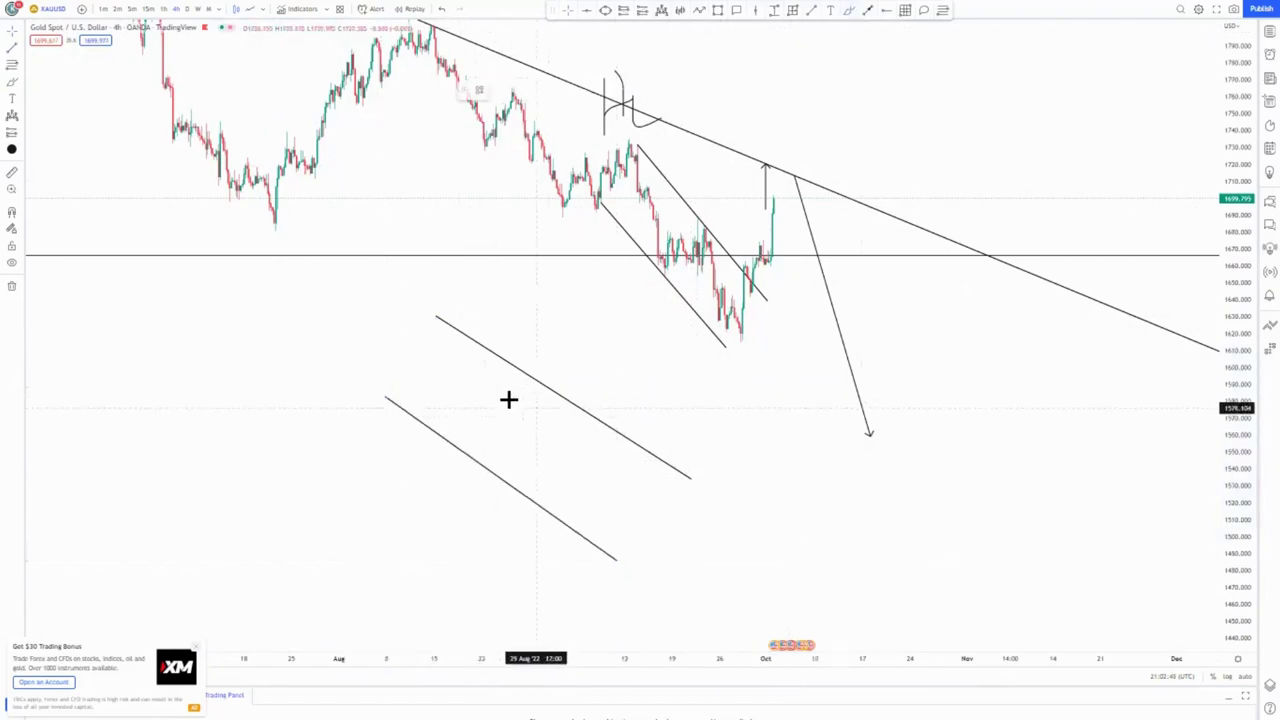
Sketch rising corrective flags and sharp drops inside the example channel with the brush, and circle the final touch of its upper line
{"action": "left_click_drag", "start_coordinate": [399, 410], "coordinate": [469, 345]}
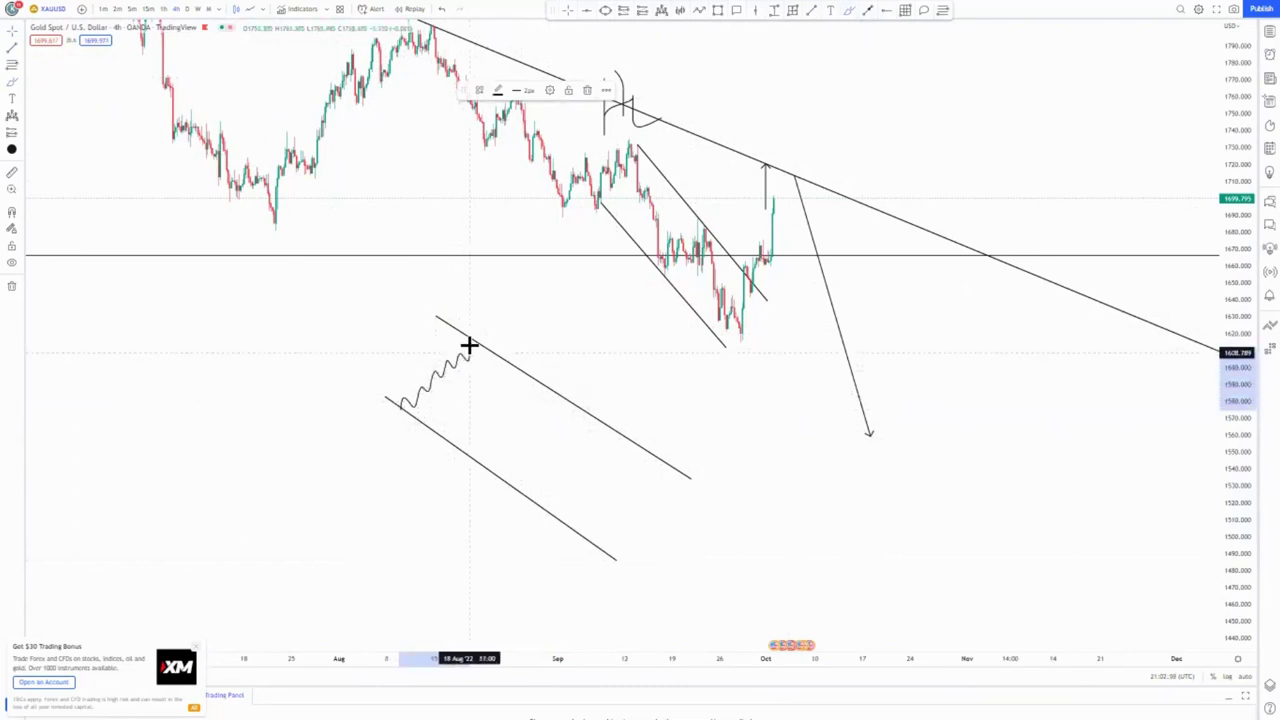
{"action": "left_click_drag", "start_coordinate": [399, 398], "coordinate": [477, 340]}
{"action": "mouse_move", "coordinate": [413, 411]}
{"action": "left_mouse_down"}
{"action": "mouse_move", "coordinate": [483, 352]}
{"action": "mouse_move", "coordinate": [487, 470]}
{"action": "mouse_move", "coordinate": [498, 452]}
{"action": "left_mouse_up"}
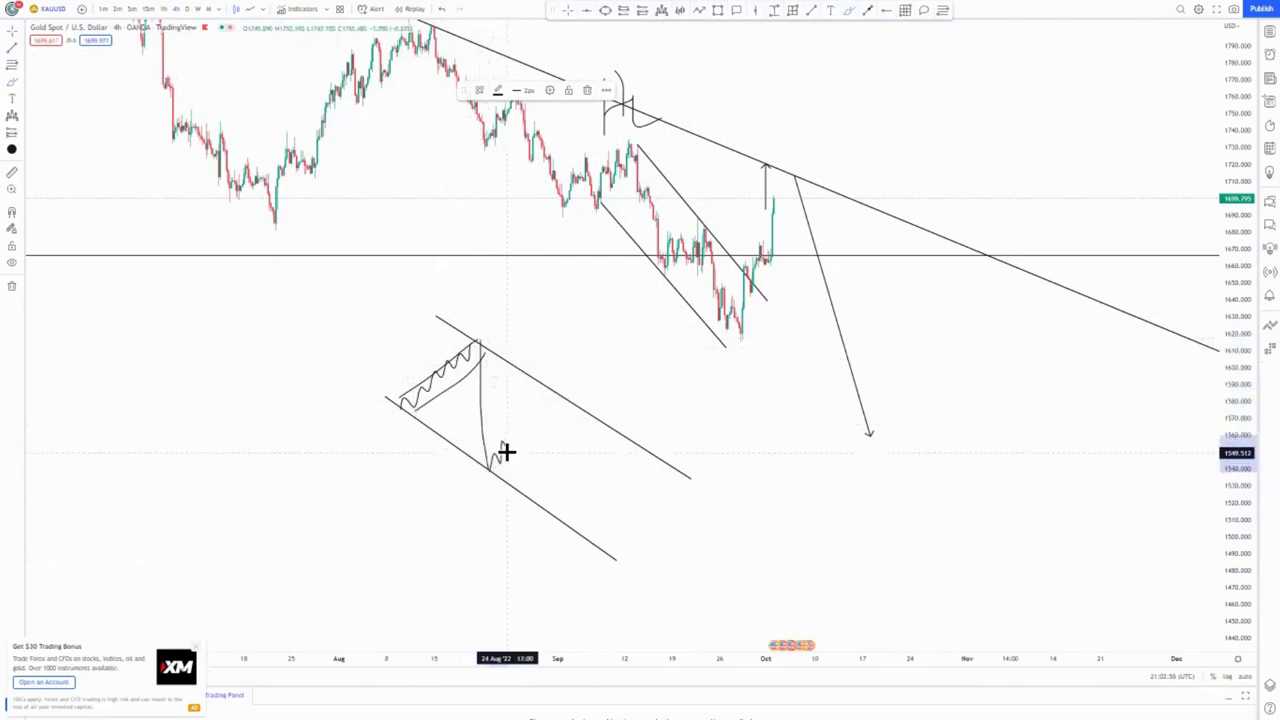
{"action": "mouse_move", "coordinate": [527, 407]}
{"action": "left_mouse_down"}
{"action": "mouse_move", "coordinate": [543, 408]}
{"action": "mouse_move", "coordinate": [547, 392]}
{"action": "left_mouse_up"}
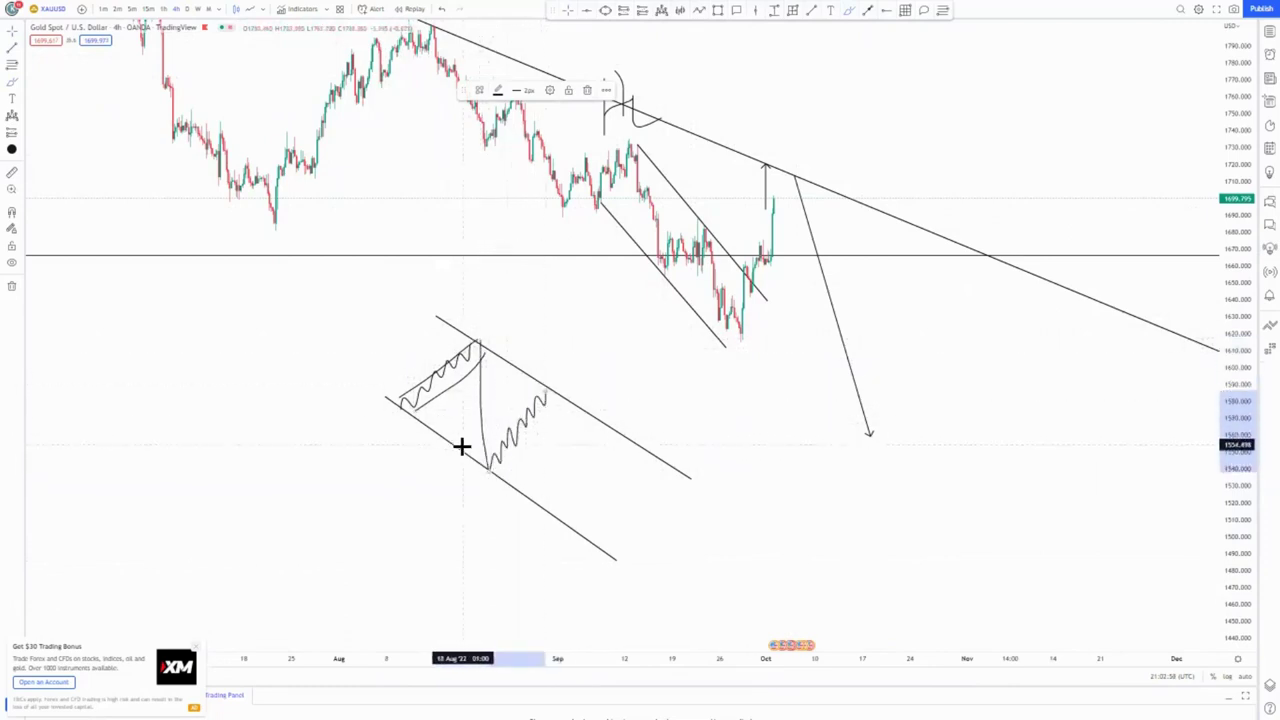
{"action": "mouse_move", "coordinate": [484, 456]}
{"action": "left_mouse_down"}
{"action": "mouse_move", "coordinate": [538, 400]}
{"action": "mouse_move", "coordinate": [554, 521]}
{"action": "left_mouse_up"}
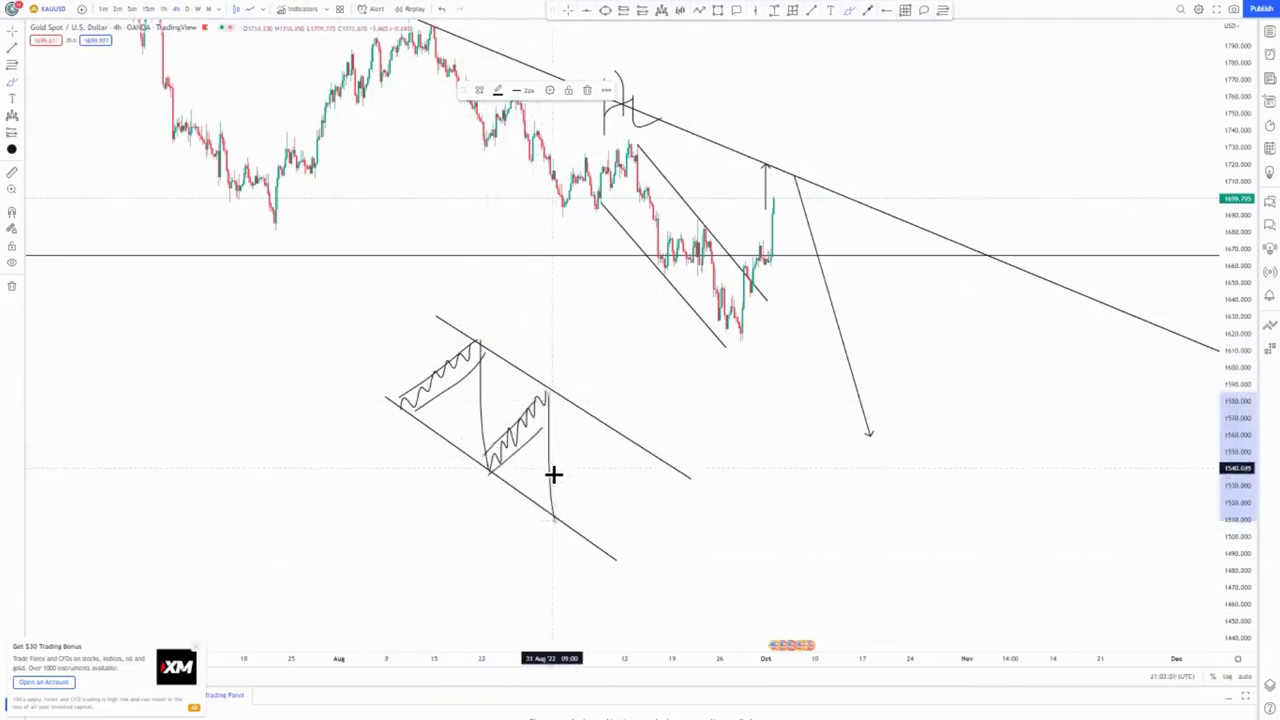
{"action": "mouse_move", "coordinate": [592, 430]}
{"action": "left_mouse_down"}
{"action": "mouse_move", "coordinate": [589, 500]}
{"action": "mouse_move", "coordinate": [628, 545]}
{"action": "left_mouse_up"}
{"action": "left_click_drag", "start_coordinate": [611, 432], "coordinate": [611, 545]}
{"action": "mouse_move", "coordinate": [563, 432]}
{"action": "left_mouse_down"}
{"action": "mouse_move", "coordinate": [568, 539]}
{"action": "mouse_move", "coordinate": [620, 520]}
{"action": "mouse_move", "coordinate": [641, 452]}
{"action": "left_mouse_up"}
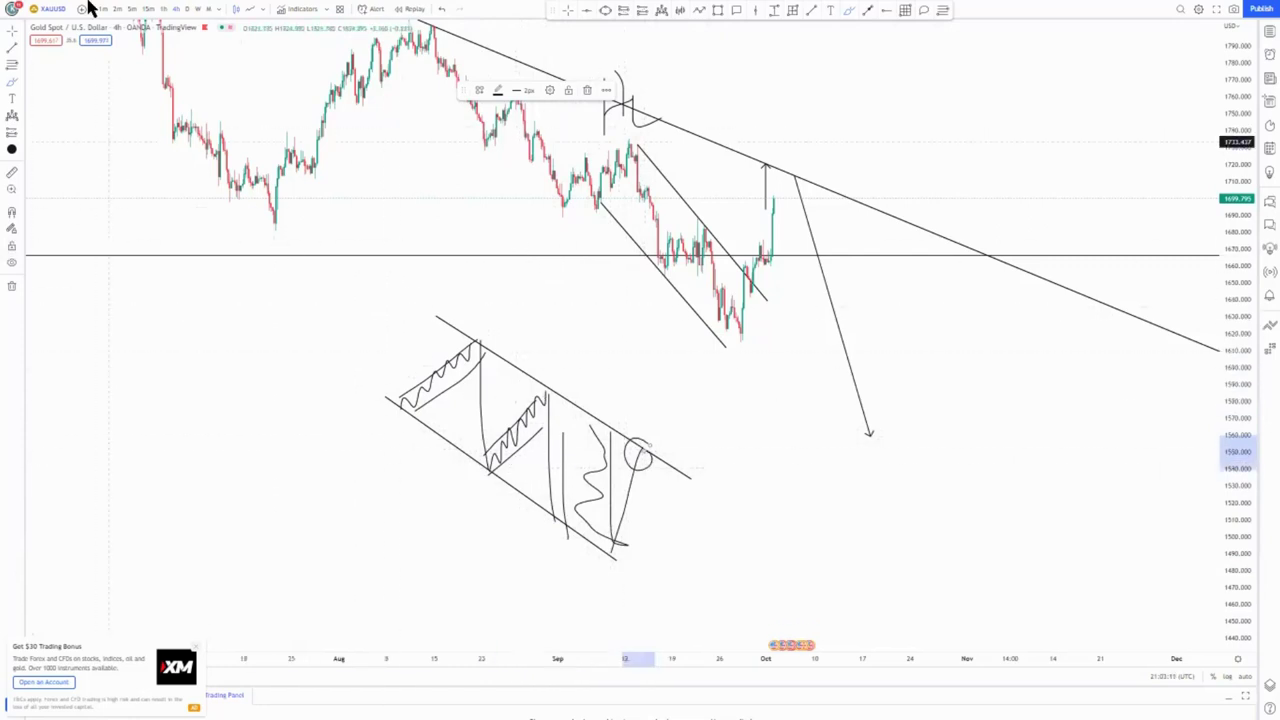
Undo the example channel and all the brush strokes drawn inside it
{"action": "key", "text": "Delete"}
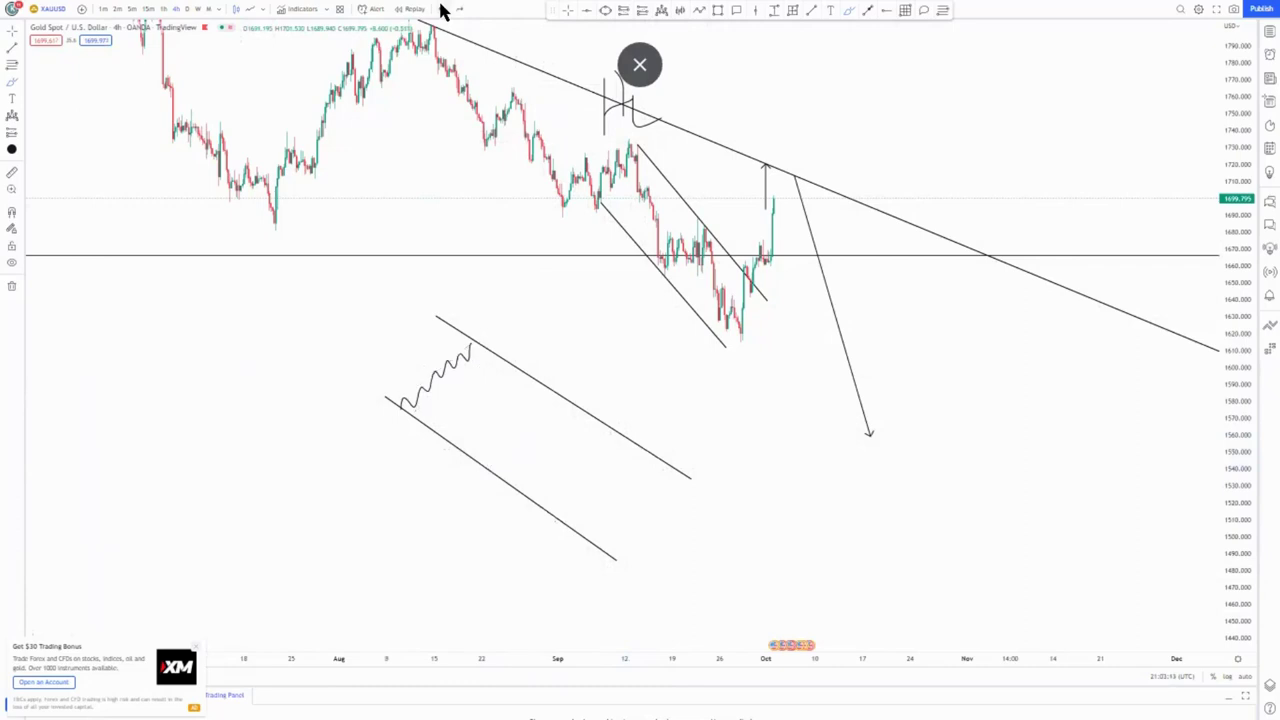
{"action": "left_click", "coordinate": [441, 10]}
{"action": "left_click", "coordinate": [441, 10]}
{"action": "left_click", "coordinate": [441, 10]}
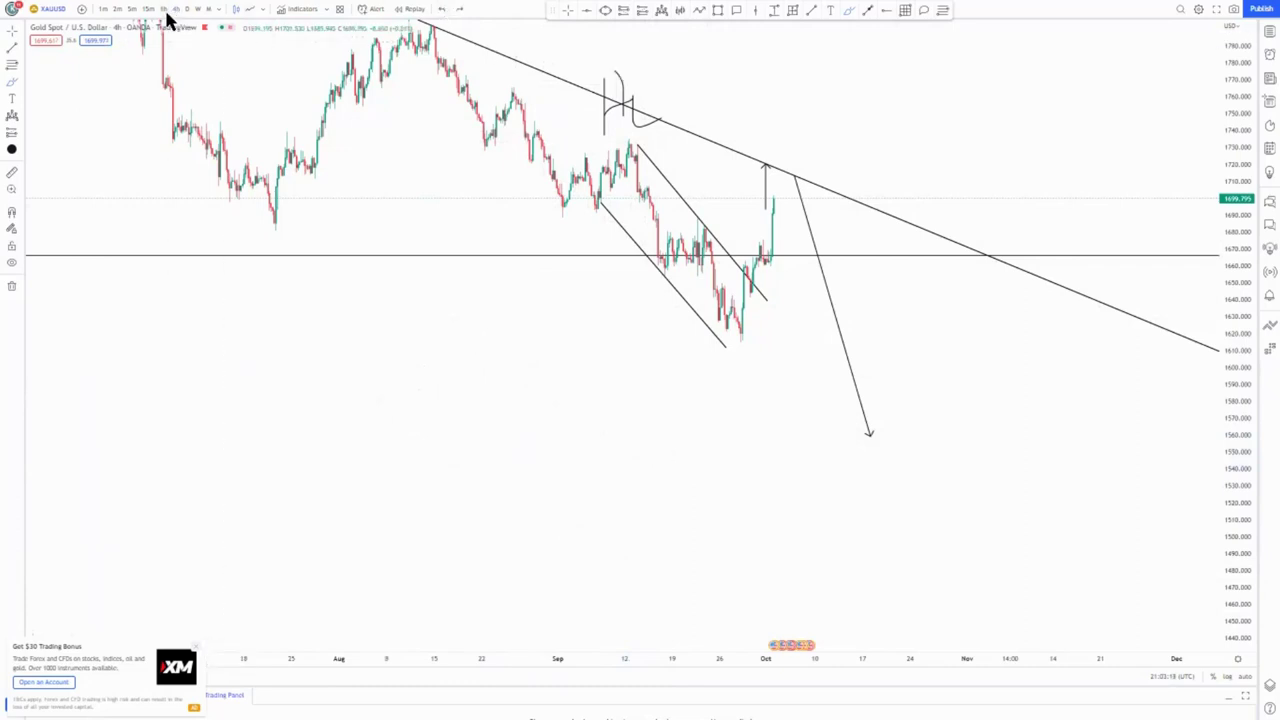
Draw a thin rectangular zone at about 1,660 from 15 September to 10 October 2022
{"action": "mouse_move", "coordinate": [652, 271]}
{"action": "left_mouse_down"}
{"action": "mouse_move", "coordinate": [811, 277]}
{"action": "mouse_move", "coordinate": [812, 266]}
{"action": "left_mouse_up"}
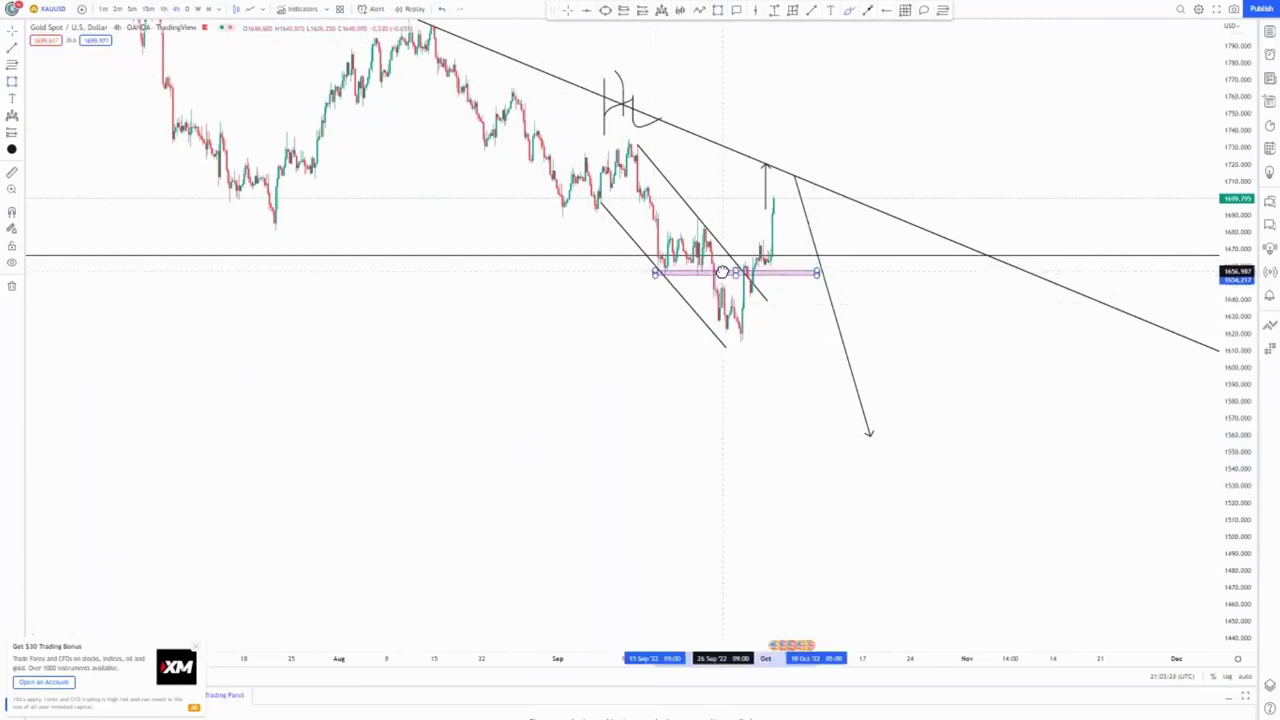
{"action": "left_click", "coordinate": [805, 320]}
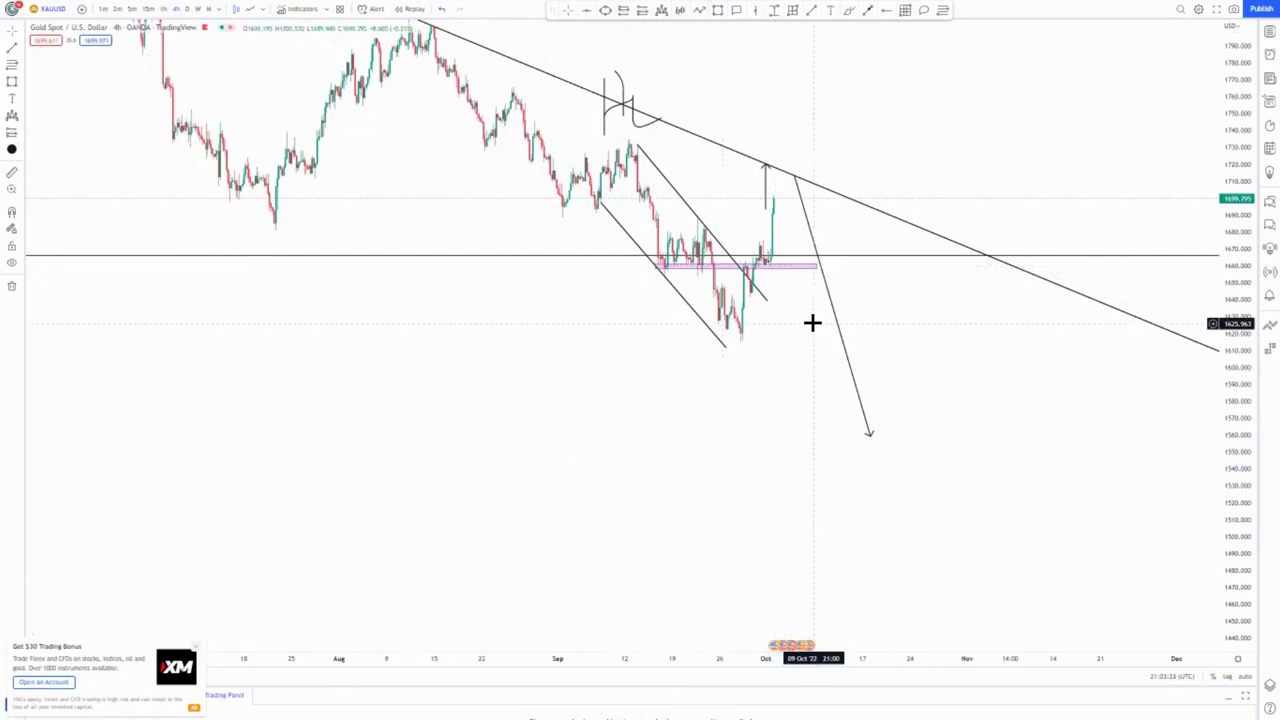
Trace the inverse head-and-shoulders shape around the 1,660 zone on a line chart, circle the retests, and undo the strokes
{"action": "left_click", "coordinate": [251, 9]}
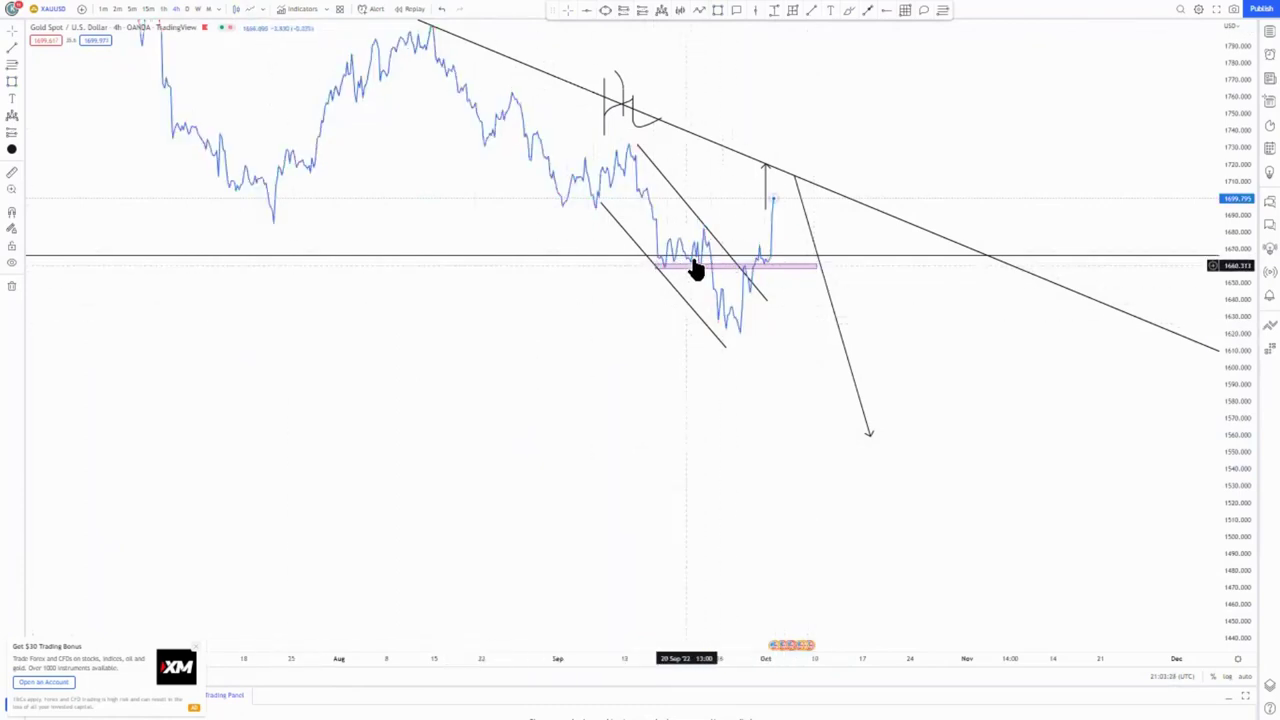
{"action": "left_click", "coordinate": [848, 11]}
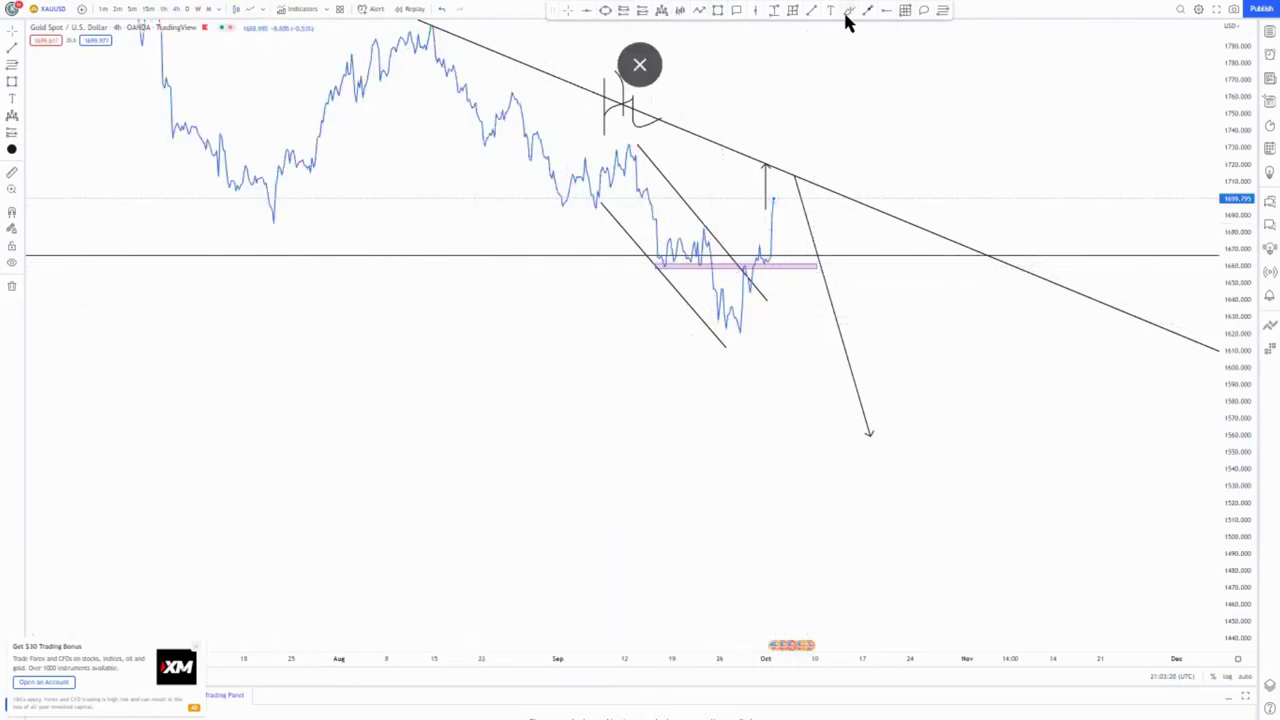
{"action": "mouse_move", "coordinate": [671, 270]}
{"action": "left_mouse_down"}
{"action": "mouse_move", "coordinate": [703, 257]}
{"action": "mouse_move", "coordinate": [694, 229]}
{"action": "mouse_move", "coordinate": [723, 309]}
{"action": "mouse_move", "coordinate": [746, 323]}
{"action": "mouse_move", "coordinate": [780, 183]}
{"action": "left_mouse_up"}
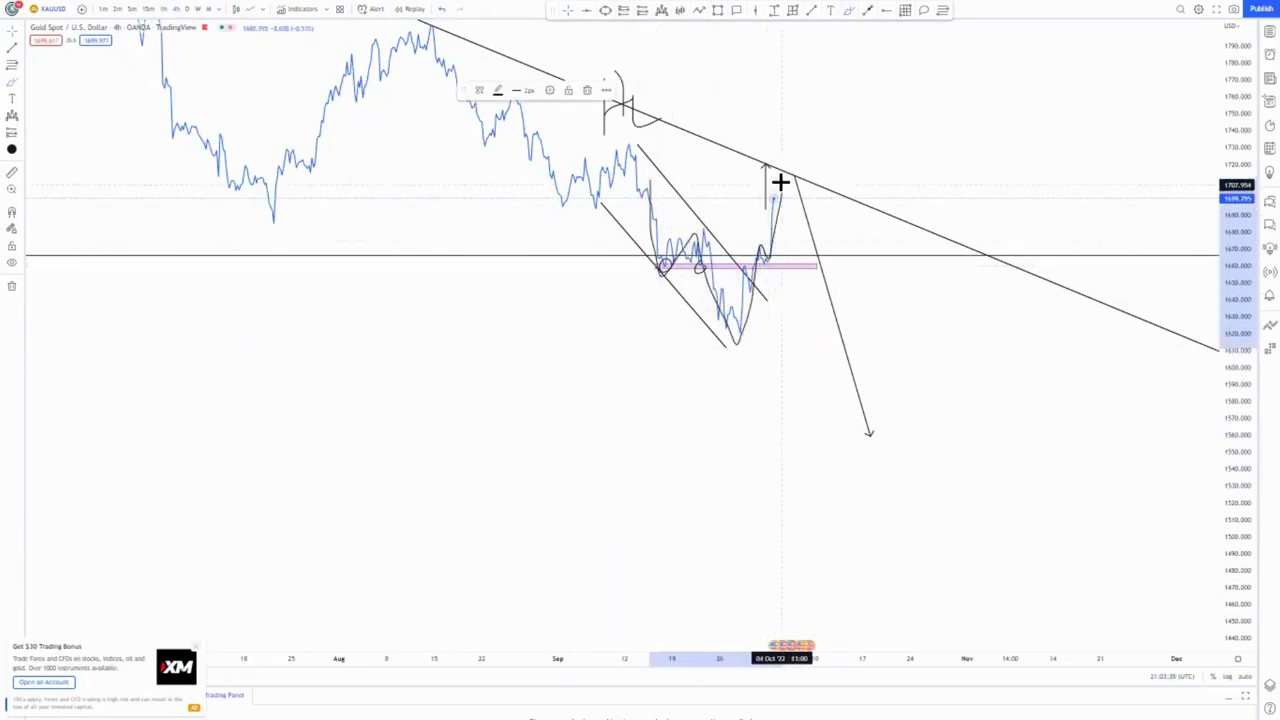
{"action": "left_click_drag", "start_coordinate": [771, 259], "coordinate": [768, 270]}
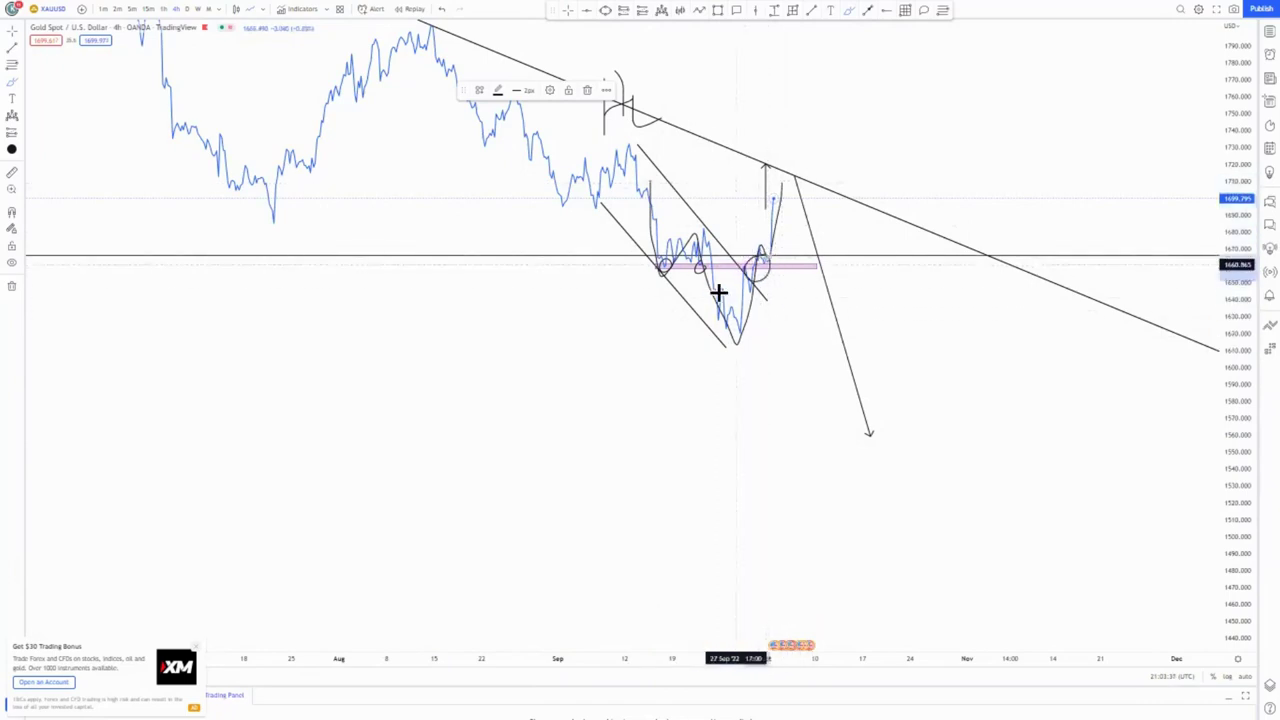
{"action": "left_click", "coordinate": [440, 12]}
{"action": "left_click", "coordinate": [440, 12]}
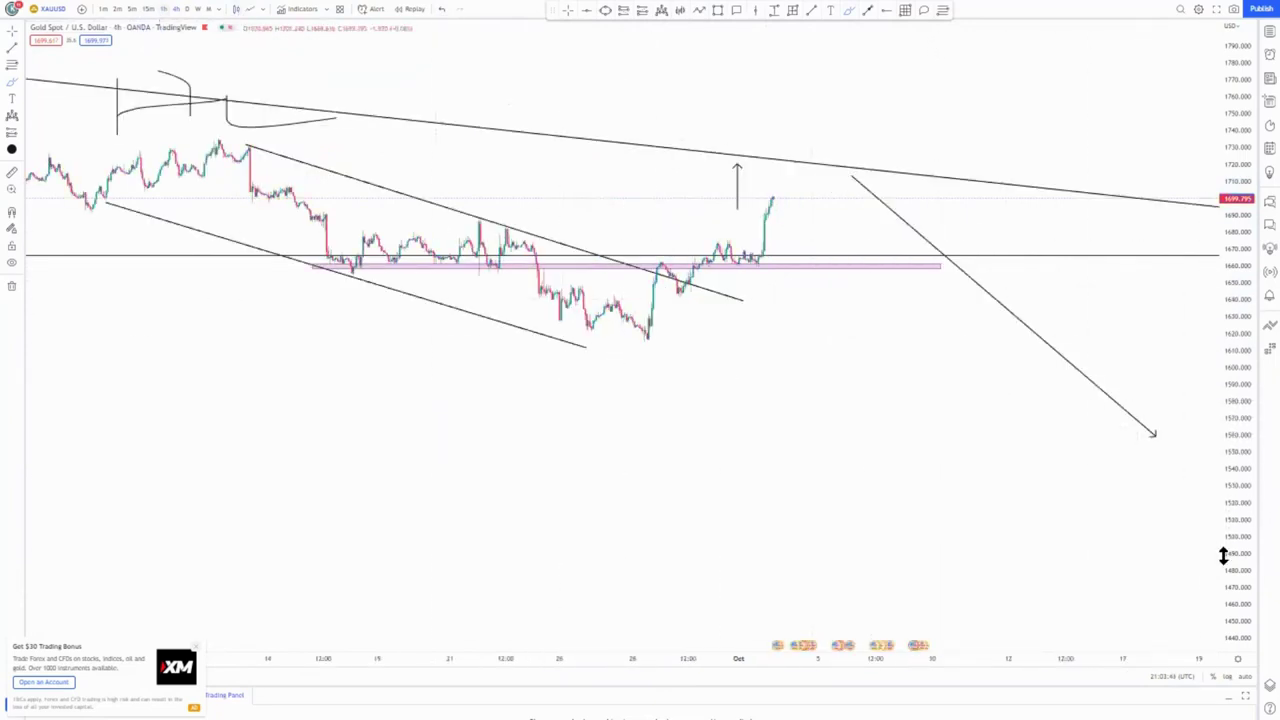
Switch to 1-hour candles and place a horizontal line at about 1,694.4 along the early September lows
{"action": "left_click_drag", "start_coordinate": [1222, 556], "coordinate": [673, 37]}
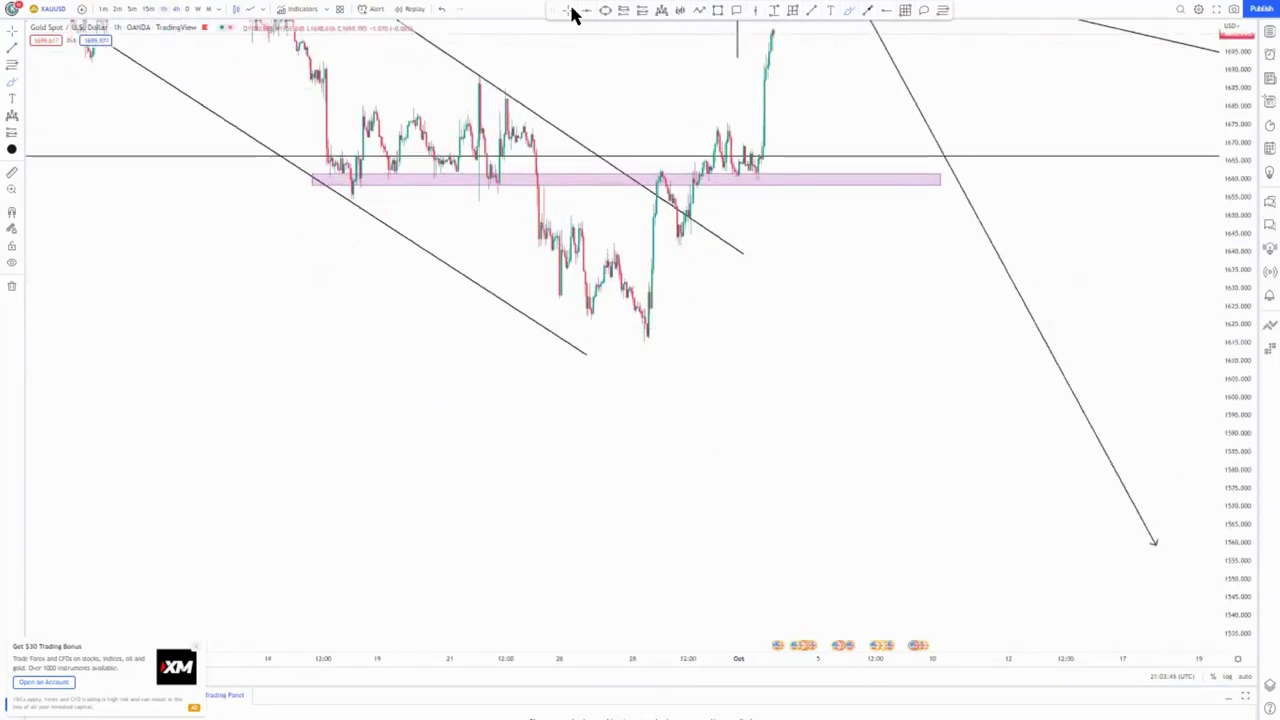
{"action": "left_click_drag", "start_coordinate": [735, 380], "coordinate": [777, 543]}
{"action": "scroll", "coordinate": [693, 340], "scroll_direction": "down", "scroll_amount": 1}
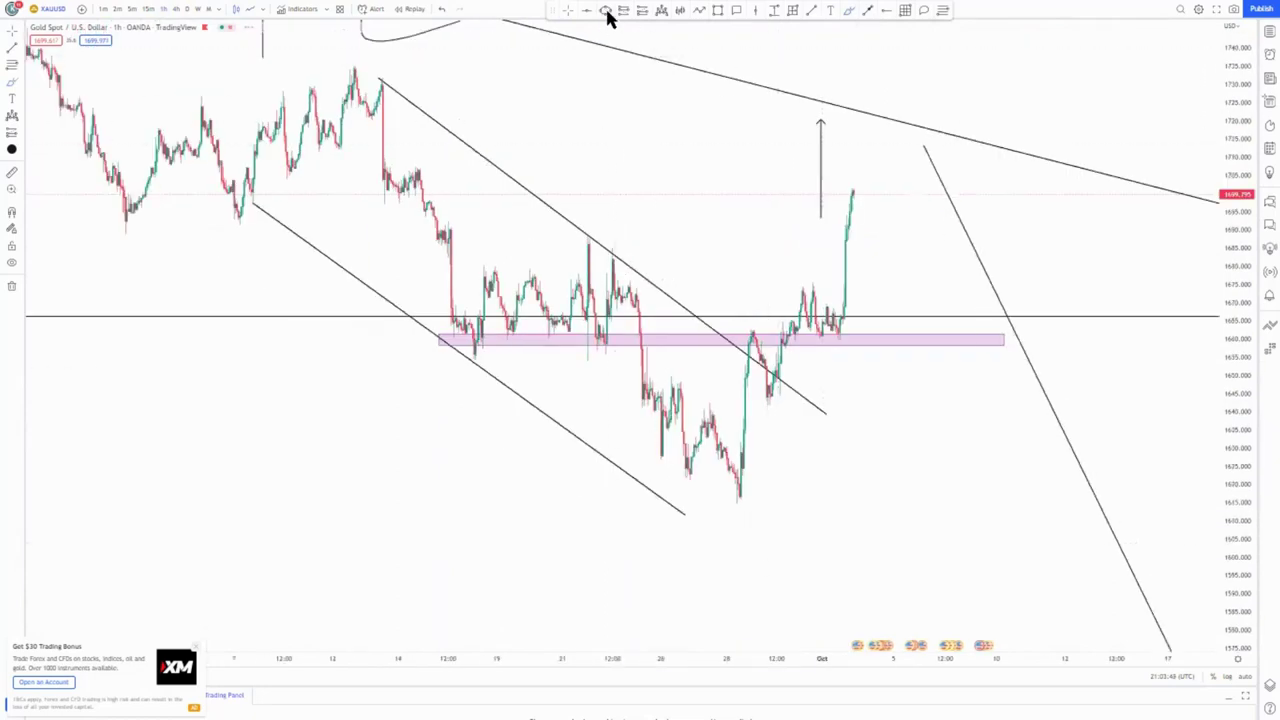
{"action": "left_click", "coordinate": [226, 216]}
{"action": "left_click_drag", "start_coordinate": [226, 216], "coordinate": [228, 214]}
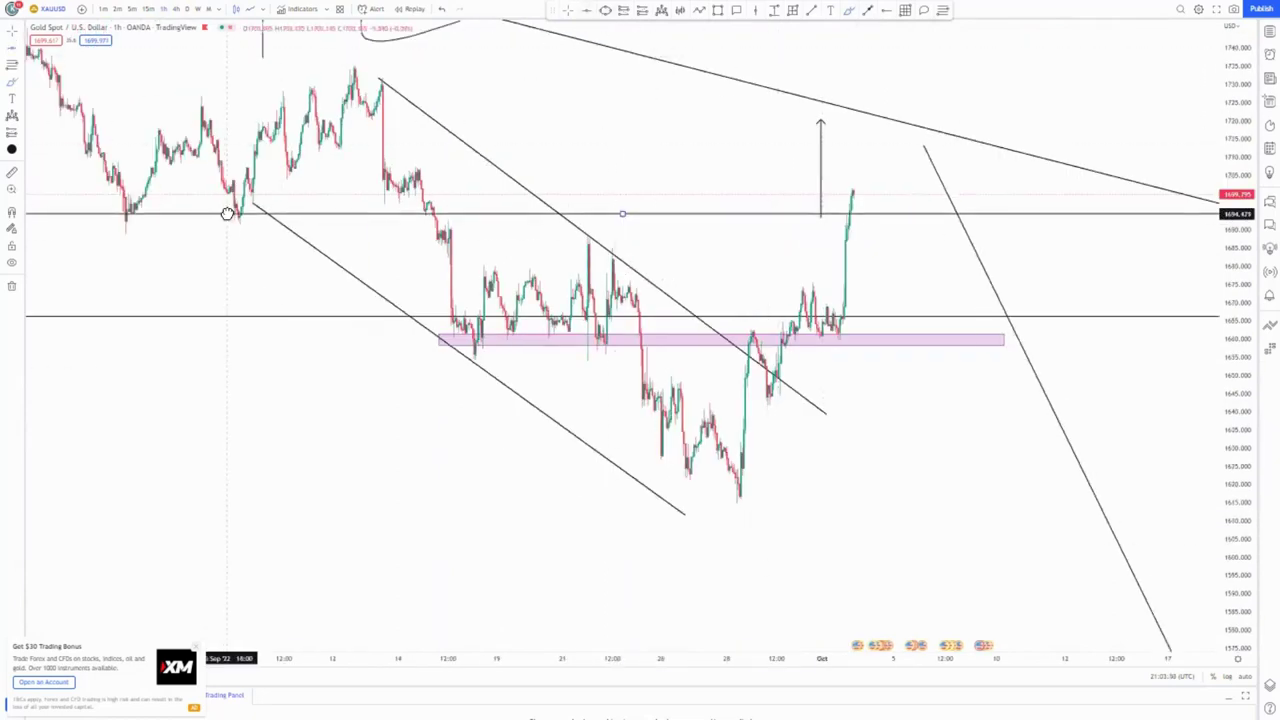
{"action": "left_click_drag", "start_coordinate": [249, 266], "coordinate": [253, 344]}
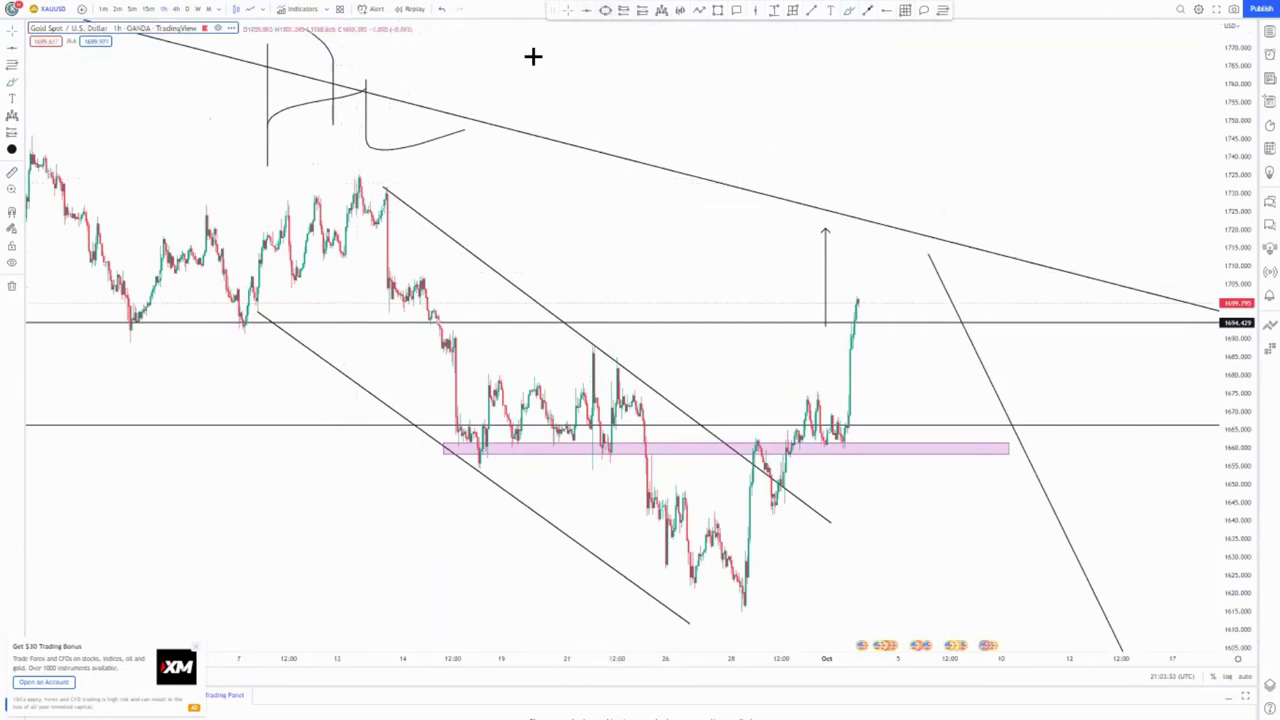
Place a horizontal line at about 1,731.0, at the starting high of the descending channel's upper line
{"action": "left_click", "coordinate": [385, 189]}
{"action": "left_click_drag", "start_coordinate": [571, 238], "coordinate": [480, 246]}
{"action": "scroll", "coordinate": [480, 246], "scroll_direction": "down", "scroll_amount": 3}
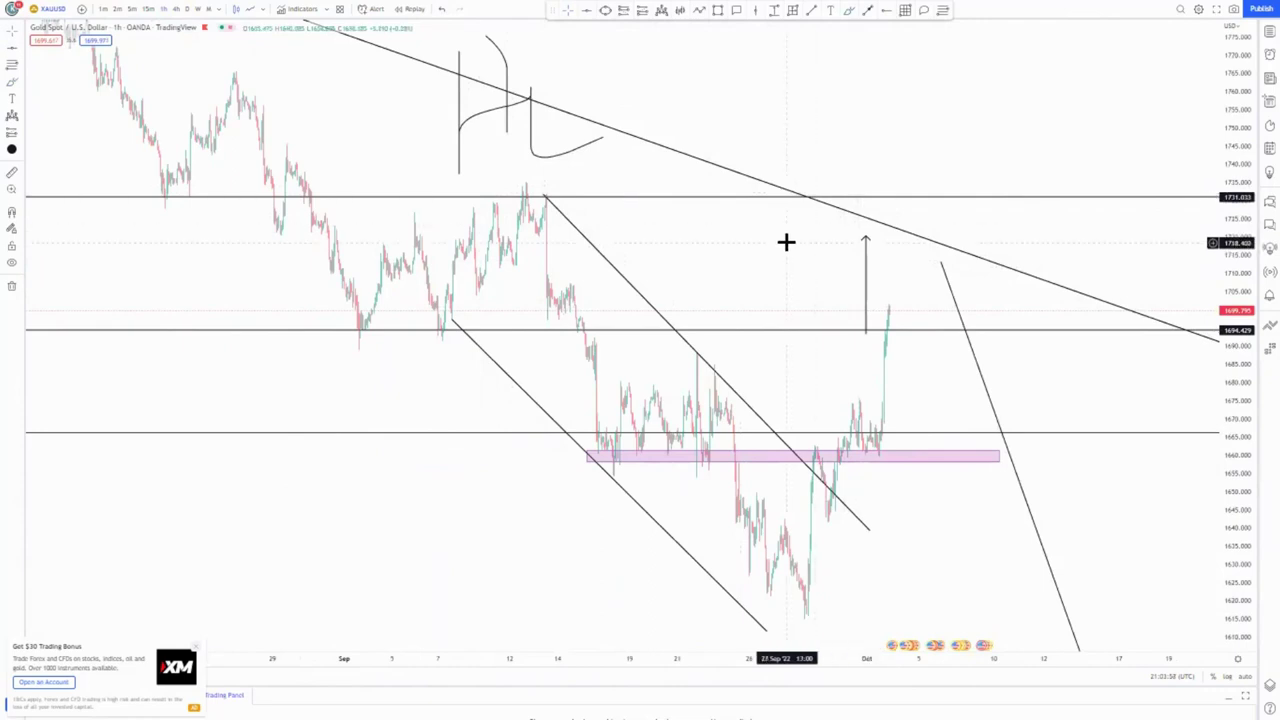
{"action": "scroll", "coordinate": [786, 243], "scroll_direction": "right", "scroll_amount": 3}
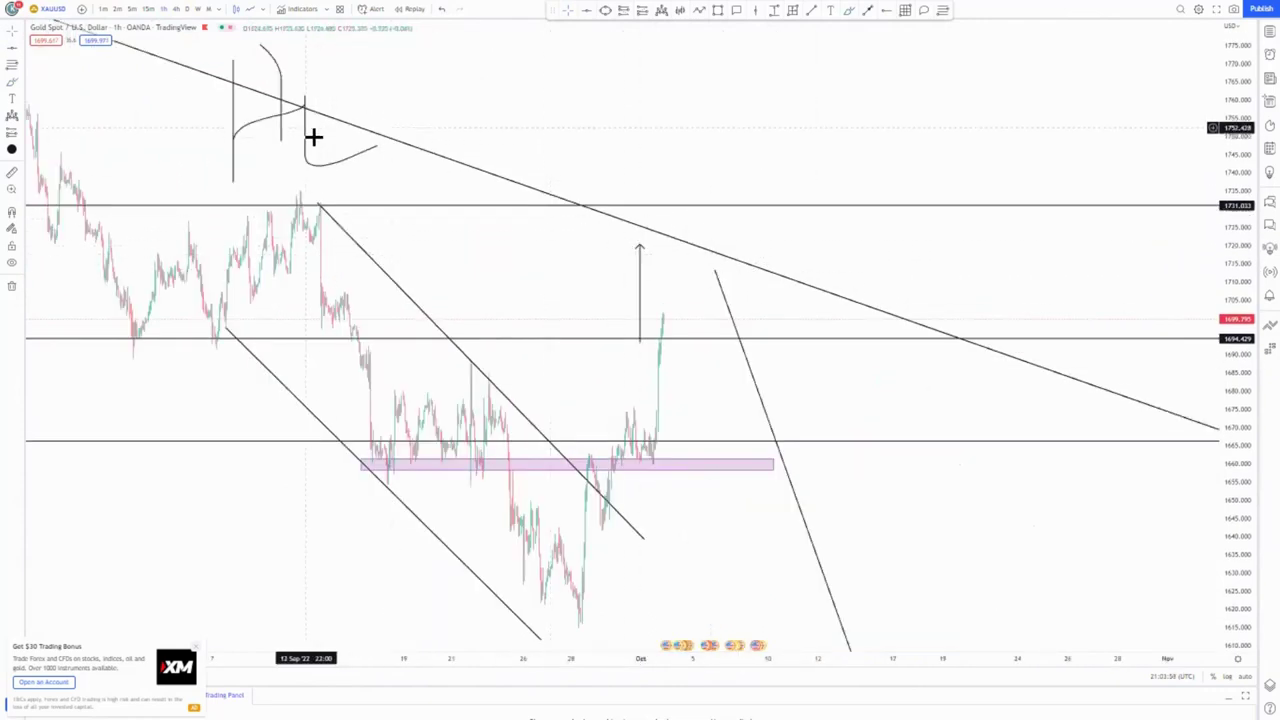
{"action": "left_click_drag", "start_coordinate": [597, 381], "coordinate": [623, 332]}
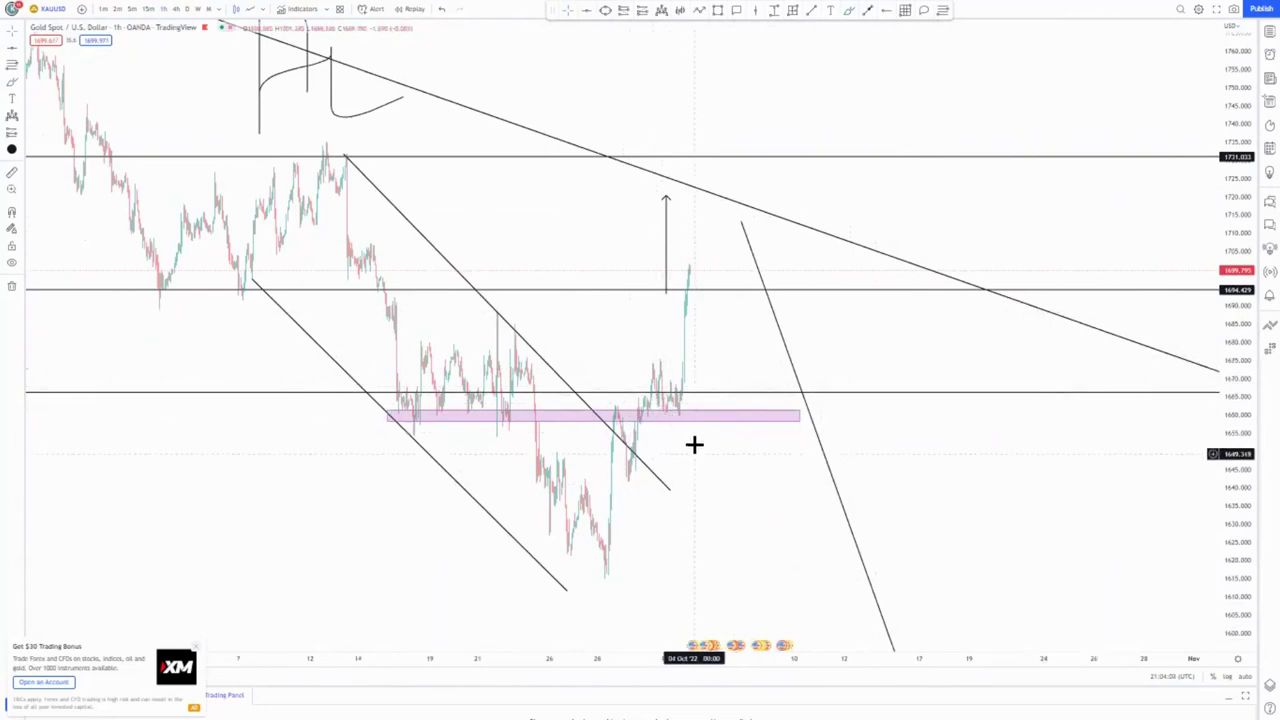
{"action": "left_click_drag", "start_coordinate": [694, 445], "coordinate": [707, 413]}
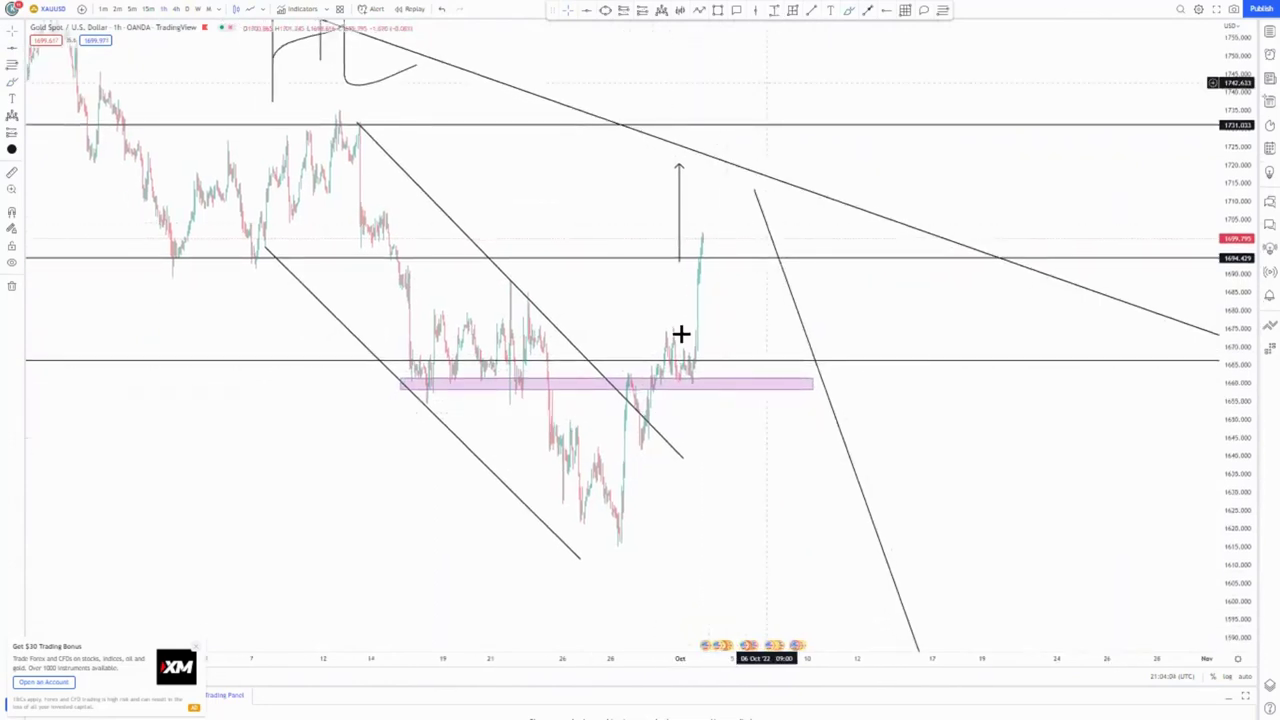
Draw two short falling trend lines along the highs and lows of the small flag above the 1,660 zone at the start of October
{"action": "left_click_drag", "start_coordinate": [668, 331], "coordinate": [701, 372]}
{"action": "left_click", "coordinate": [709, 340]}
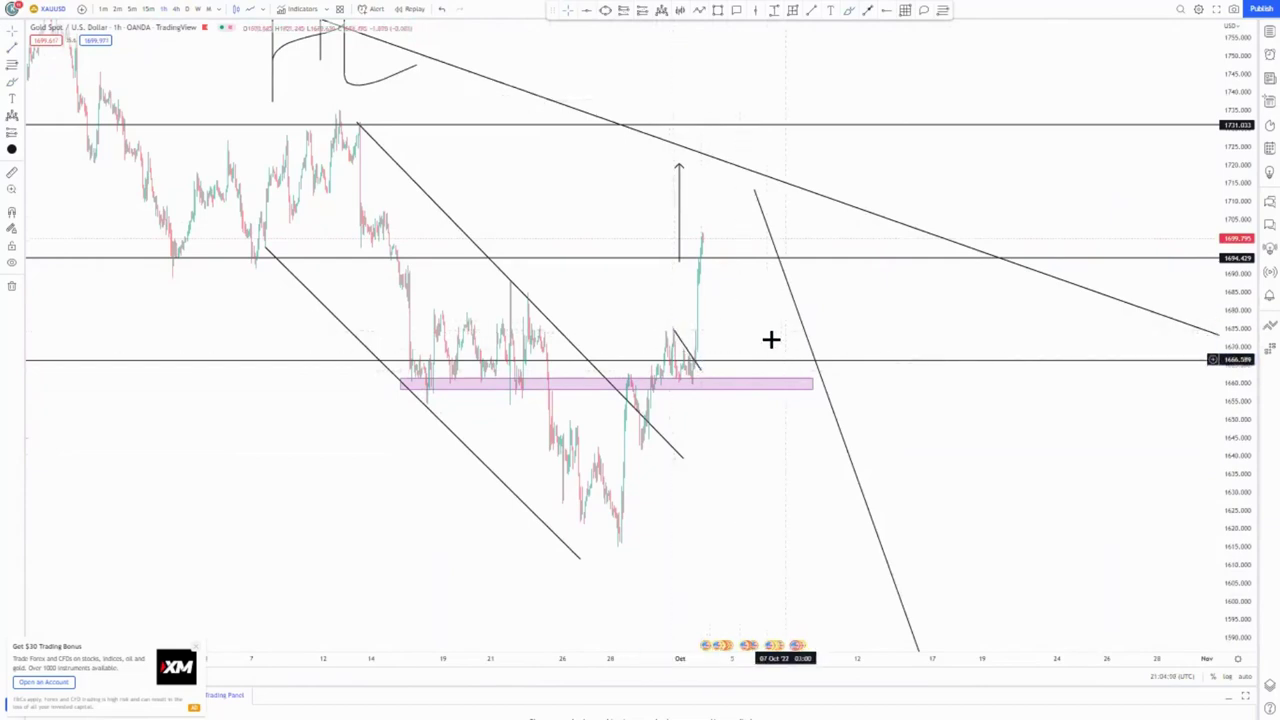
{"action": "scroll", "coordinate": [715, 400], "scroll_direction": "up", "scroll_amount": 5}
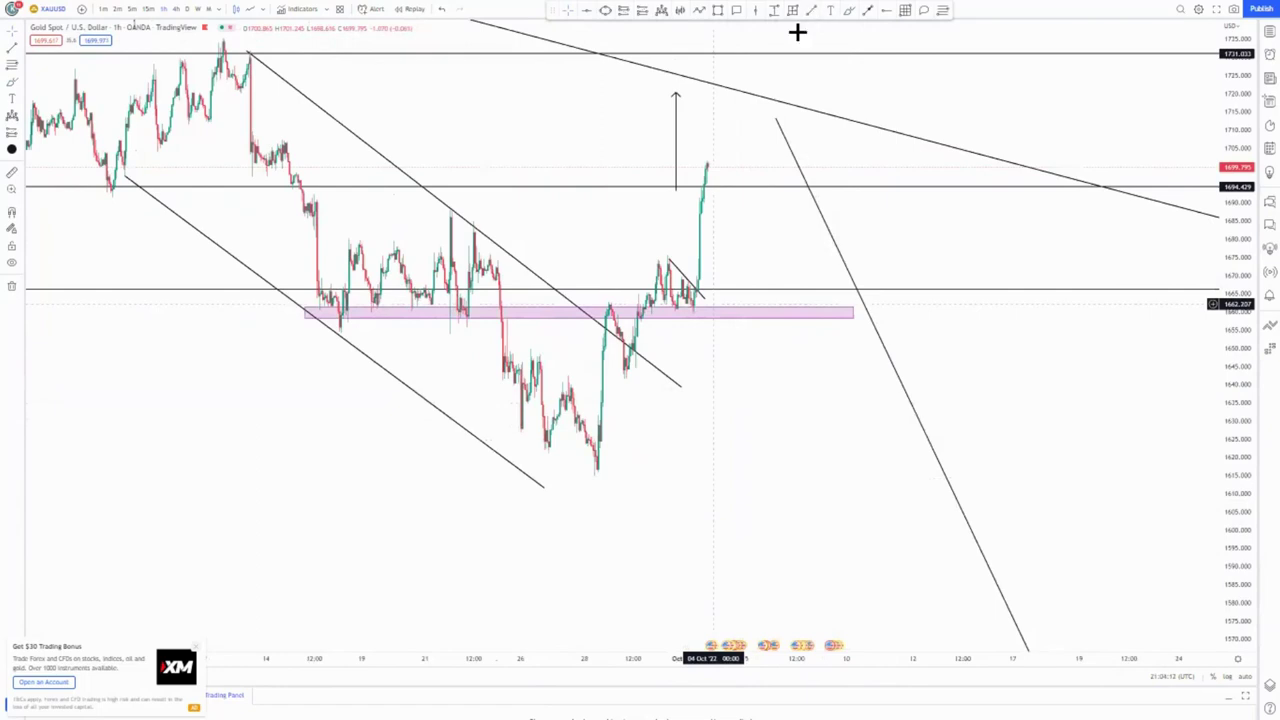
{"action": "left_click", "coordinate": [659, 302]}
{"action": "left_click", "coordinate": [696, 316]}
{"action": "left_click", "coordinate": [700, 341]}
{"action": "left_click_drag", "start_coordinate": [658, 302], "coordinate": [662, 304]}
{"action": "left_click", "coordinate": [729, 357]}
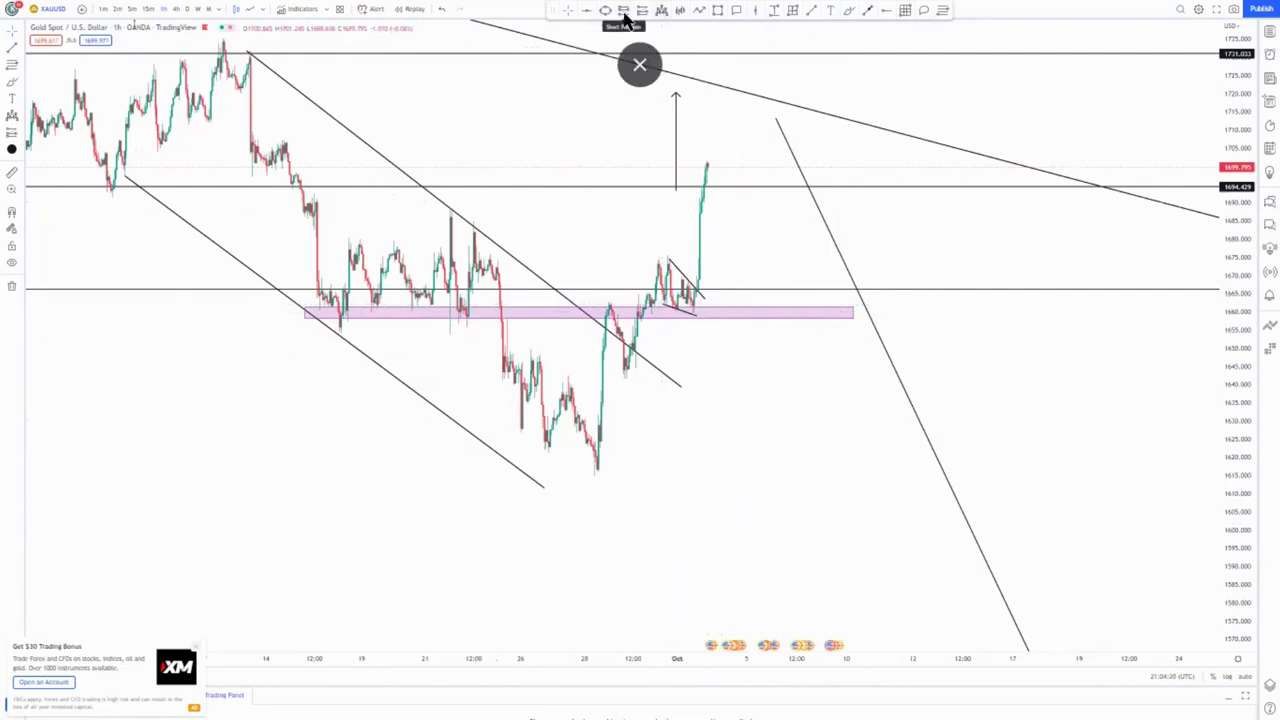
Add a long position from the flag breakout with entry at about 1,668.4, target at about 1,731.8 and stop at about 1,655.5
{"action": "left_click", "coordinate": [697, 281]}
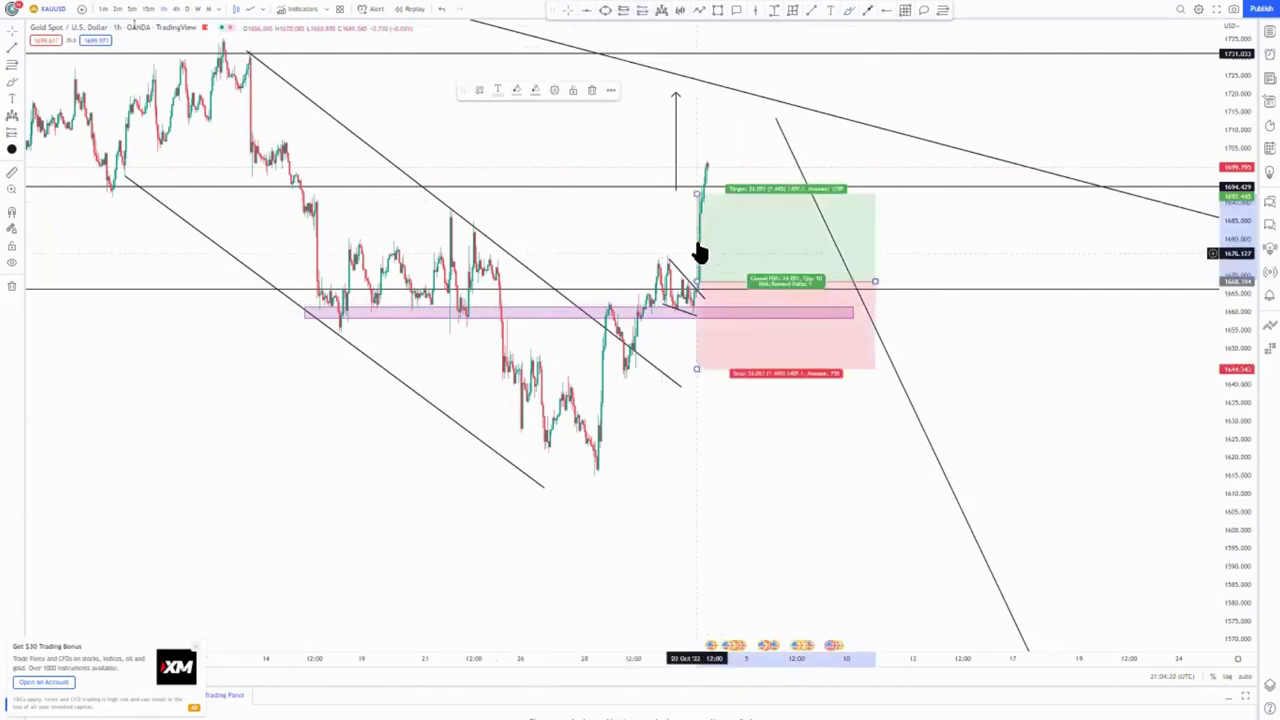
{"action": "left_click_drag", "start_coordinate": [700, 189], "coordinate": [709, 47]}
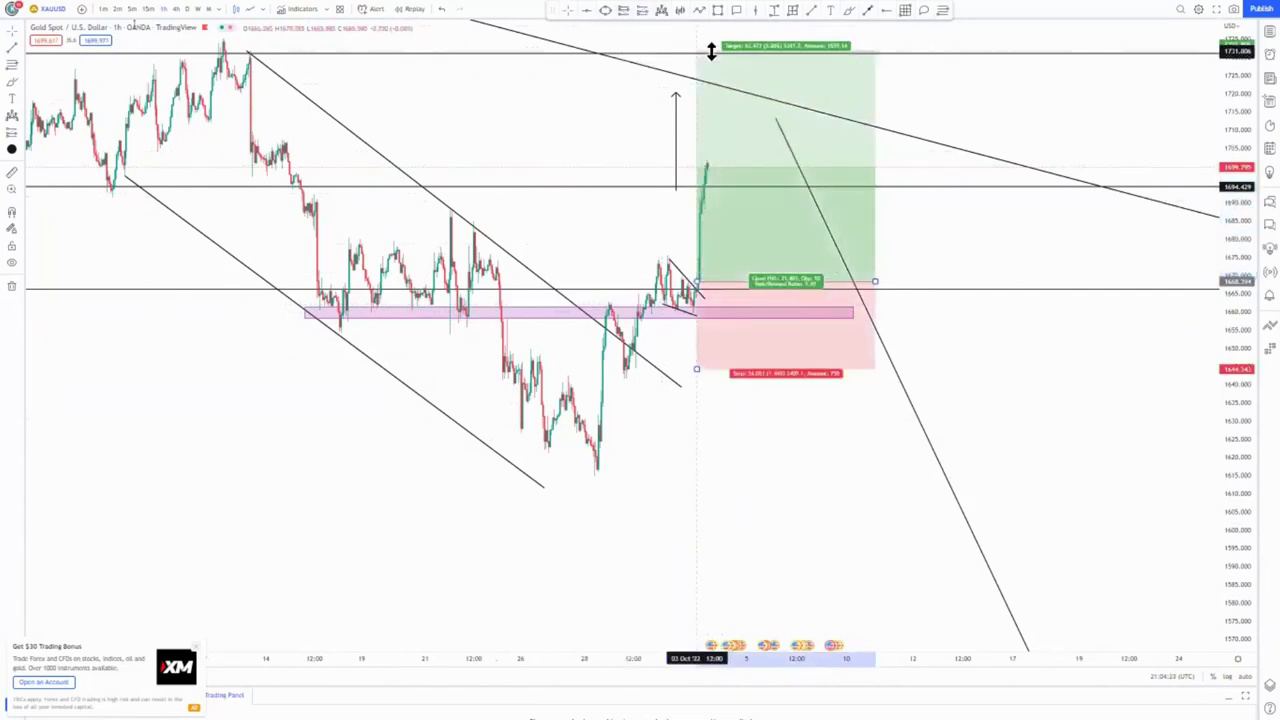
{"action": "left_click_drag", "start_coordinate": [695, 370], "coordinate": [695, 330]}
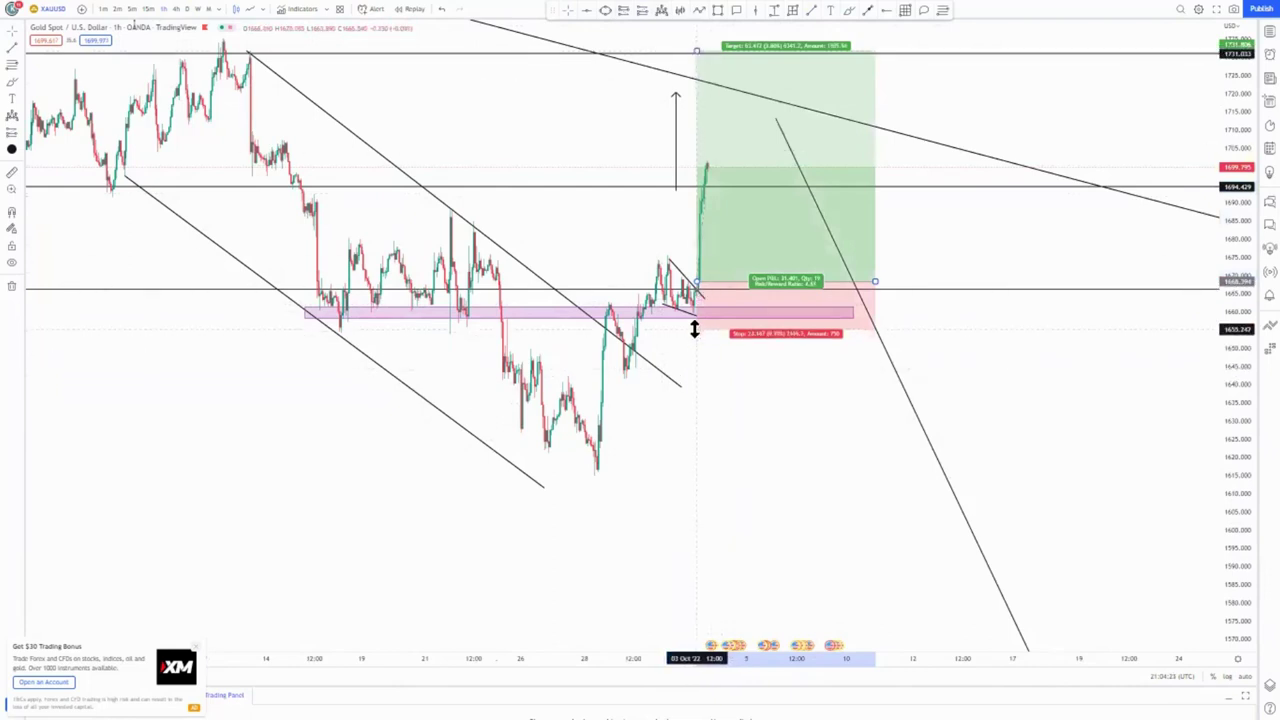
{"action": "left_click", "coordinate": [735, 408]}
{"action": "scroll", "coordinate": [735, 457], "scroll_direction": "down", "scroll_amount": 2}
{"action": "scroll", "coordinate": [756, 465], "scroll_direction": "up", "scroll_amount": 2}
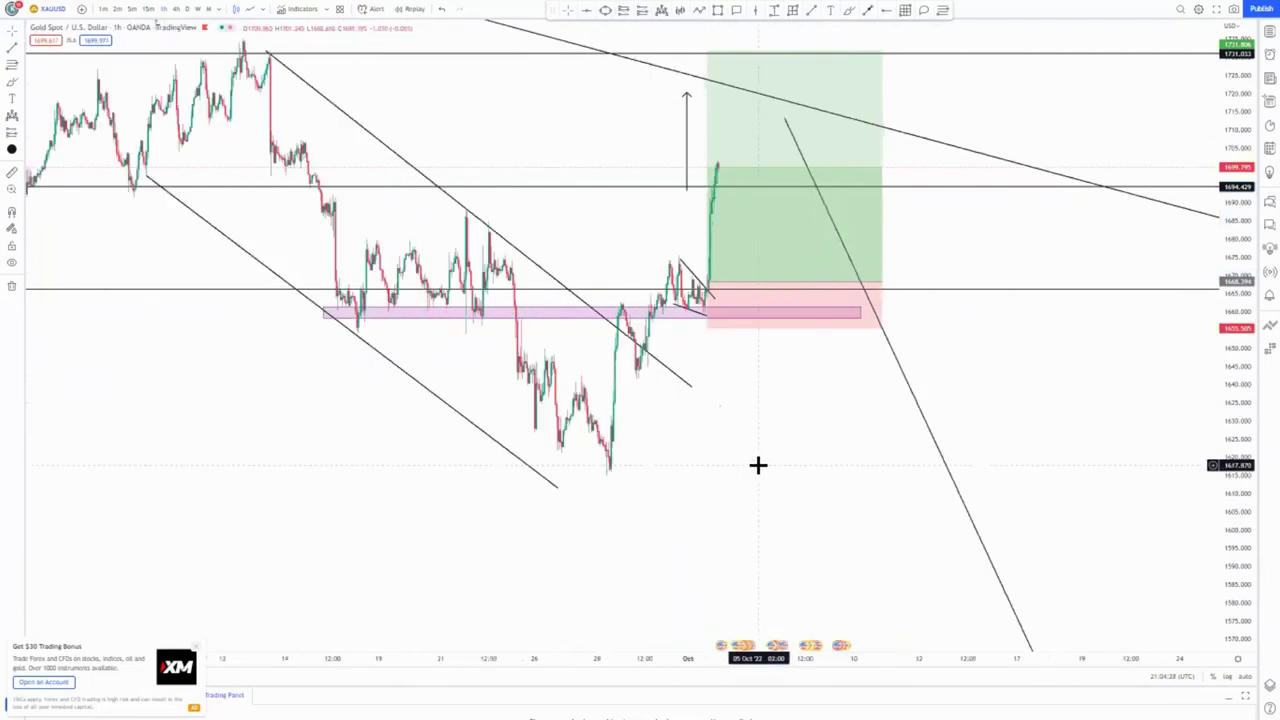
Extend the lower line of the large descending channel further down to about 1,607
{"action": "left_click_drag", "start_coordinate": [1228, 334], "coordinate": [1194, 432]}
{"action": "left_click_drag", "start_coordinate": [765, 482], "coordinate": [836, 526]}
{"action": "scroll", "coordinate": [729, 487], "scroll_direction": "down", "scroll_amount": 5}
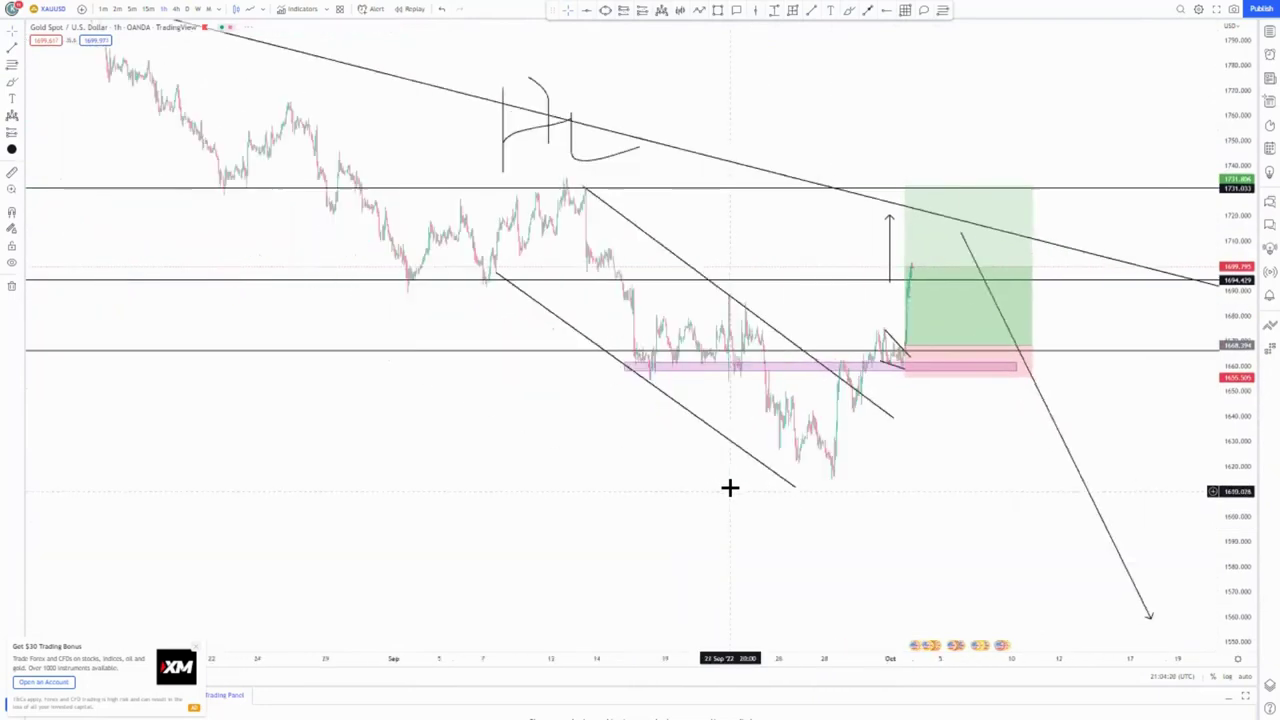
{"action": "scroll", "coordinate": [673, 498], "scroll_direction": "up", "scroll_amount": 2}
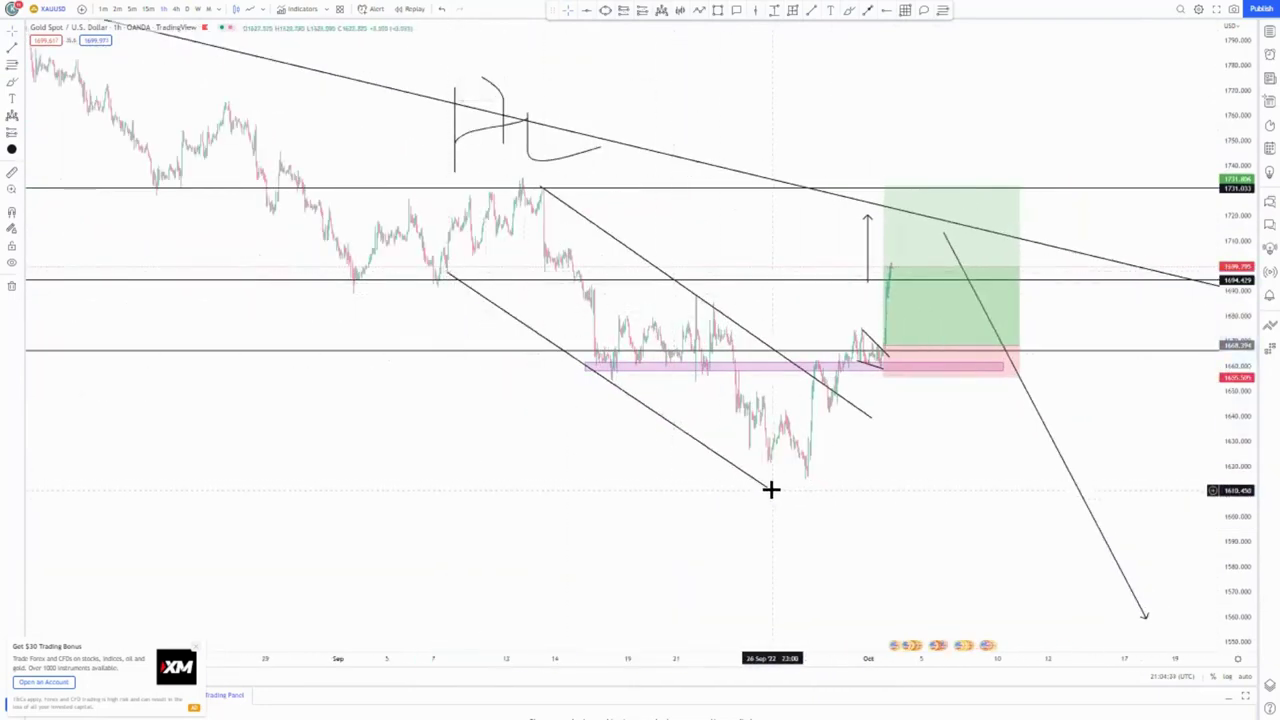
{"action": "left_click_drag", "start_coordinate": [770, 489], "coordinate": [790, 497]}
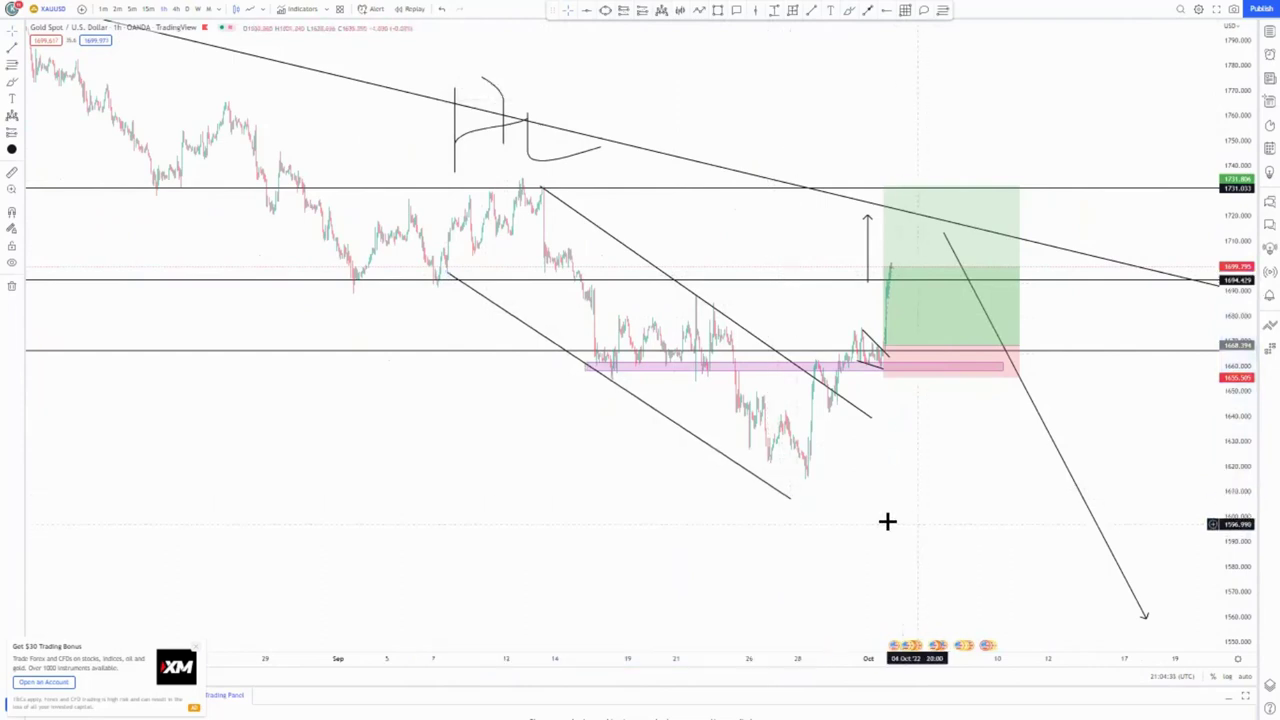
{"action": "left_click_drag", "start_coordinate": [888, 521], "coordinate": [700, 486]}
{"action": "scroll", "coordinate": [690, 485], "scroll_direction": "up", "scroll_amount": 3}
{"action": "left_click_drag", "start_coordinate": [602, 463], "coordinate": [952, 464]}
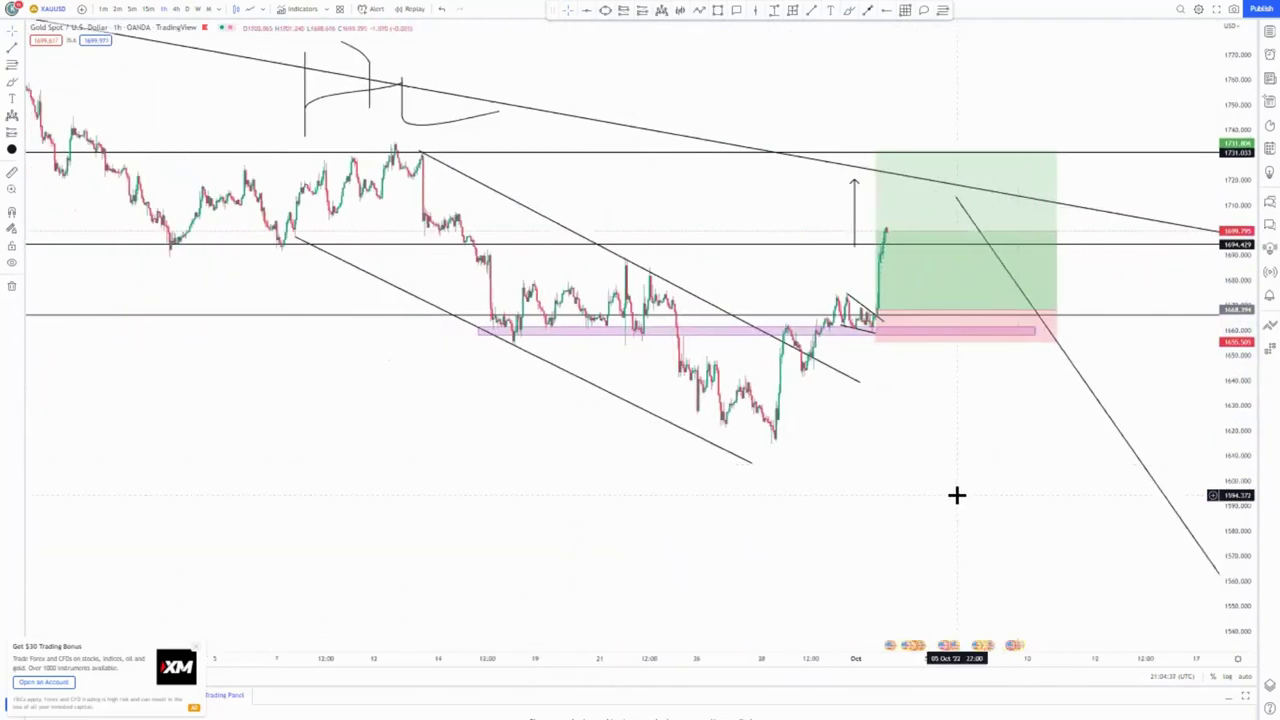
Draw a rising trend line from the late September low at about 1,614.6 through the early October lows to about 1,699
{"action": "scroll", "coordinate": [957, 495], "scroll_direction": "up", "scroll_amount": 1}
{"action": "left_click", "coordinate": [830, 12]}
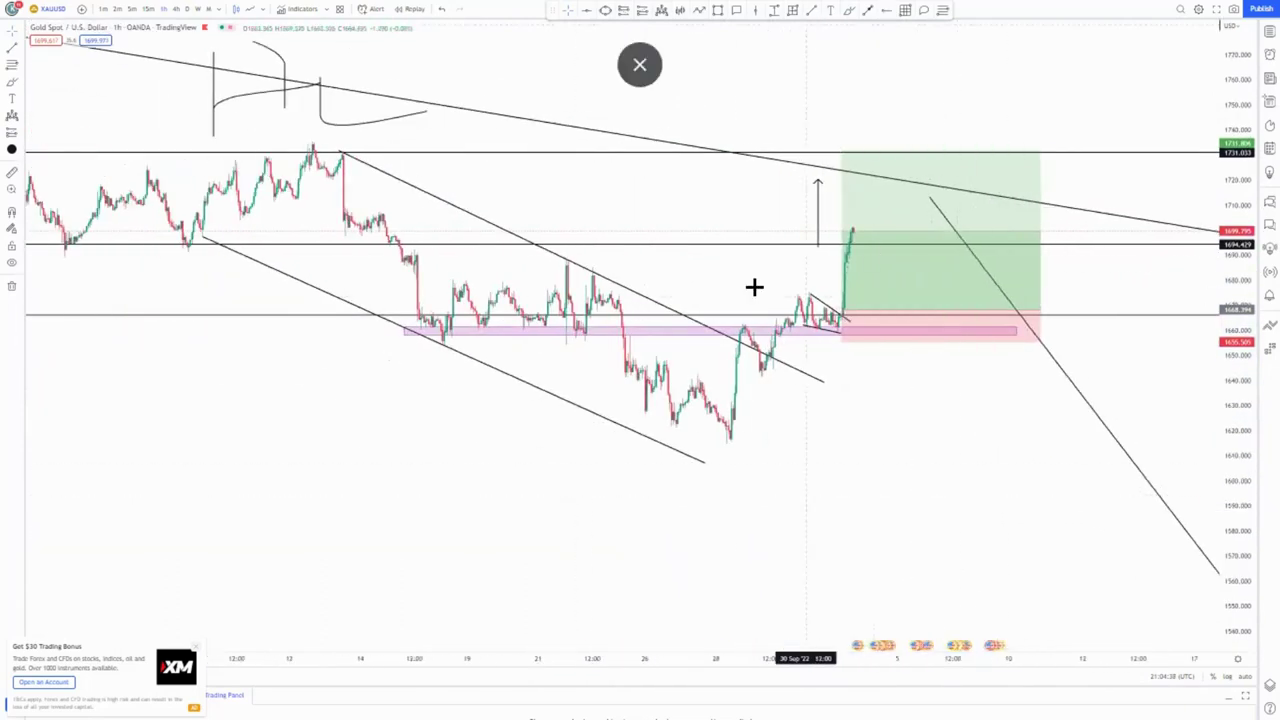
{"action": "left_click", "coordinate": [727, 442]}
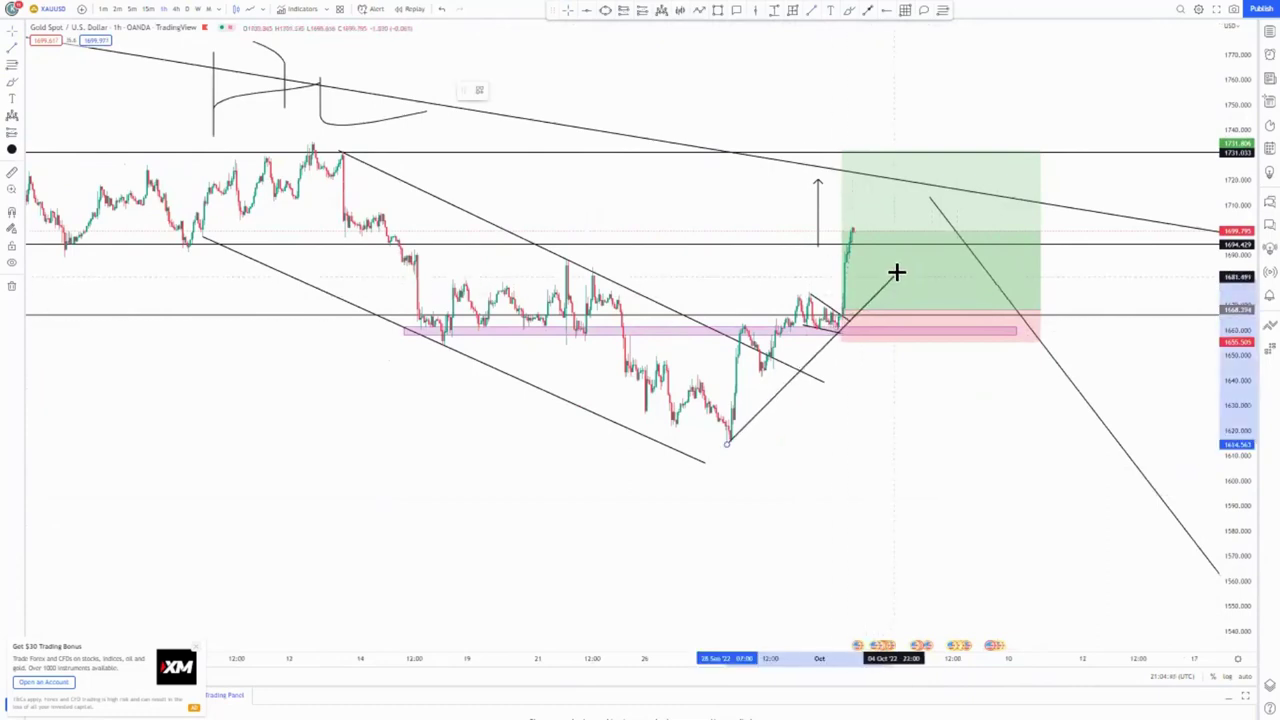
{"action": "left_click", "coordinate": [934, 234]}
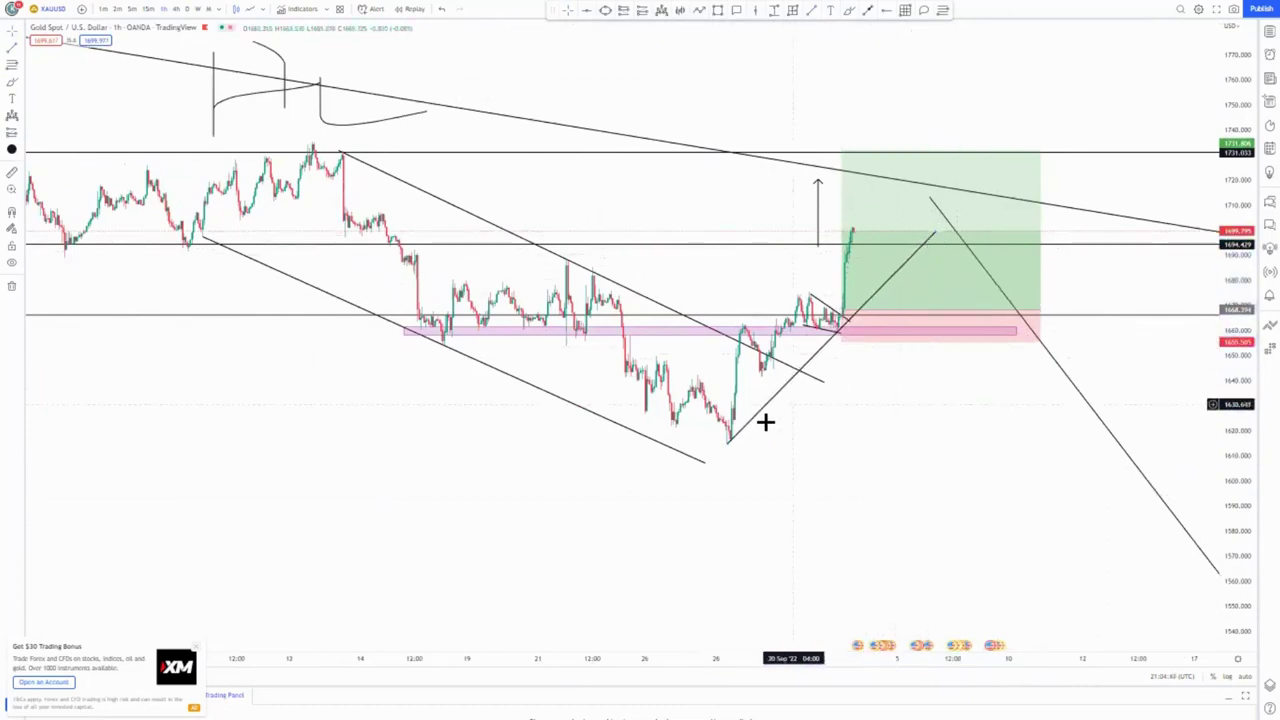
{"action": "left_click_drag", "start_coordinate": [799, 451], "coordinate": [787, 456]}
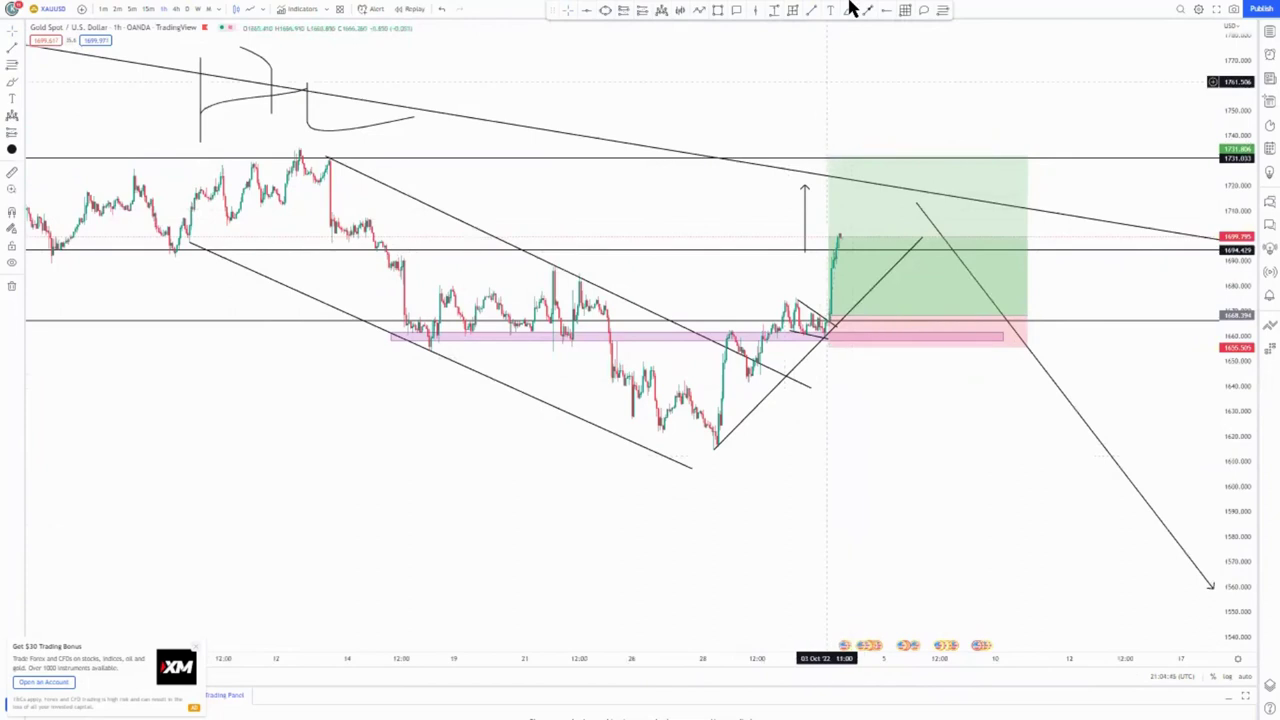
Brush a projected path from the current high, pulling back in a flag to the rising trend line and climbing to the 1,731 line
{"action": "mouse_move", "coordinate": [840, 235]}
{"action": "left_mouse_down"}
{"action": "mouse_move", "coordinate": [881, 280]}
{"action": "mouse_move", "coordinate": [869, 289]}
{"action": "mouse_move", "coordinate": [931, 159]}
{"action": "left_mouse_up"}
{"action": "scroll", "coordinate": [773, 426], "scroll_direction": "down", "scroll_amount": 3}
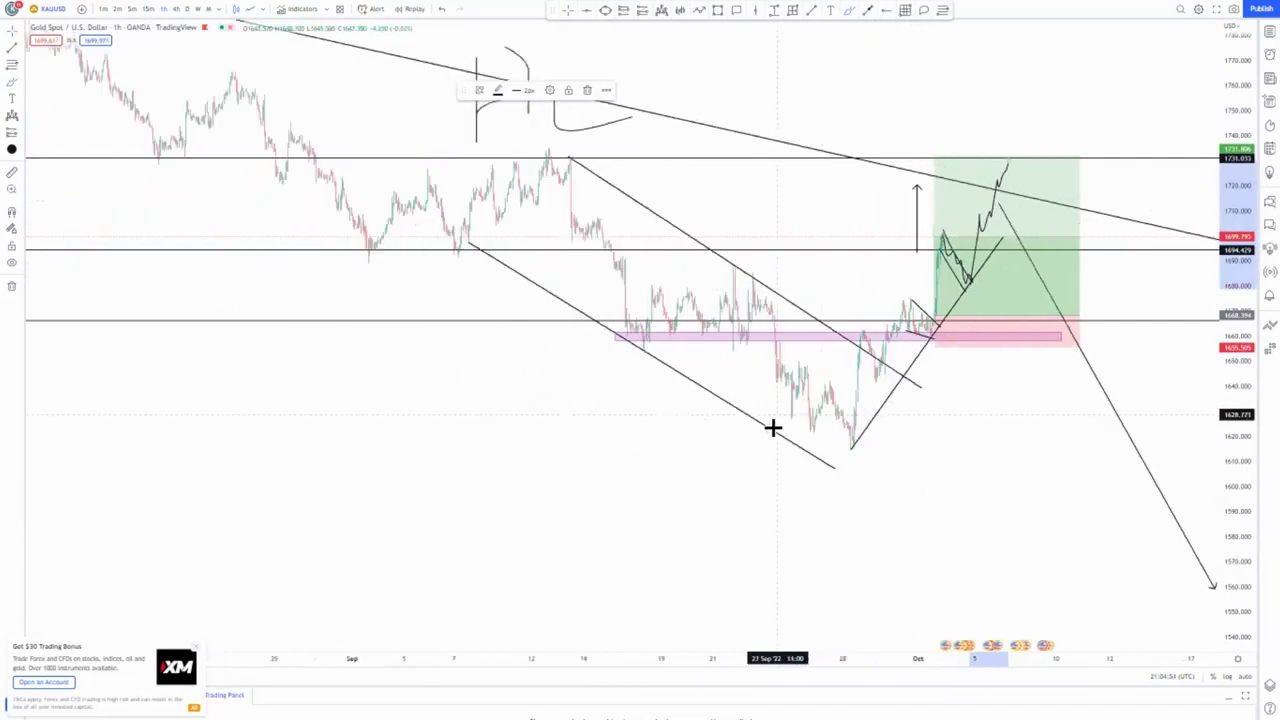
{"action": "scroll", "coordinate": [700, 416], "scroll_direction": "up", "scroll_amount": 2}
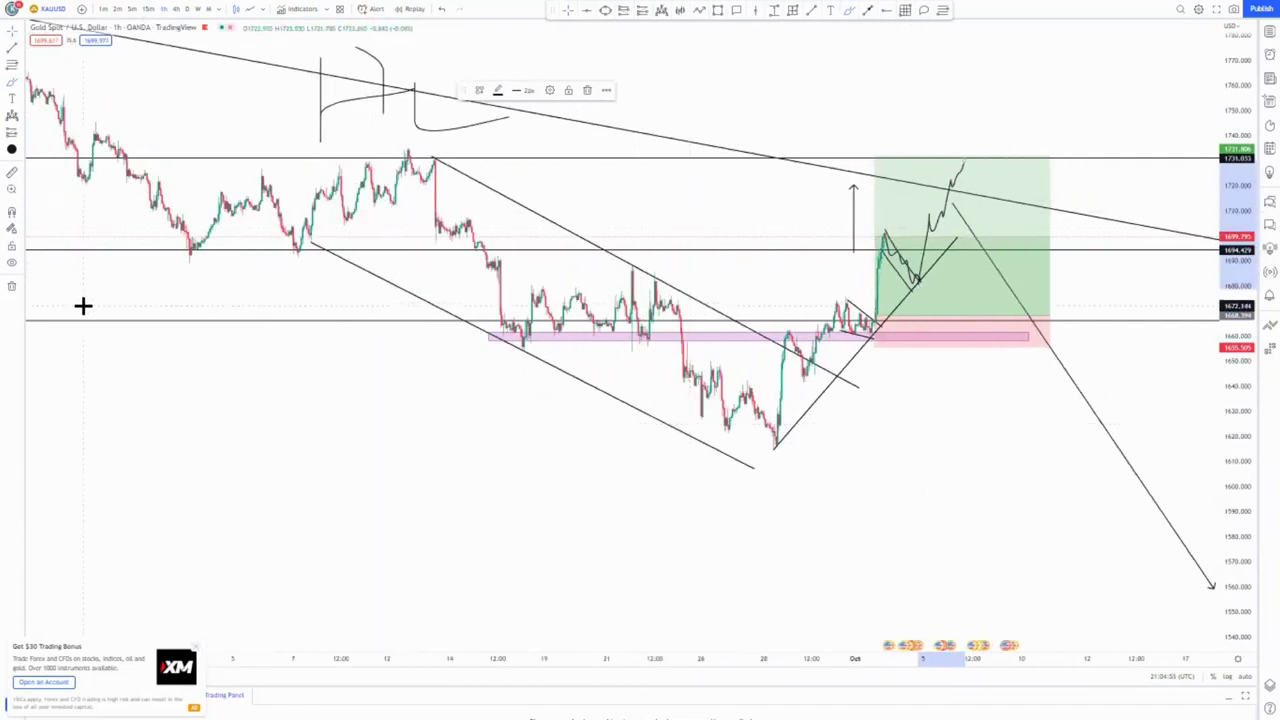
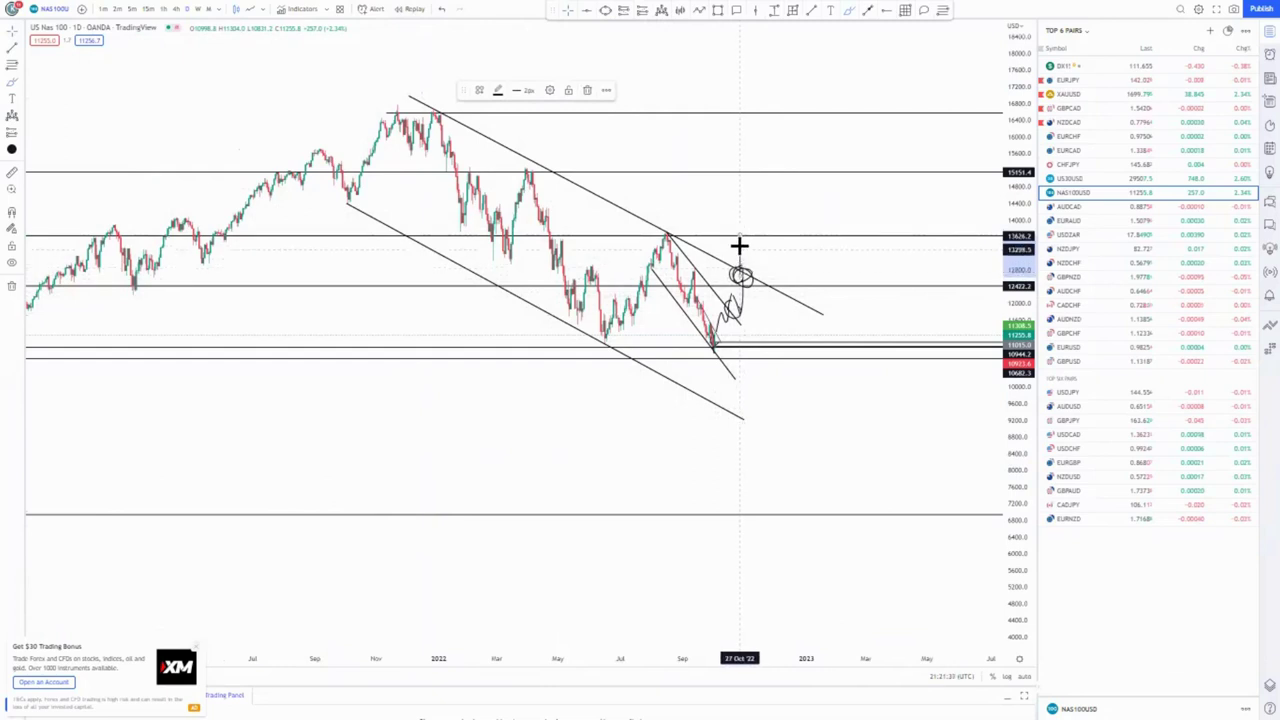
On the NAS100 daily chart, brush a projected rise to the 2022 high and an alternative double-bottom path, circling the lows near 10,900
{"action": "mouse_move", "coordinate": [740, 236]}
{"action": "left_mouse_down"}
{"action": "mouse_move", "coordinate": [762, 229]}
{"action": "mouse_move", "coordinate": [797, 111]}
{"action": "mouse_move", "coordinate": [789, 126]}
{"action": "mouse_move", "coordinate": [810, 113]}
{"action": "left_mouse_up"}
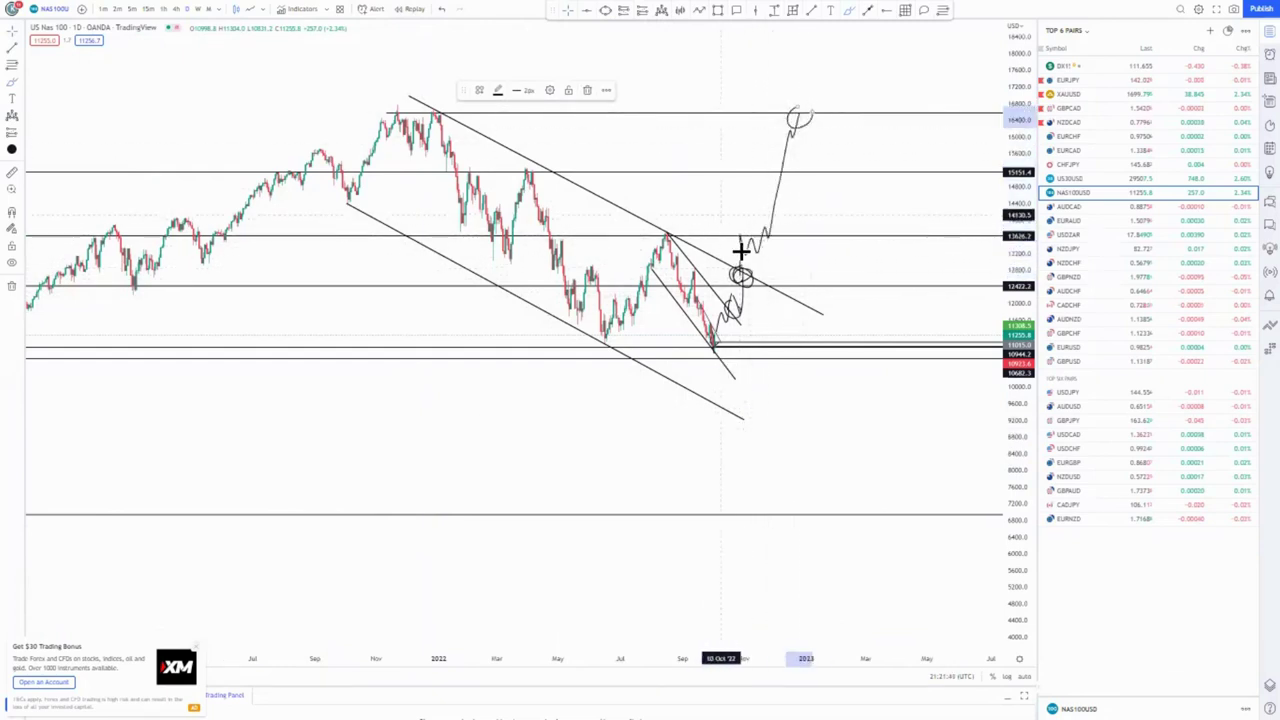
{"action": "left_click_drag", "start_coordinate": [743, 278], "coordinate": [771, 348]}
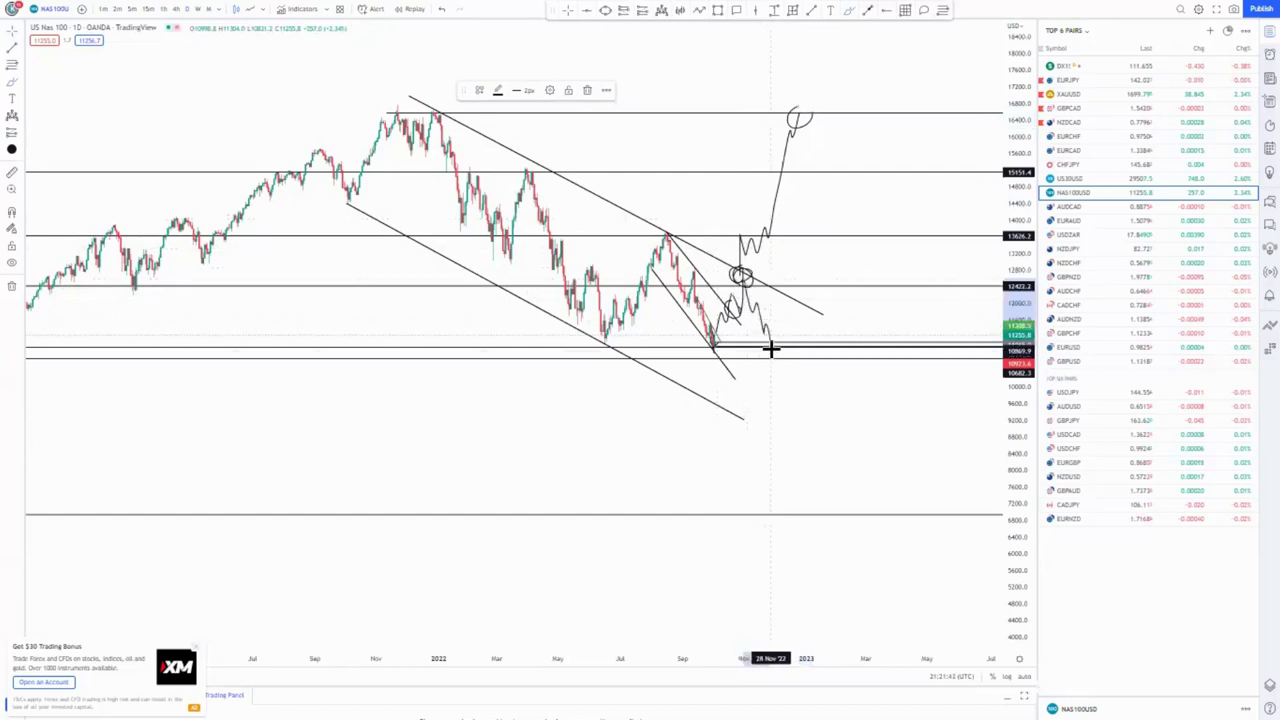
{"action": "left_click_drag", "start_coordinate": [606, 341], "coordinate": [608, 351]}
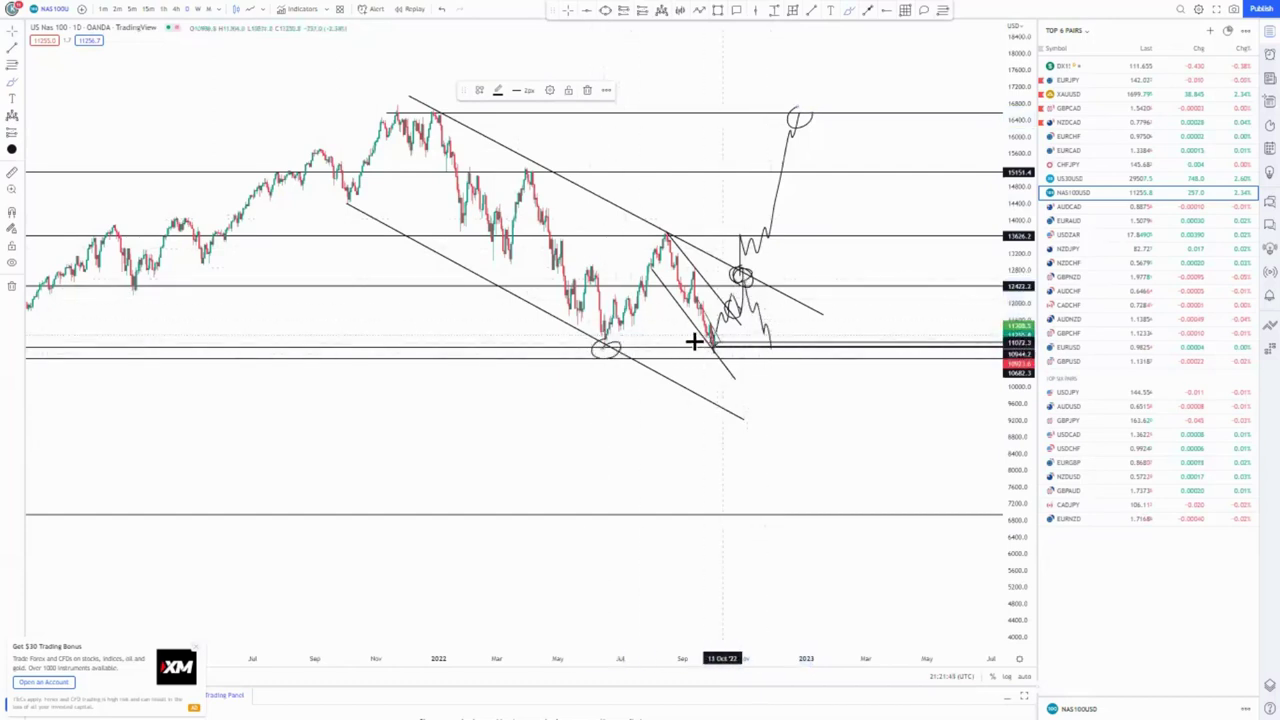
{"action": "mouse_move", "coordinate": [694, 340]}
{"action": "left_mouse_down"}
{"action": "mouse_move", "coordinate": [771, 346]}
{"action": "mouse_move", "coordinate": [840, 206]}
{"action": "left_mouse_up"}
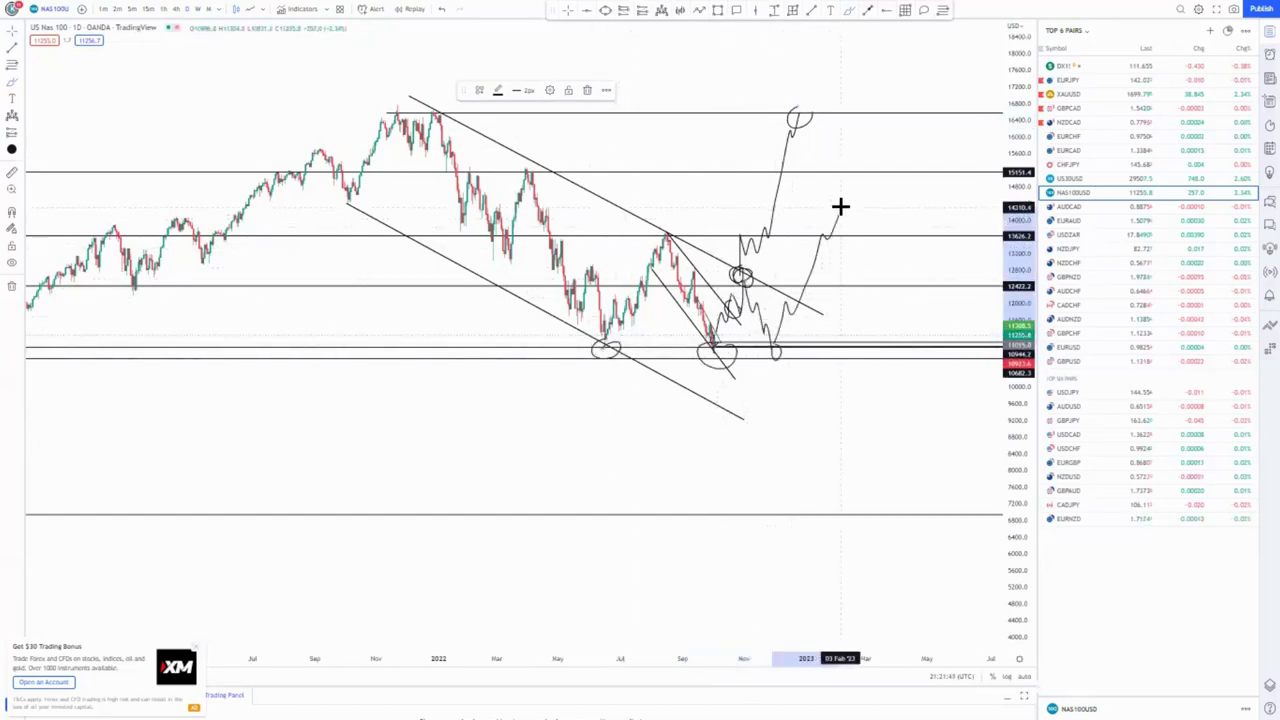
Undo all the brushed projections and circles on the NAS100 daily chart
{"action": "left_click", "coordinate": [440, 7]}
{"action": "left_click", "coordinate": [440, 7]}
{"action": "left_click", "coordinate": [440, 7]}
{"action": "left_click", "coordinate": [440, 7]}
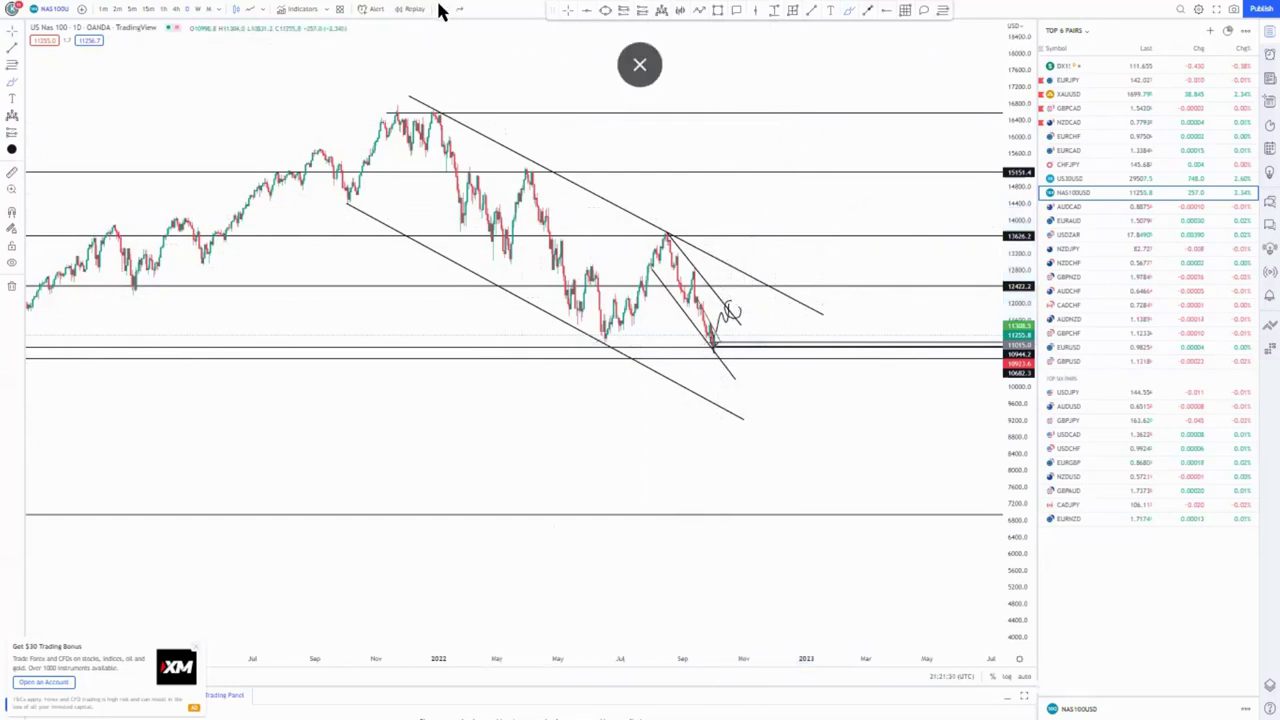
{"action": "left_click", "coordinate": [440, 10]}
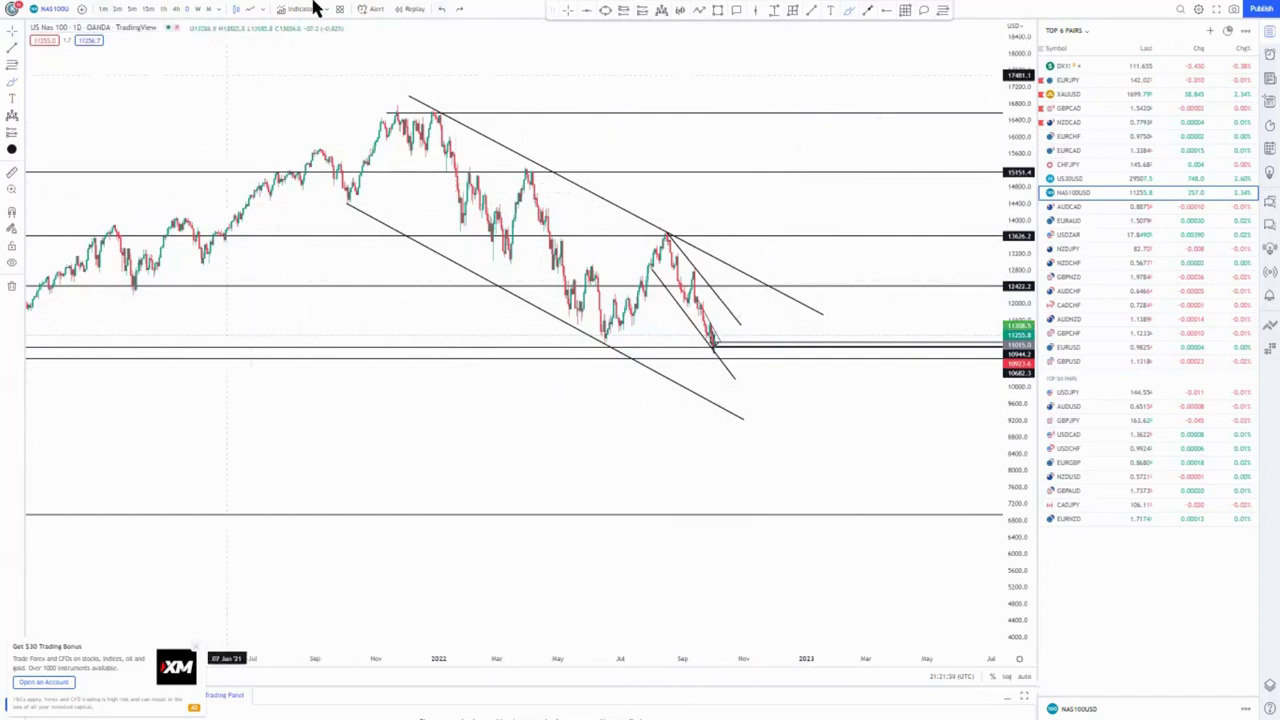
Circle the price reactions at the 13,626.2 level on a line chart, undo the circles, and return to candles
{"action": "left_click", "coordinate": [250, 10]}
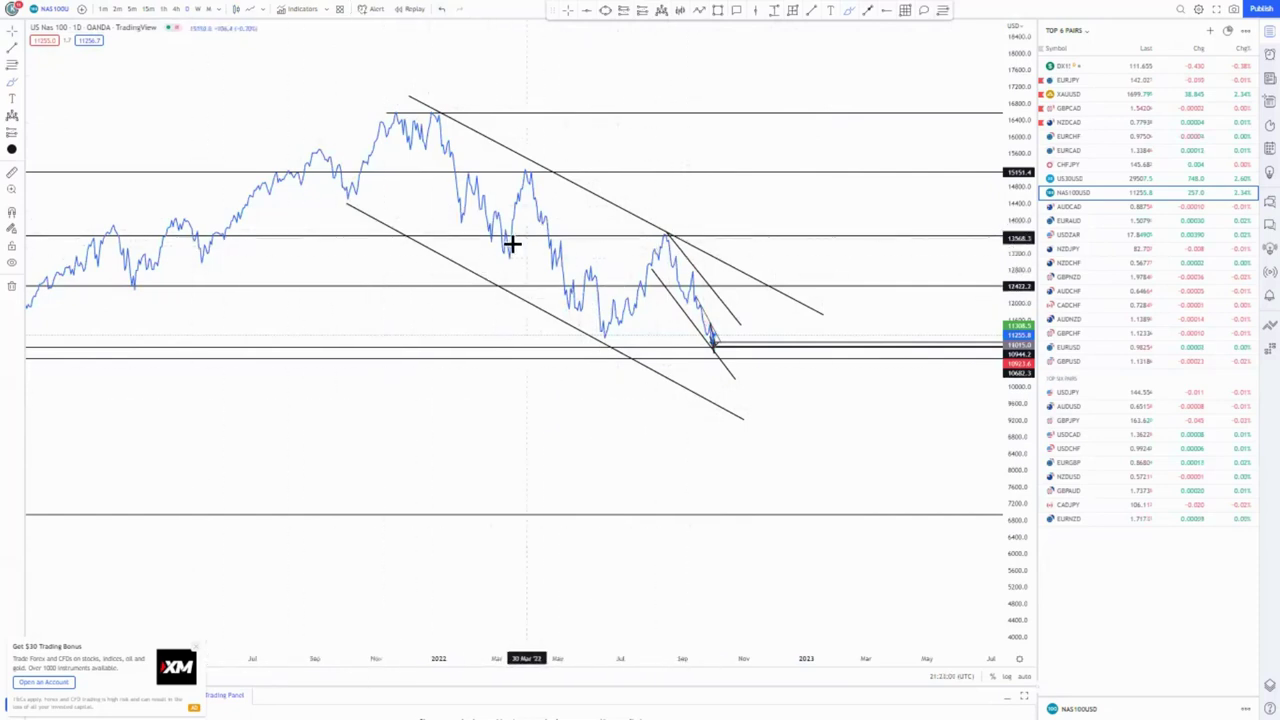
{"action": "left_click_drag", "start_coordinate": [481, 229], "coordinate": [487, 237]}
{"action": "left_click_drag", "start_coordinate": [652, 229], "coordinate": [664, 228]}
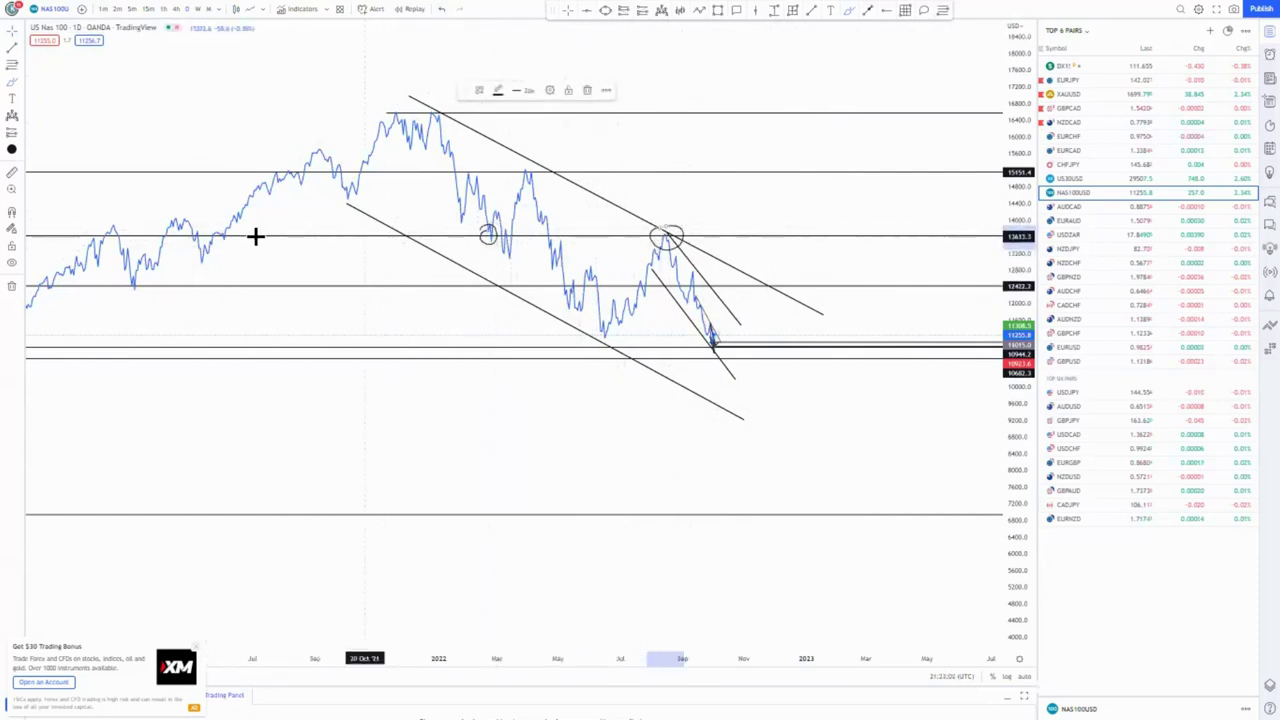
{"action": "left_click_drag", "start_coordinate": [255, 236], "coordinate": [193, 220]}
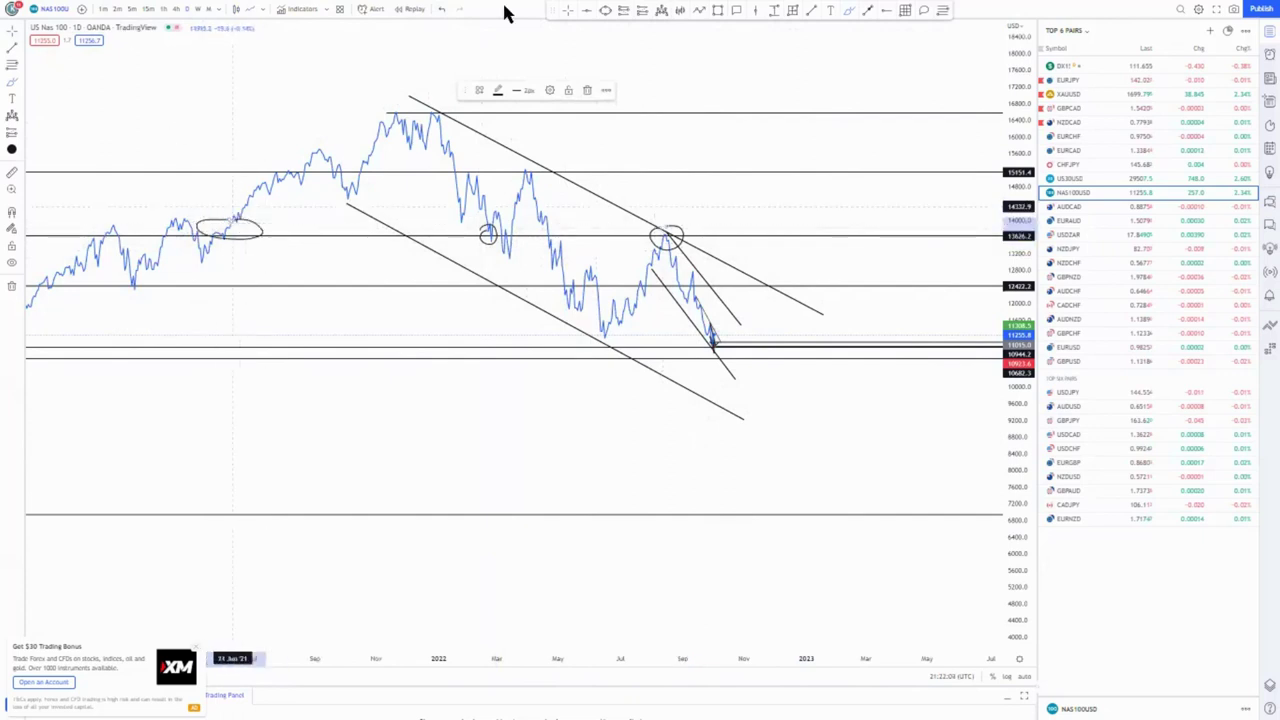
{"action": "left_click", "coordinate": [443, 10]}
{"action": "left_click", "coordinate": [443, 10]}
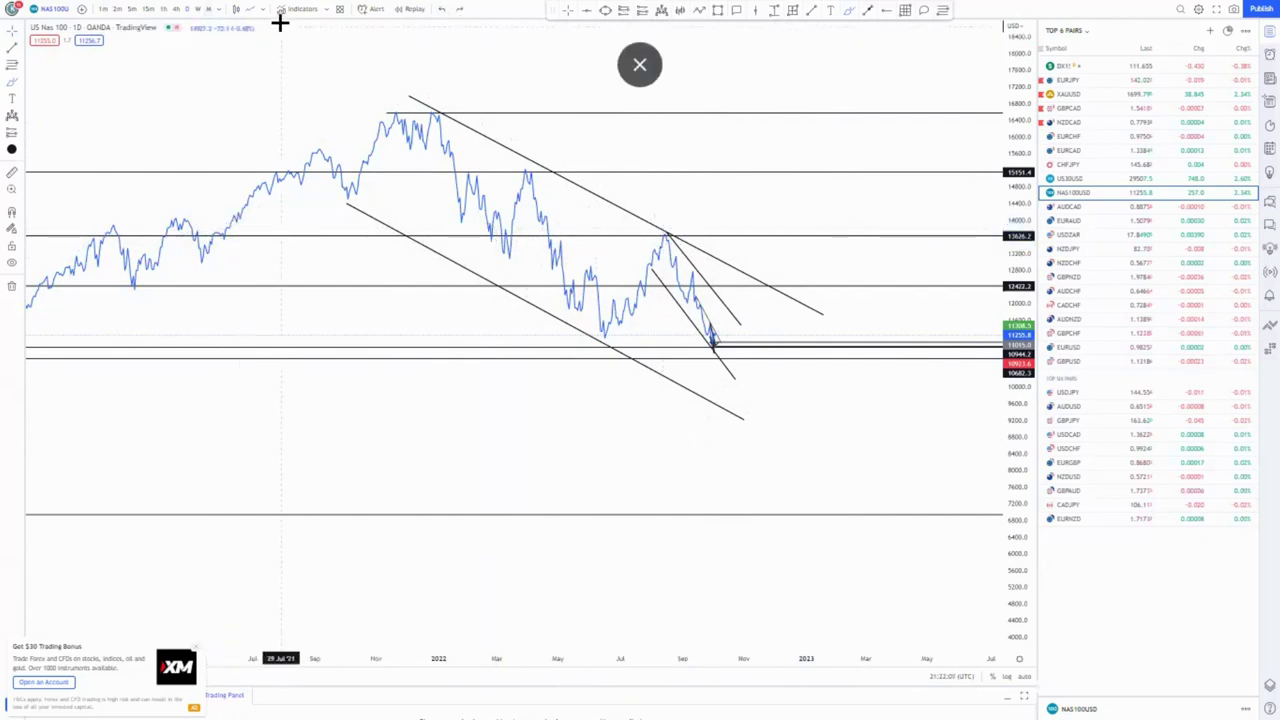
{"action": "left_click", "coordinate": [237, 9]}
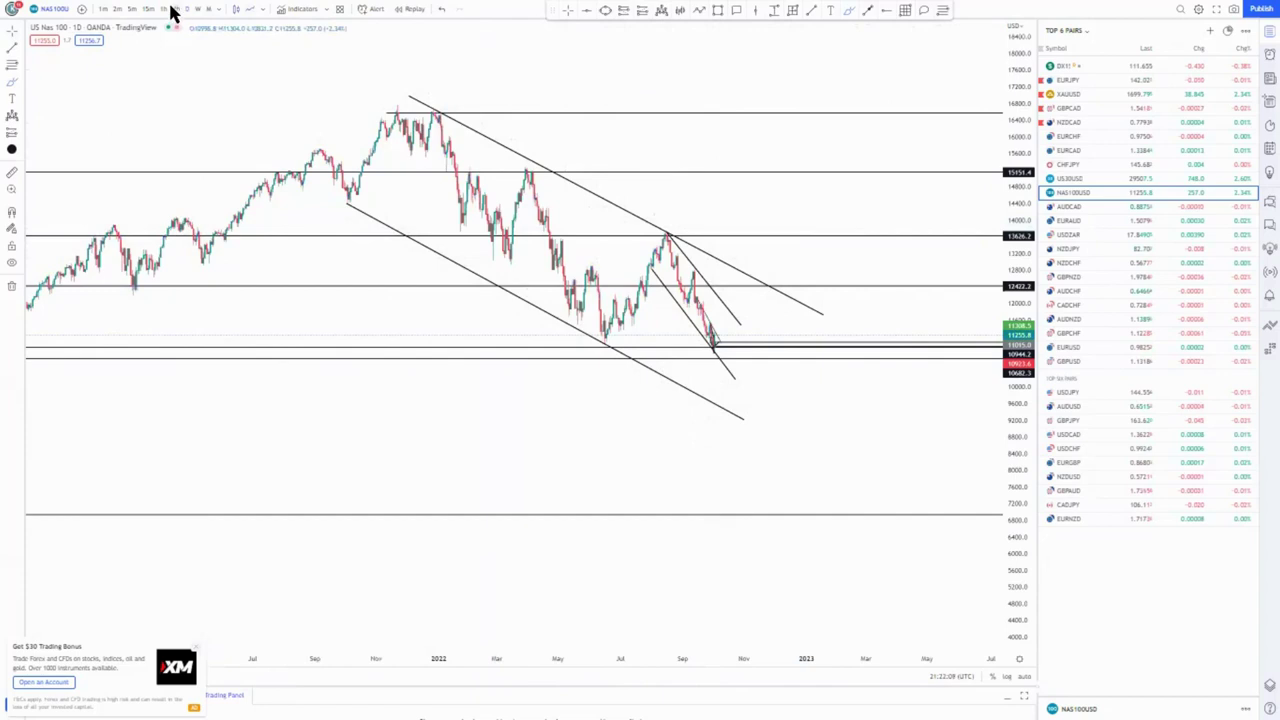
Switch the NAS100 chart to the 1-hour timeframe and reset its view around the falling flag and the long position
{"action": "left_click", "coordinate": [161, 9]}
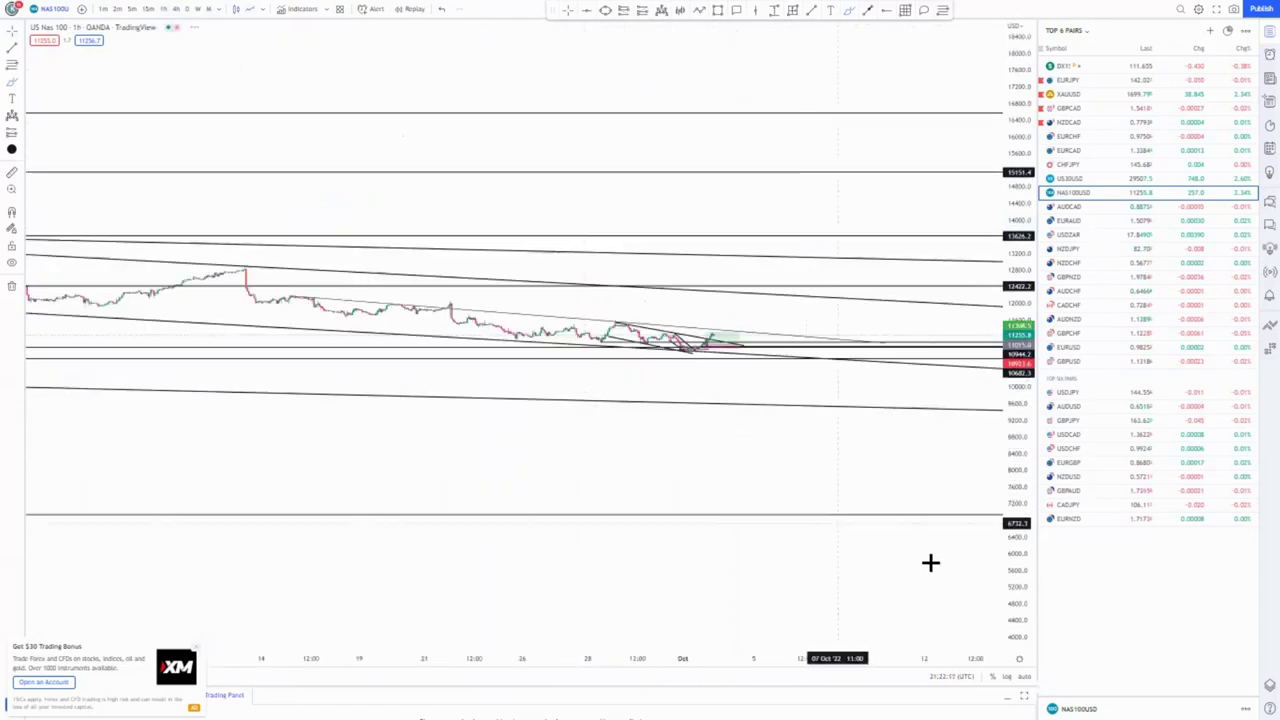
{"action": "right_click", "coordinate": [753, 446]}
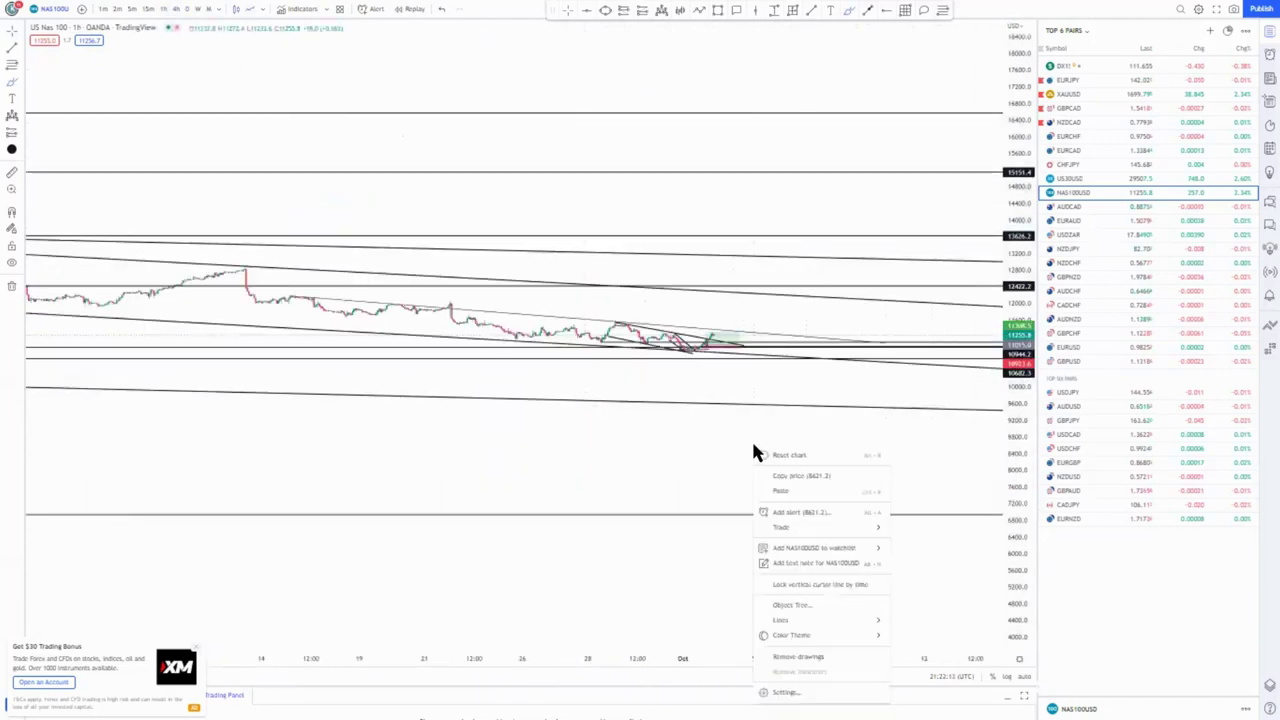
{"action": "left_click", "coordinate": [783, 455]}
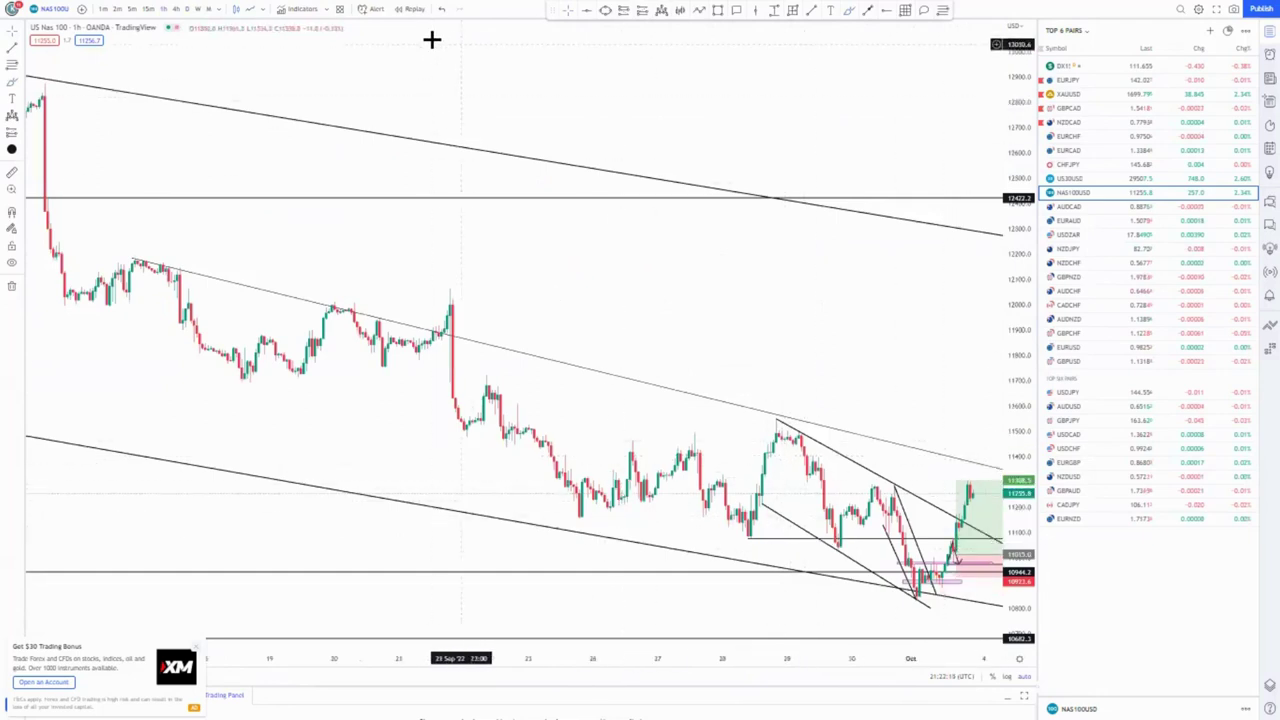
{"action": "left_click_drag", "start_coordinate": [654, 329], "coordinate": [577, 211]}
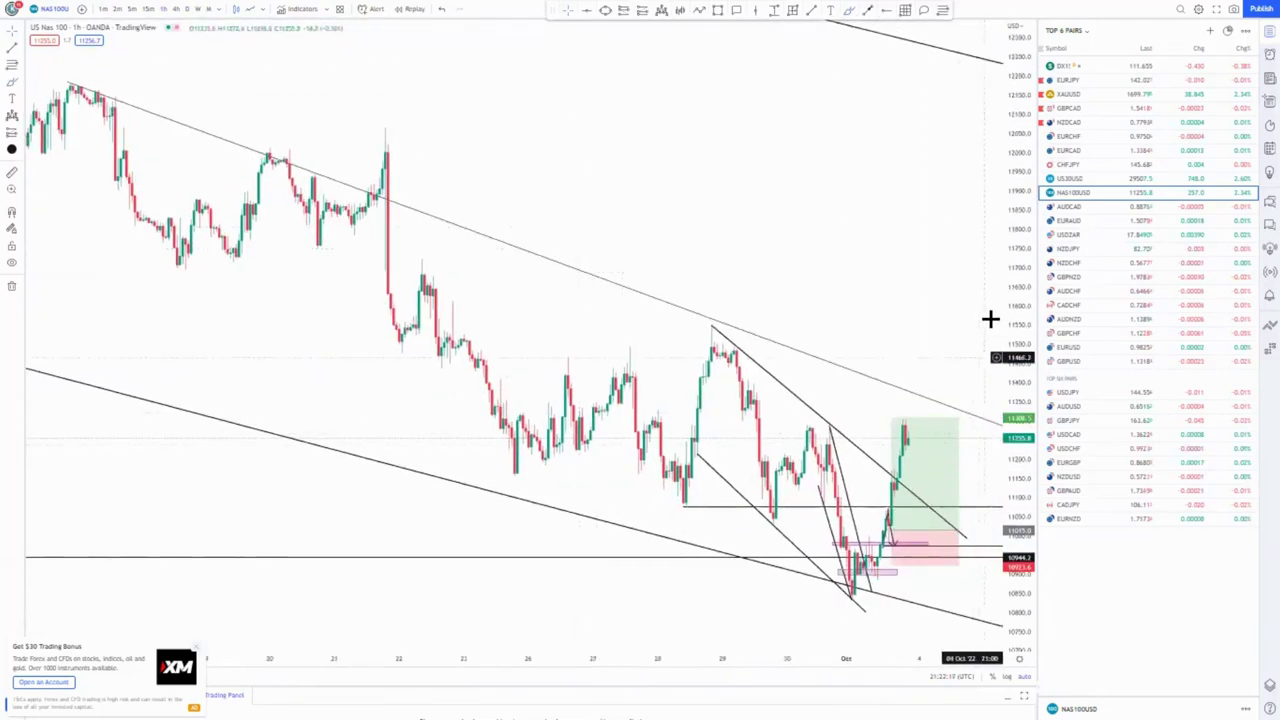
{"action": "mouse_move", "coordinate": [763, 534]}
{"action": "left_mouse_down"}
{"action": "mouse_move", "coordinate": [593, 406]}
{"action": "mouse_move", "coordinate": [585, 421]}
{"action": "left_mouse_up"}
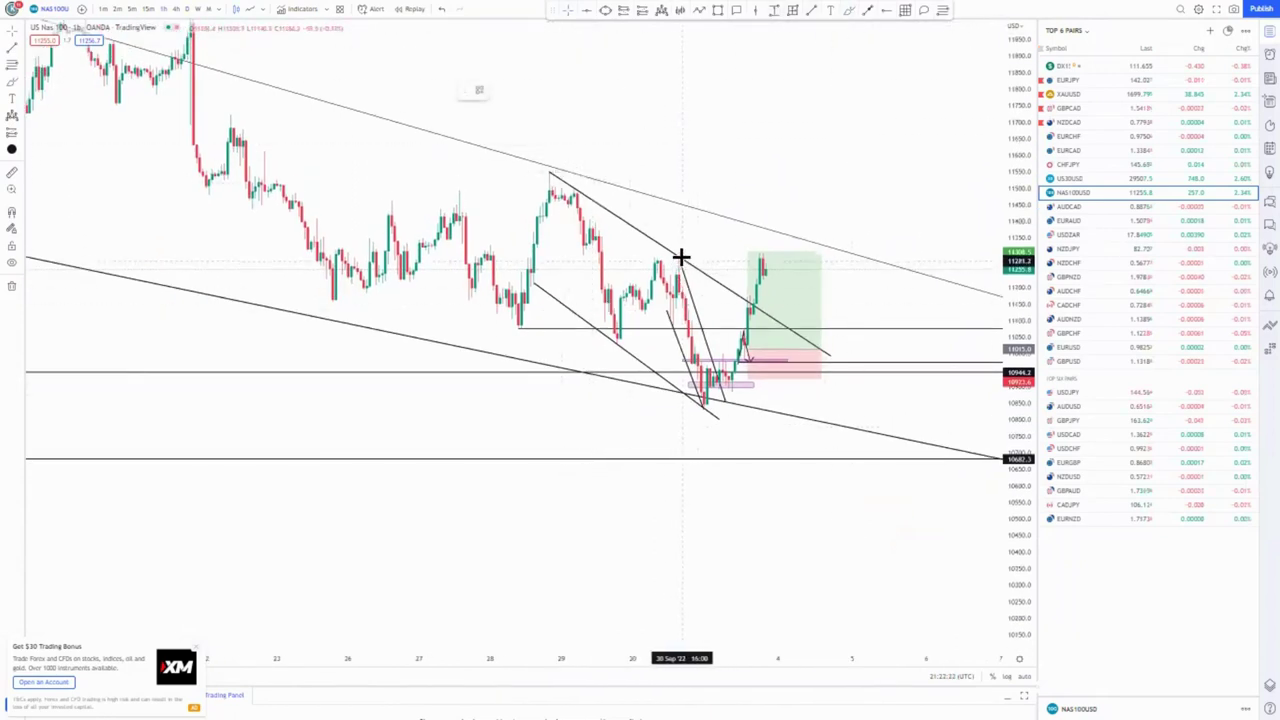
Brush over the small falling flag and the breakout rally on the 1-hour chart, and undo the strokes
{"action": "mouse_move", "coordinate": [681, 259]}
{"action": "left_mouse_down"}
{"action": "mouse_move", "coordinate": [726, 406]}
{"action": "mouse_move", "coordinate": [707, 398]}
{"action": "left_mouse_up"}
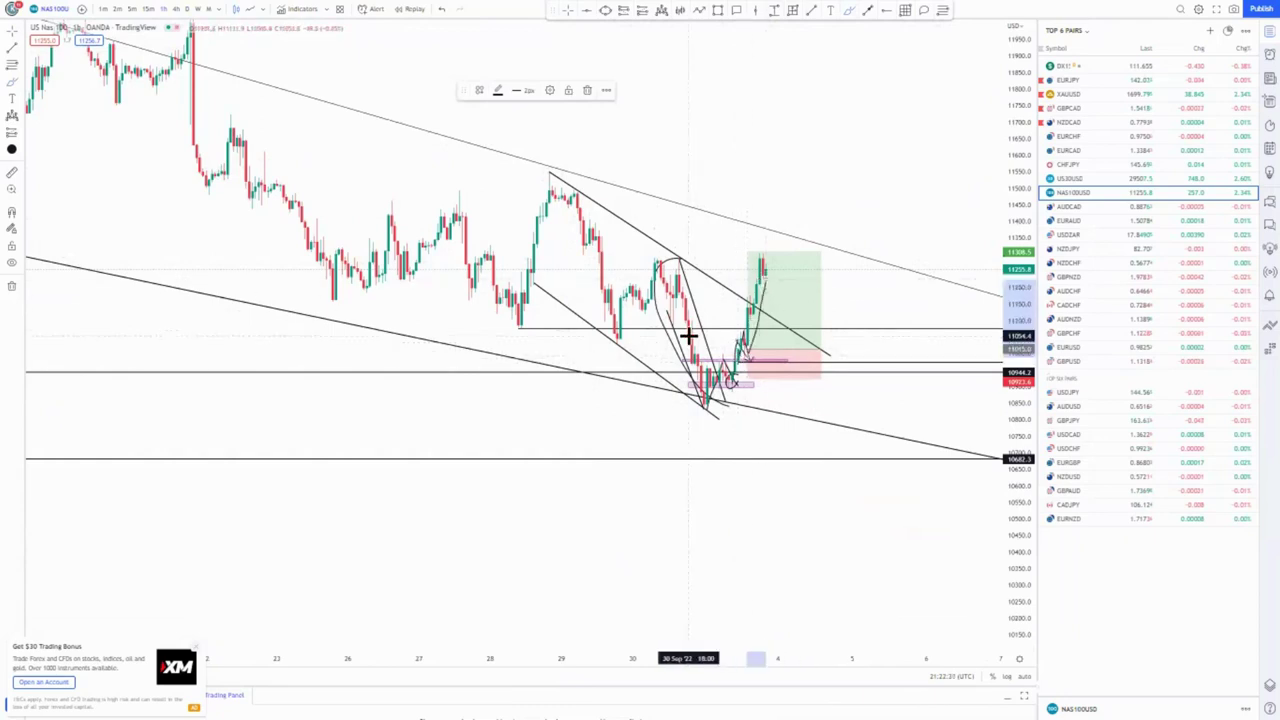
{"action": "left_click", "coordinate": [442, 10]}
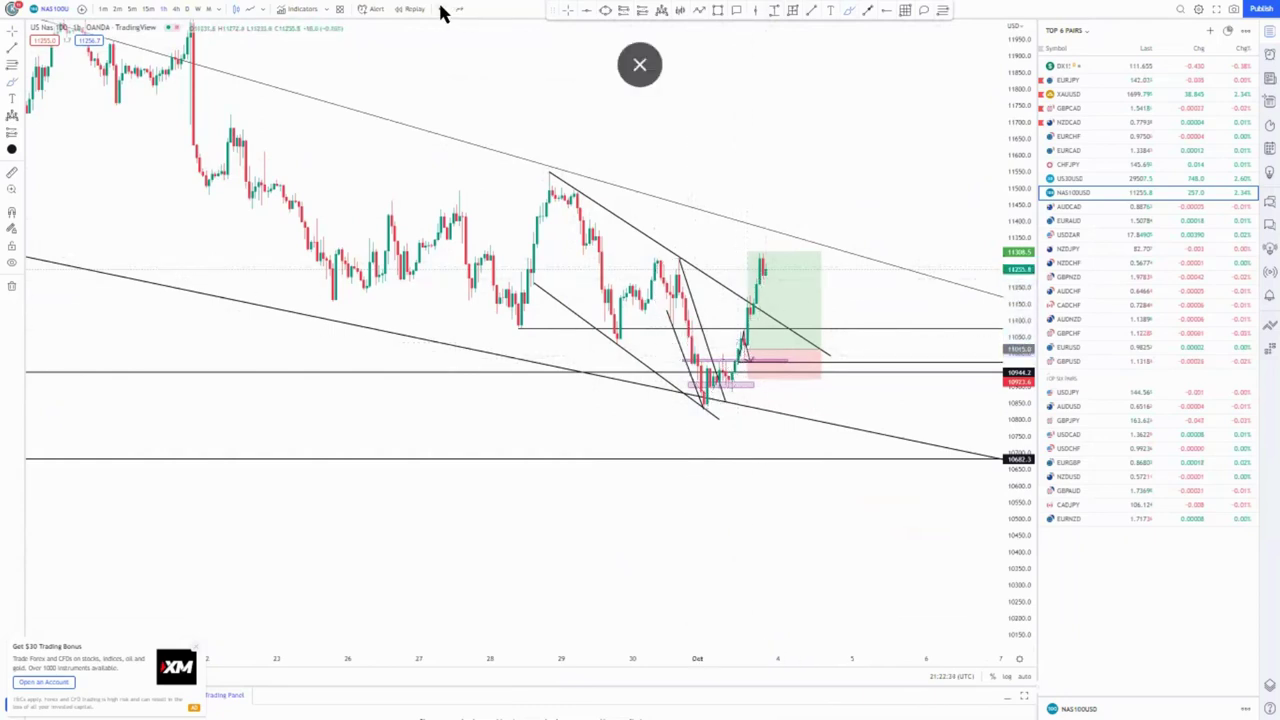
Switch NAS100 to the 15-minute timeframe and enlarge the candles around the purple zones and the long position
{"action": "left_click", "coordinate": [148, 9]}
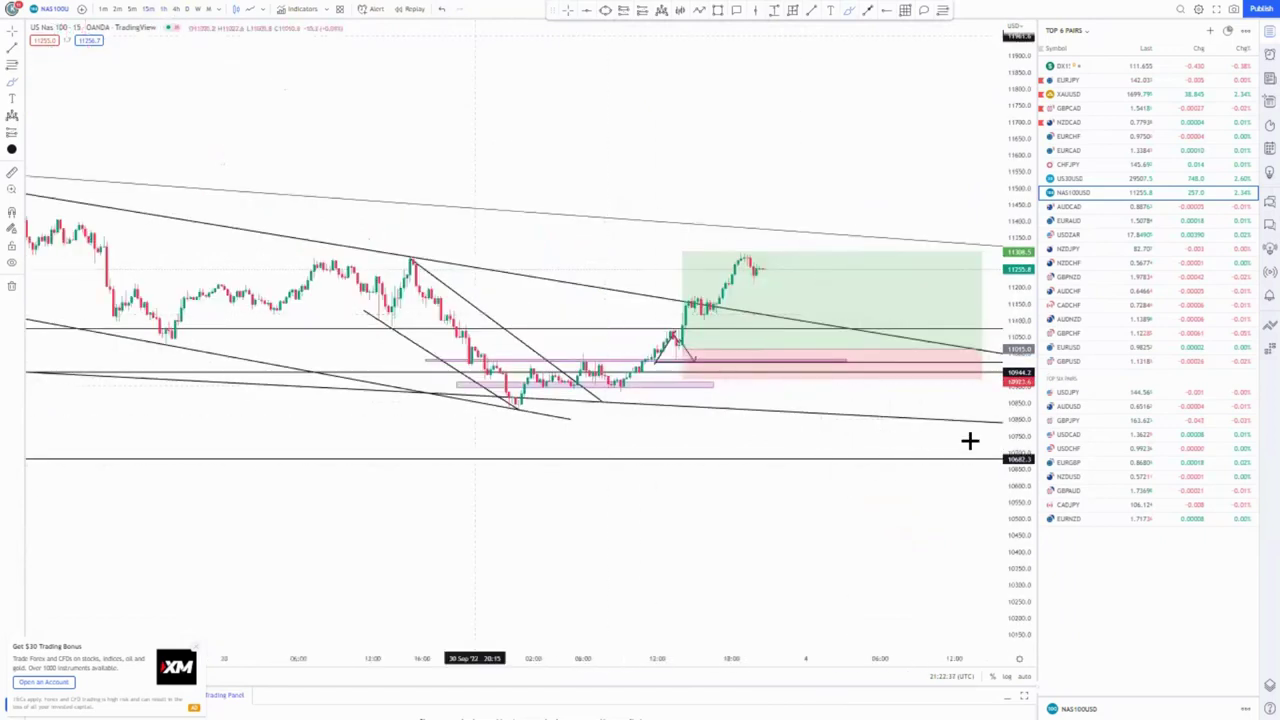
{"action": "left_click_drag", "start_coordinate": [1014, 574], "coordinate": [1014, 447]}
{"action": "left_click_drag", "start_coordinate": [837, 557], "coordinate": [832, 553]}
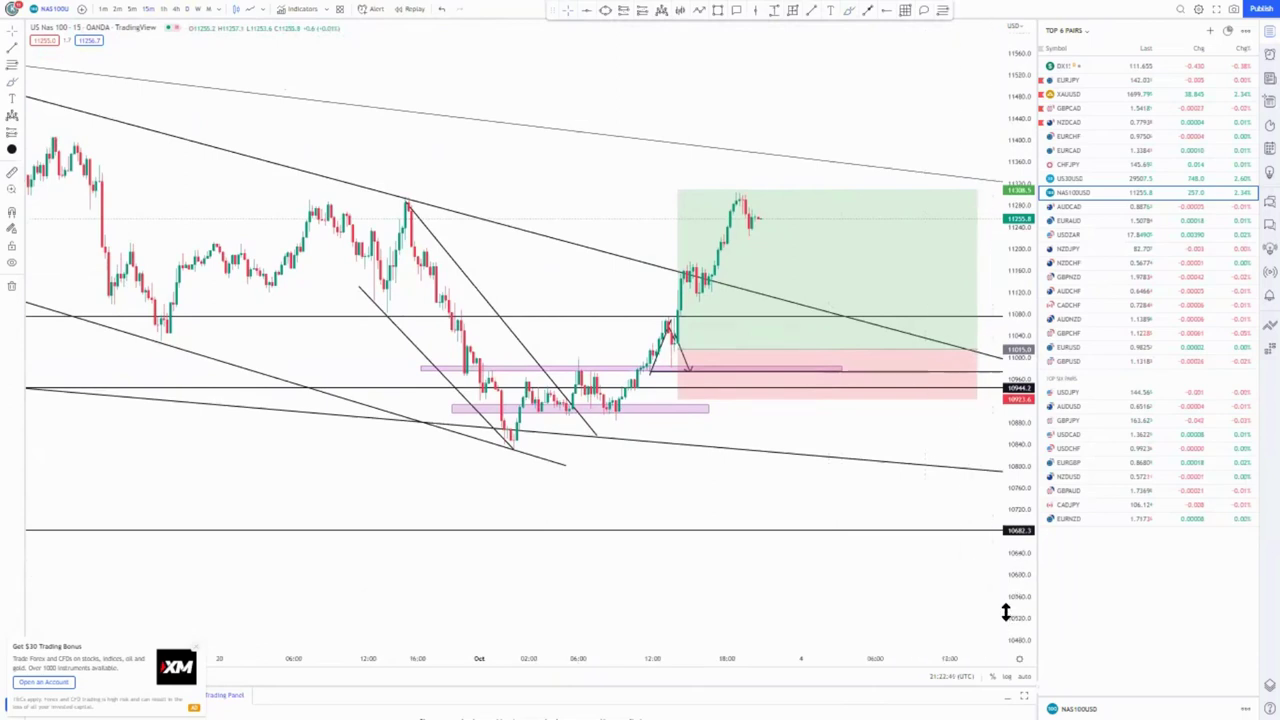
{"action": "left_click_drag", "start_coordinate": [1006, 612], "coordinate": [950, 497]}
{"action": "left_click_drag", "start_coordinate": [674, 554], "coordinate": [646, 531]}
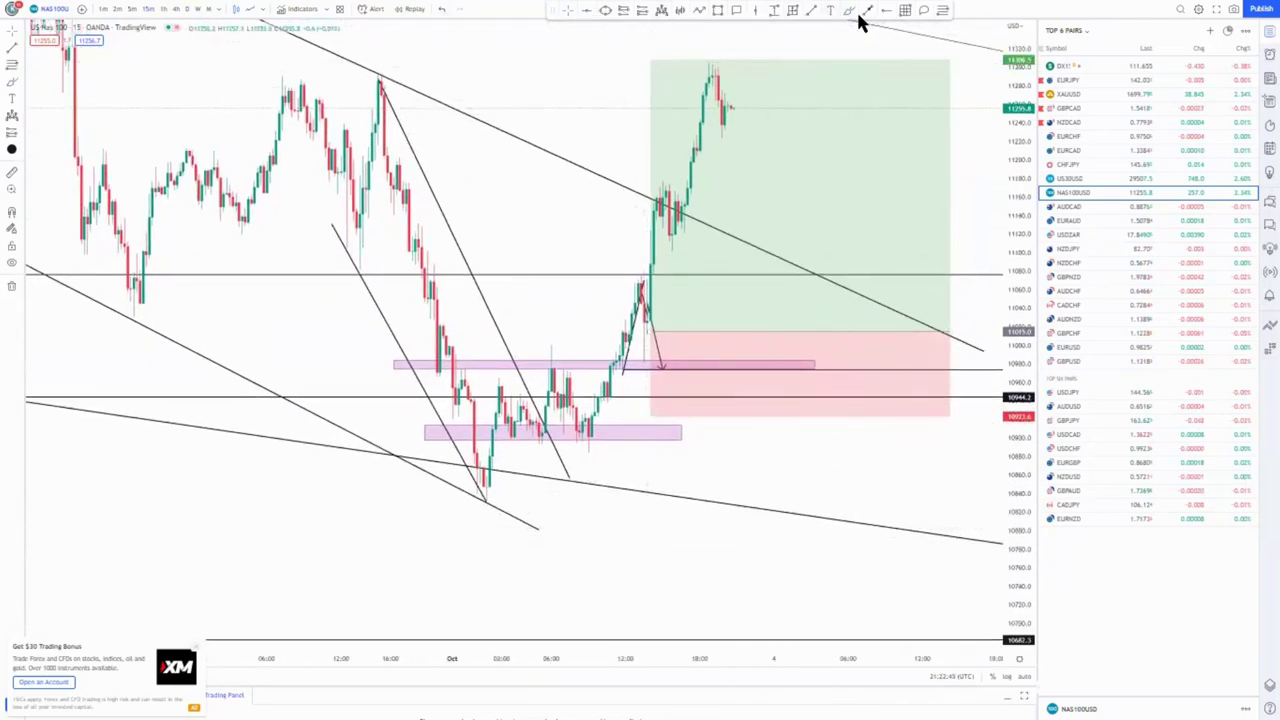
Circle the price reactions at the upper purple zone, brush the retest and rally through the long position, and undo the markings
{"action": "mouse_move", "coordinate": [445, 353]}
{"action": "left_mouse_down"}
{"action": "mouse_move", "coordinate": [431, 346]}
{"action": "mouse_move", "coordinate": [440, 355]}
{"action": "left_mouse_up"}
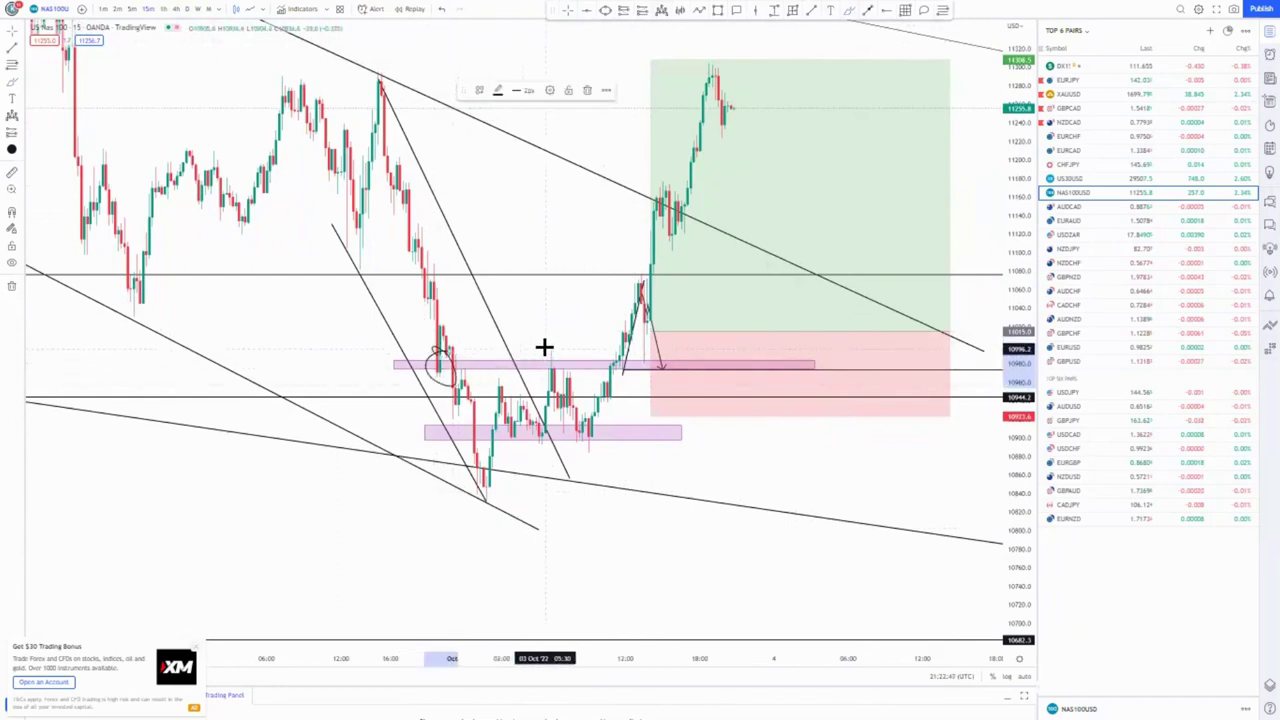
{"action": "left_click_drag", "start_coordinate": [542, 346], "coordinate": [536, 344]}
{"action": "left_click_drag", "start_coordinate": [614, 369], "coordinate": [640, 280]}
{"action": "mouse_move", "coordinate": [651, 366]}
{"action": "left_mouse_down"}
{"action": "mouse_move", "coordinate": [663, 260]}
{"action": "mouse_move", "coordinate": [731, 80]}
{"action": "left_mouse_up"}
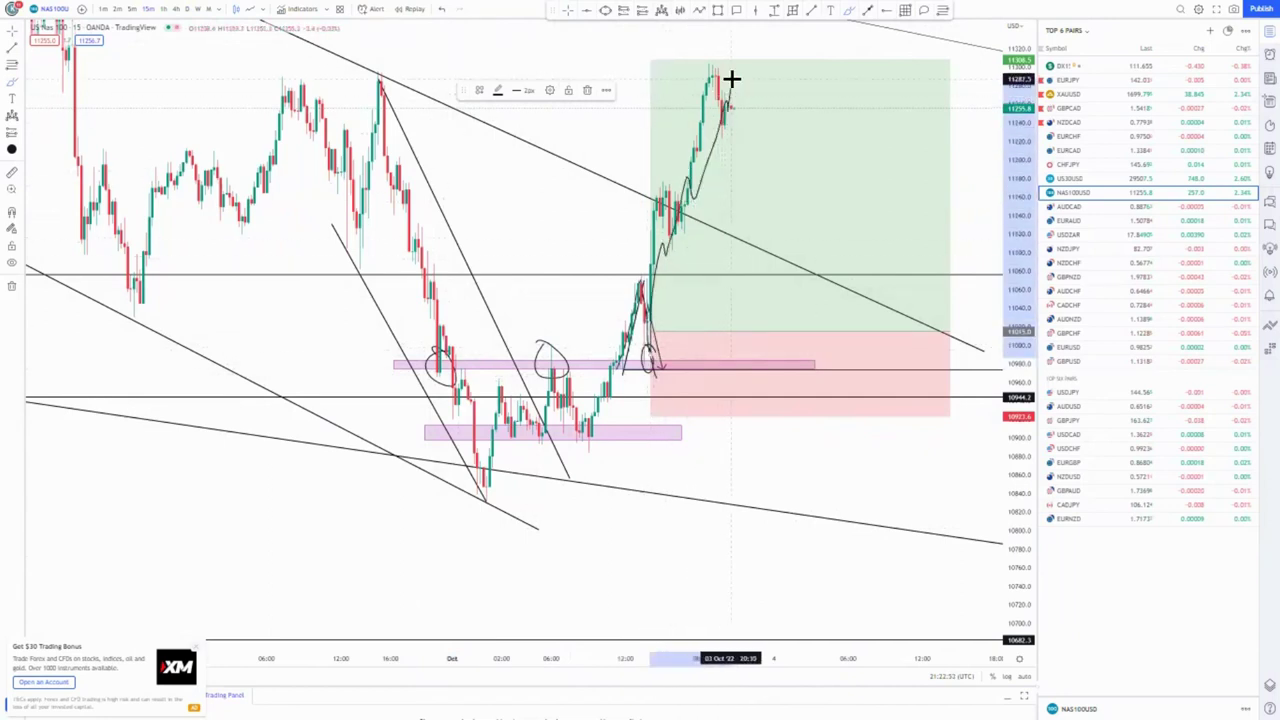
{"action": "left_click", "coordinate": [442, 10]}
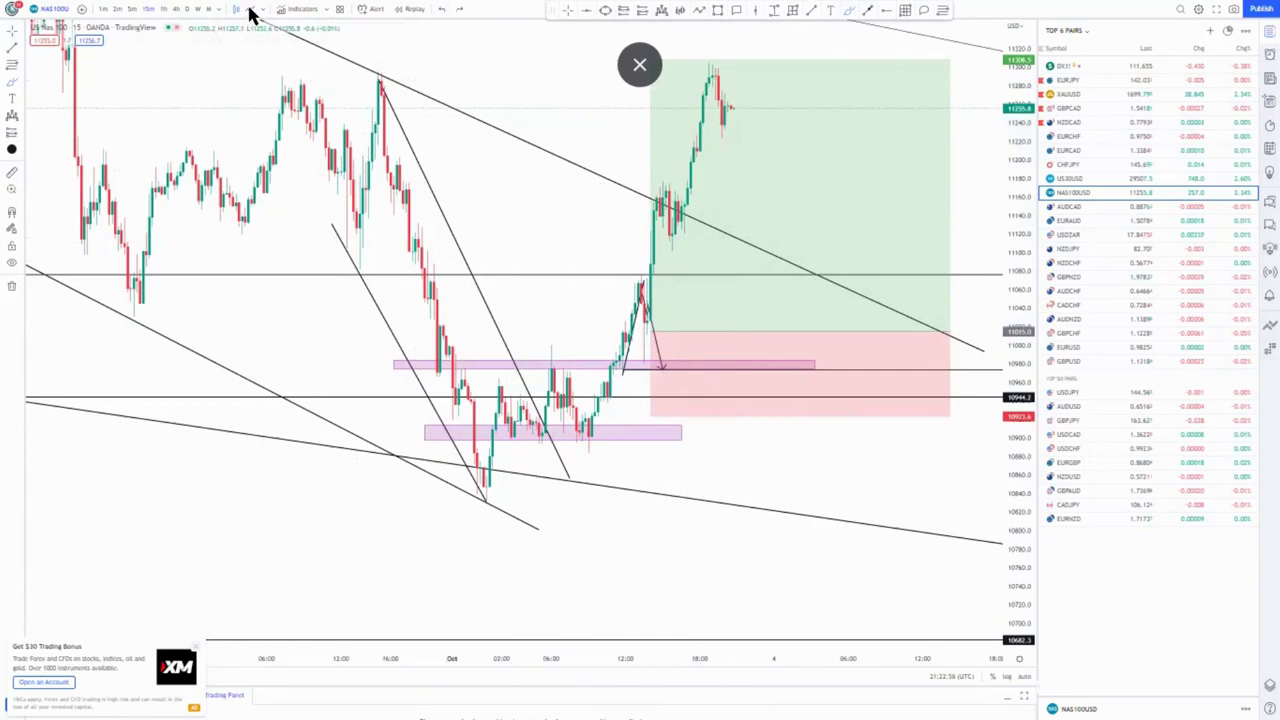
On a line chart, circle the upper purple zone's reactions and brush a retest and rally, clear the strokes, and return to candles
{"action": "mouse_move", "coordinate": [442, 361]}
{"action": "left_mouse_down"}
{"action": "mouse_move", "coordinate": [397, 366]}
{"action": "mouse_move", "coordinate": [422, 357]}
{"action": "left_mouse_up"}
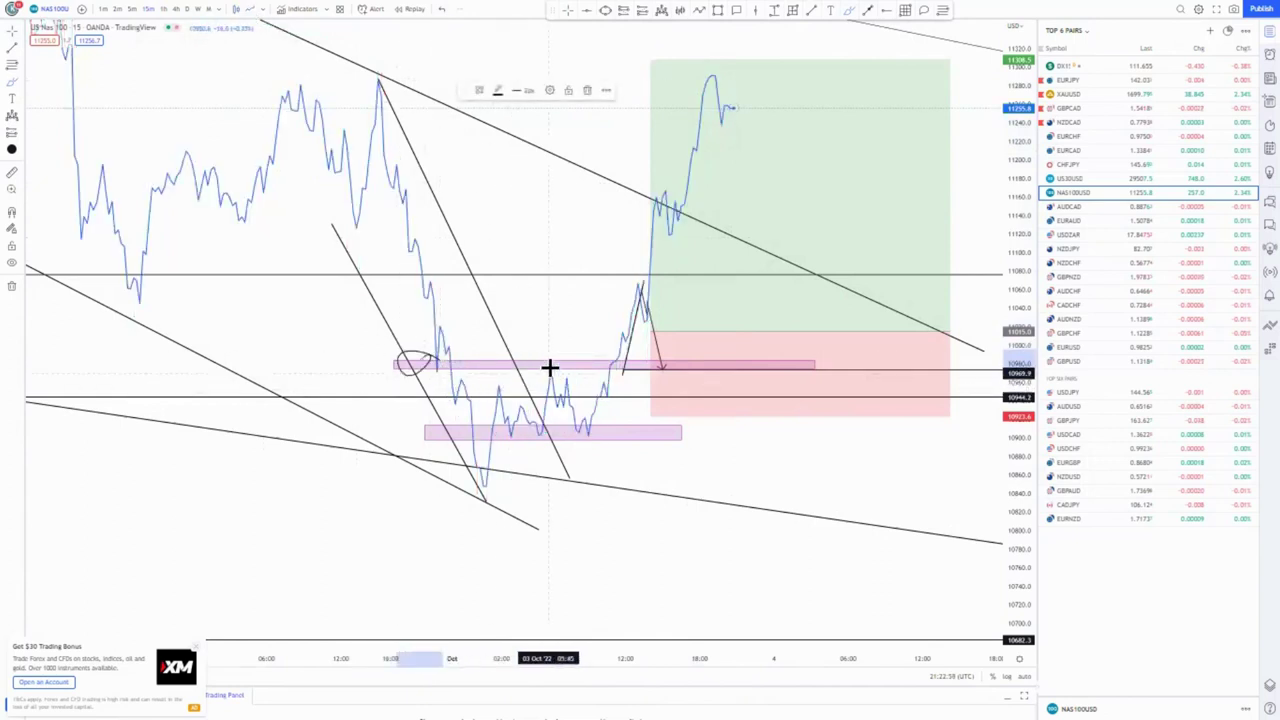
{"action": "left_click_drag", "start_coordinate": [544, 370], "coordinate": [548, 363]}
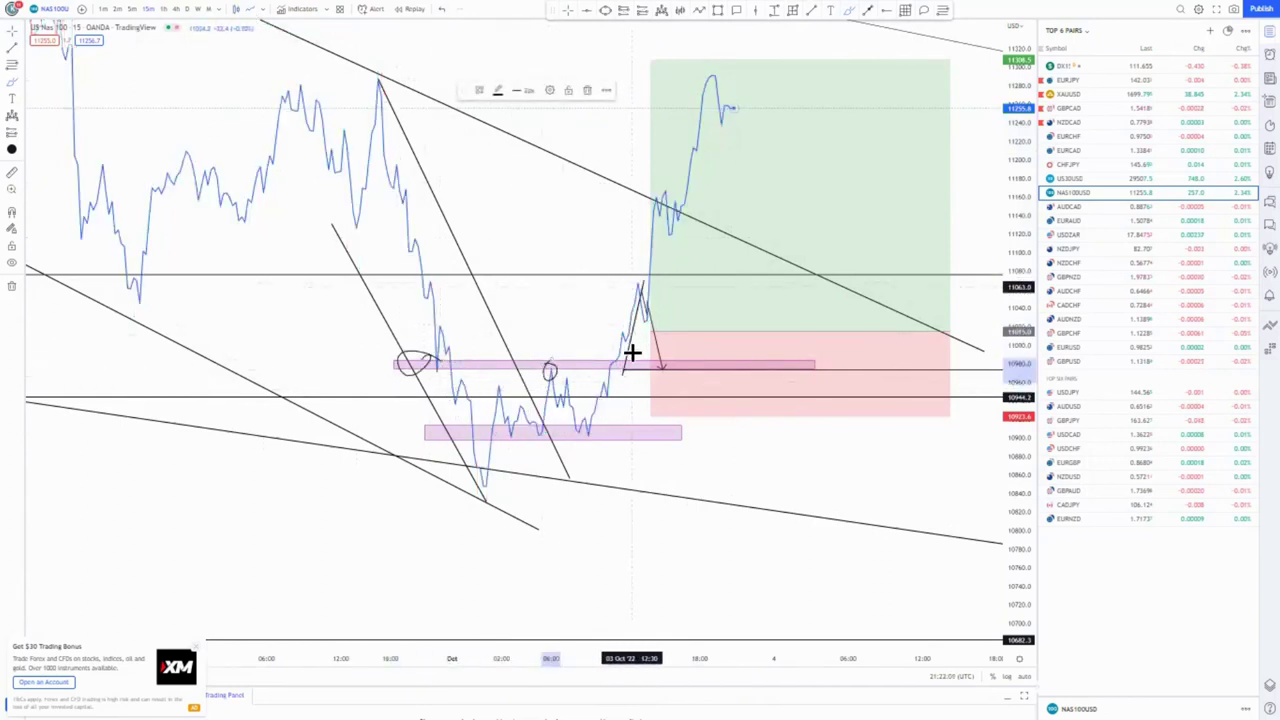
{"action": "mouse_move", "coordinate": [632, 352]}
{"action": "left_mouse_down"}
{"action": "mouse_move", "coordinate": [651, 346]}
{"action": "mouse_move", "coordinate": [654, 360]}
{"action": "mouse_move", "coordinate": [728, 170]}
{"action": "left_mouse_up"}
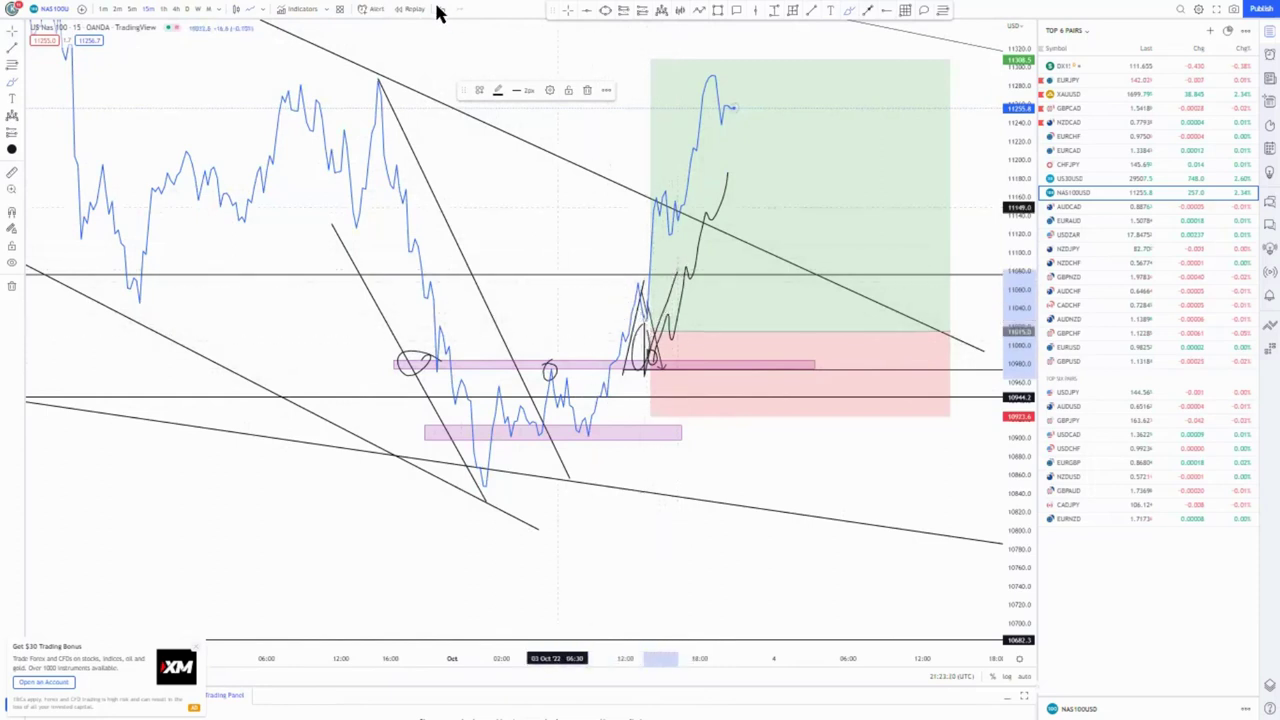
{"action": "key", "text": "Delete"}
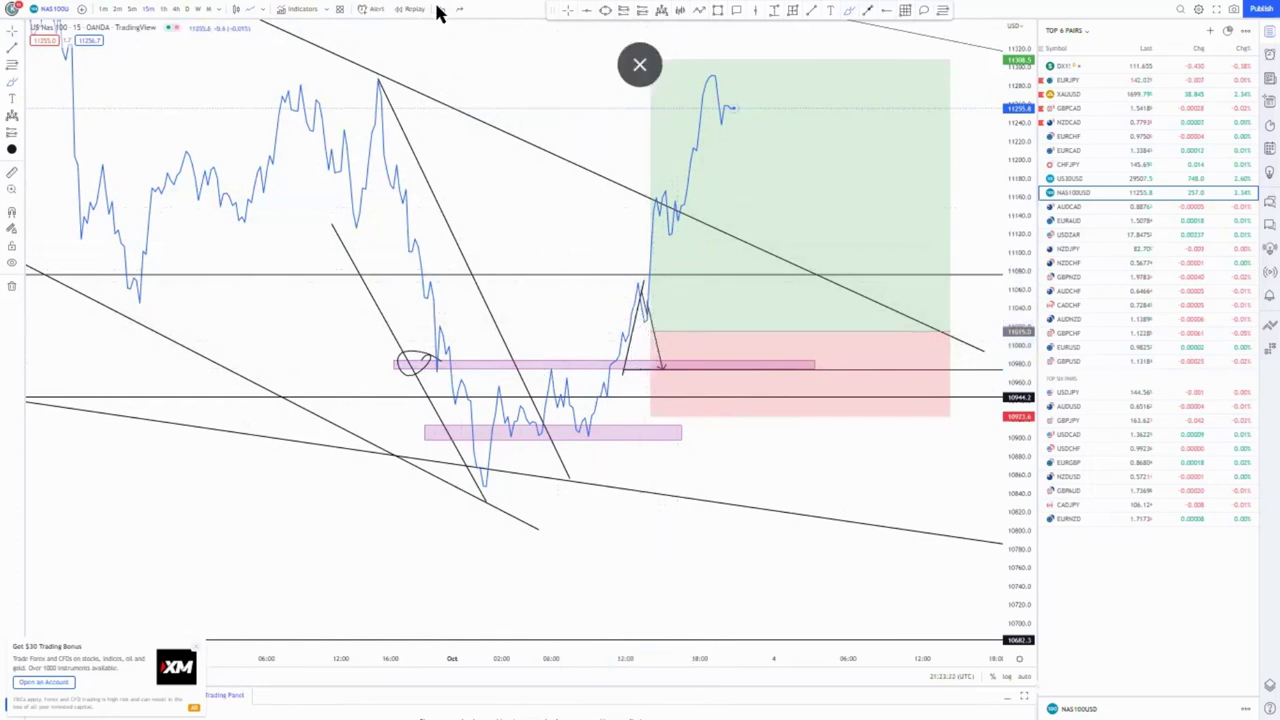
{"action": "left_click", "coordinate": [235, 15]}
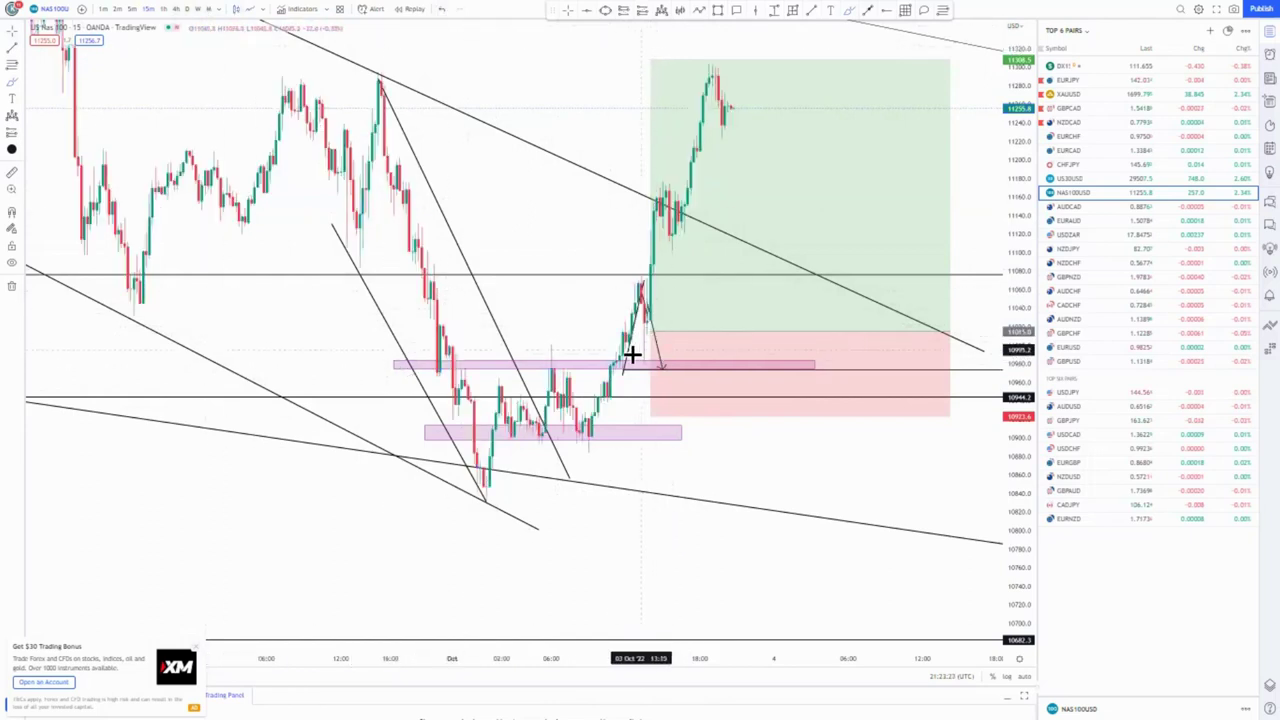
Circle the candle wick retesting the upper purple zone just before the long entry on the 15-minute chart
{"action": "left_click_drag", "start_coordinate": [643, 343], "coordinate": [643, 349]}
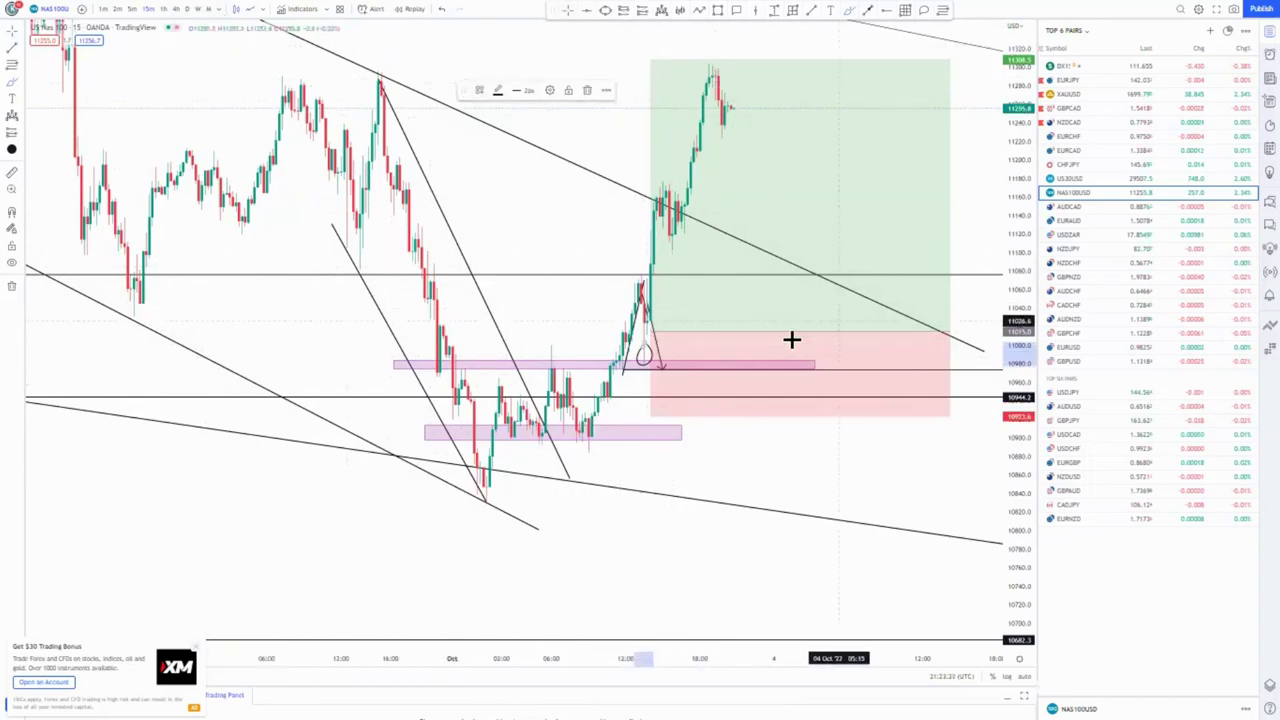
{"action": "left_click_drag", "start_coordinate": [1026, 104], "coordinate": [1022, 229]}
{"action": "scroll", "coordinate": [537, 506], "scroll_direction": "down", "scroll_amount": 10}
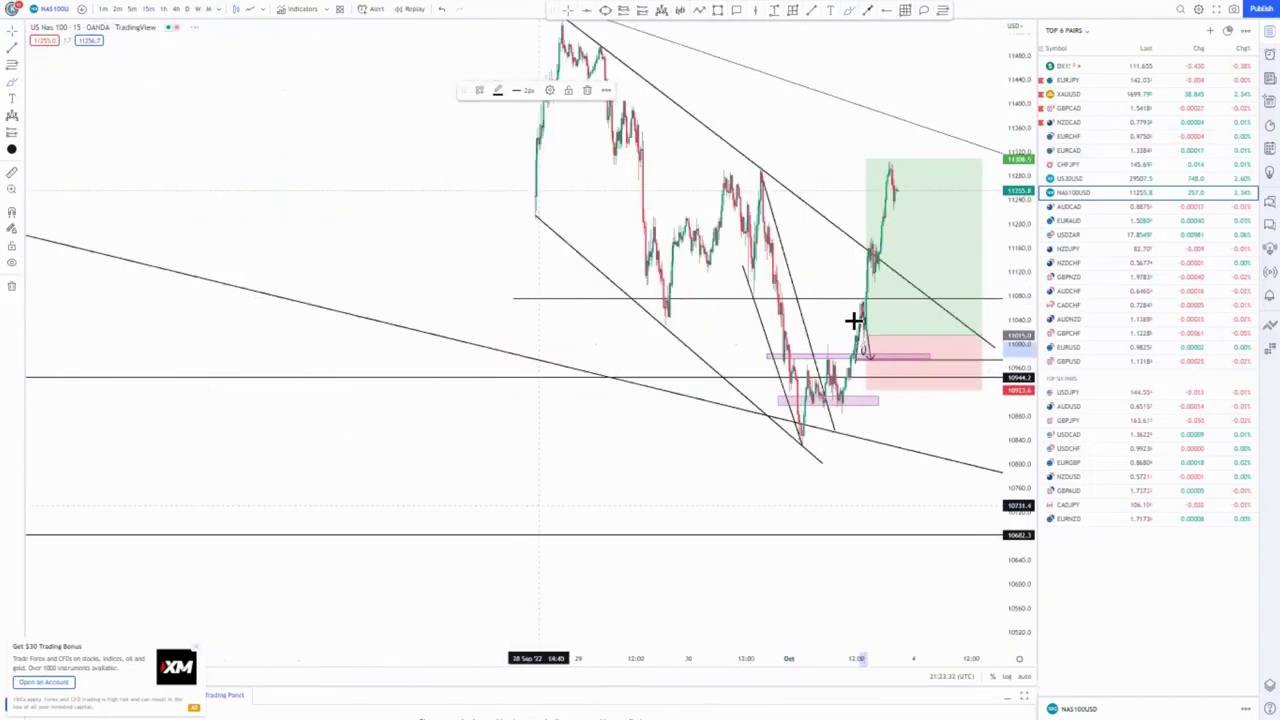
{"action": "left_click_drag", "start_coordinate": [1020, 163], "coordinate": [1017, 254]}
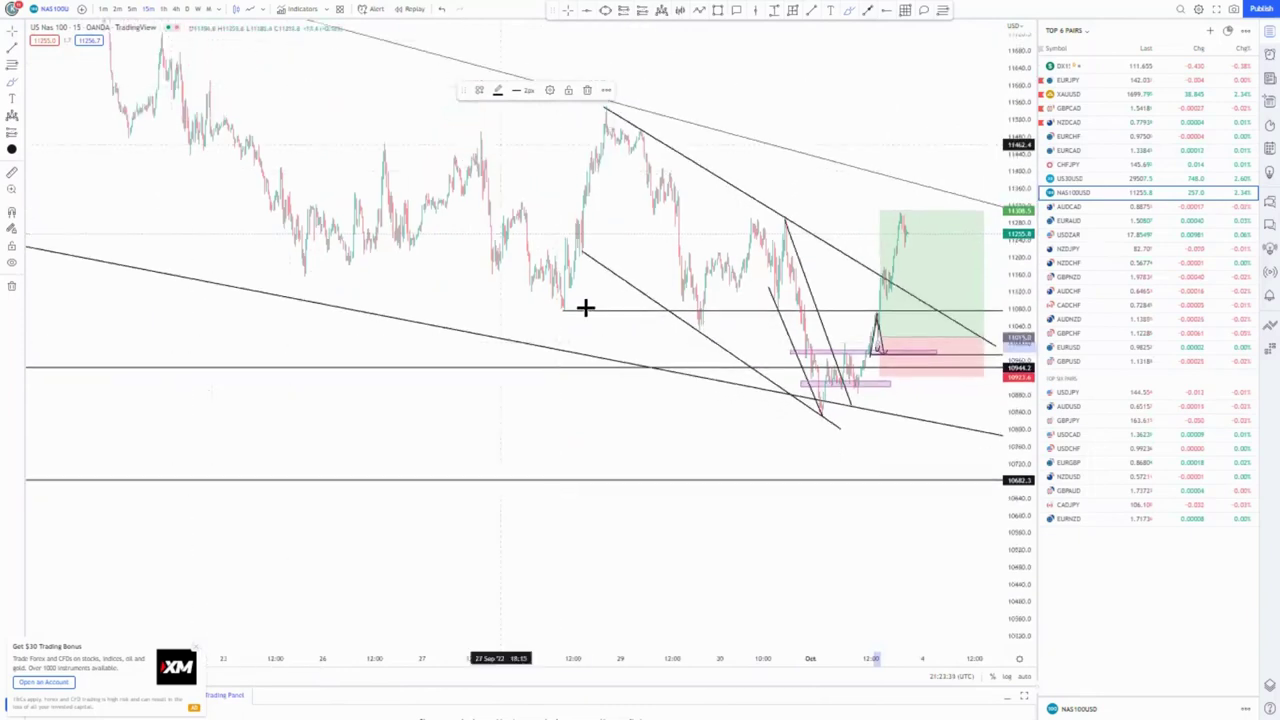